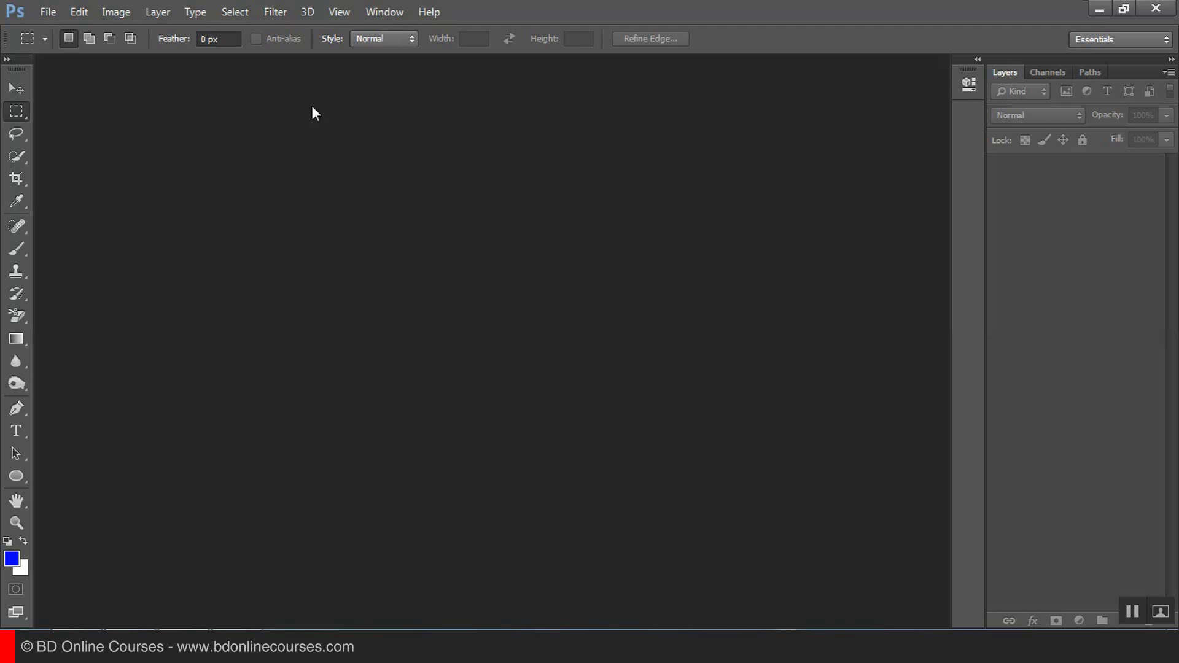
Step: Open the Model image from the Images folder
key("ctrl+o")
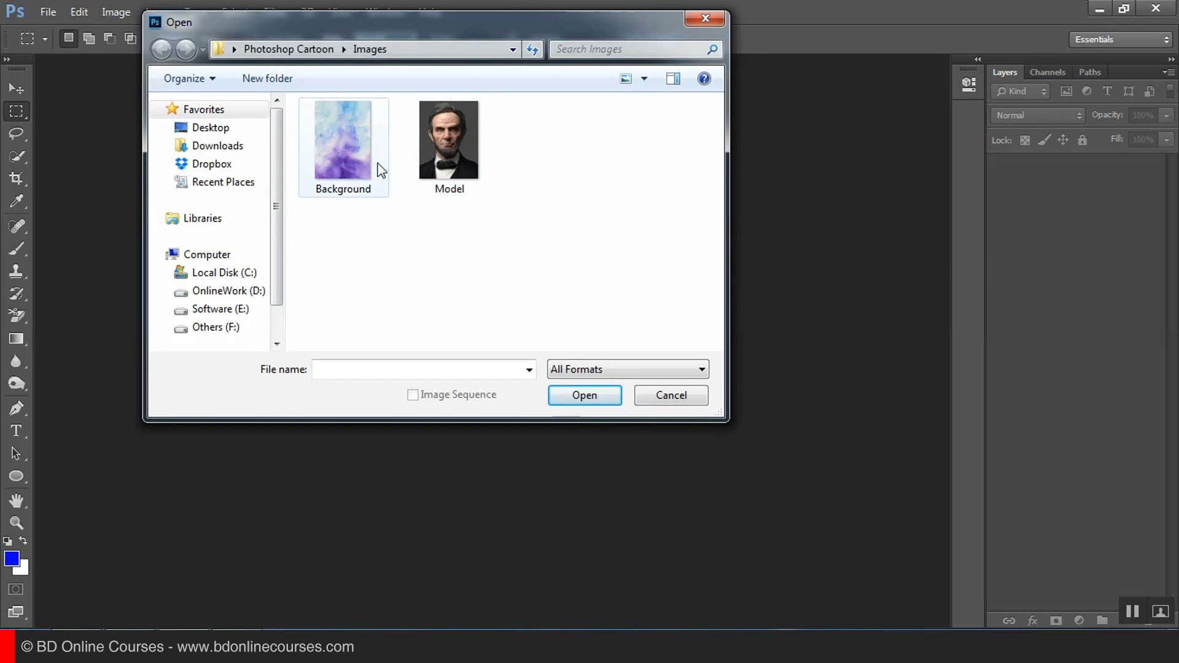
left_click_drag(580, 235, 288, 98)
double_click(456, 139)
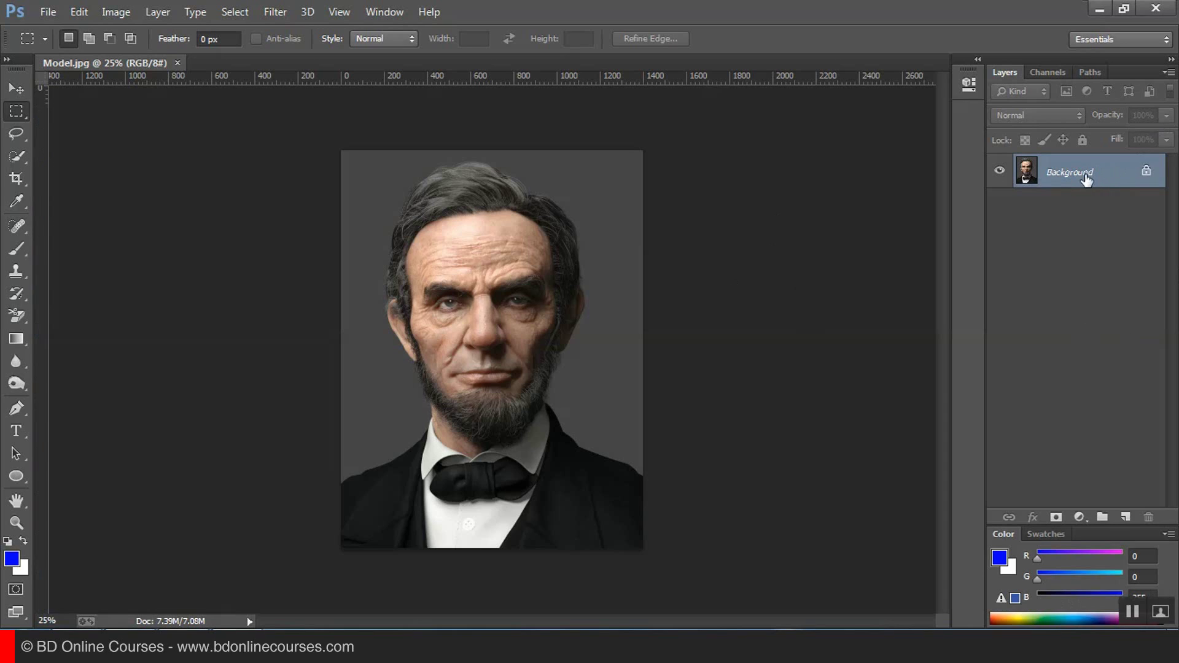
Step: Duplicate the Background layer, hide the original, and keep the copy as the active layer
left_click_drag(1086, 179, 1130, 512)
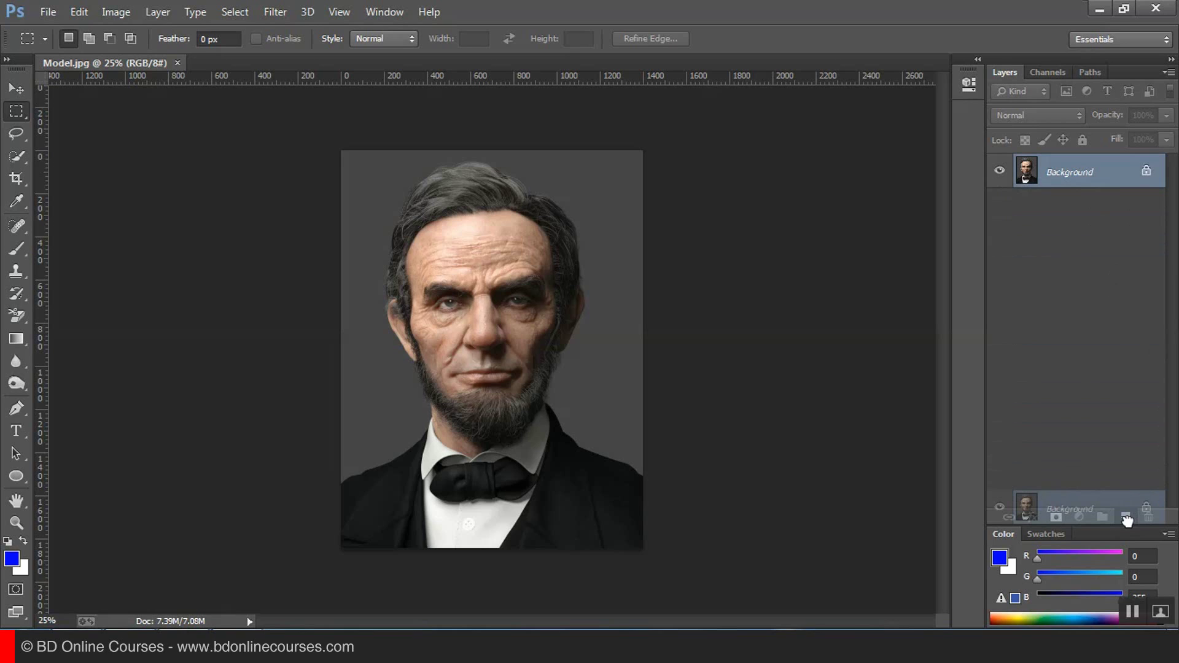
left_click_drag(1127, 520, 1126, 519)
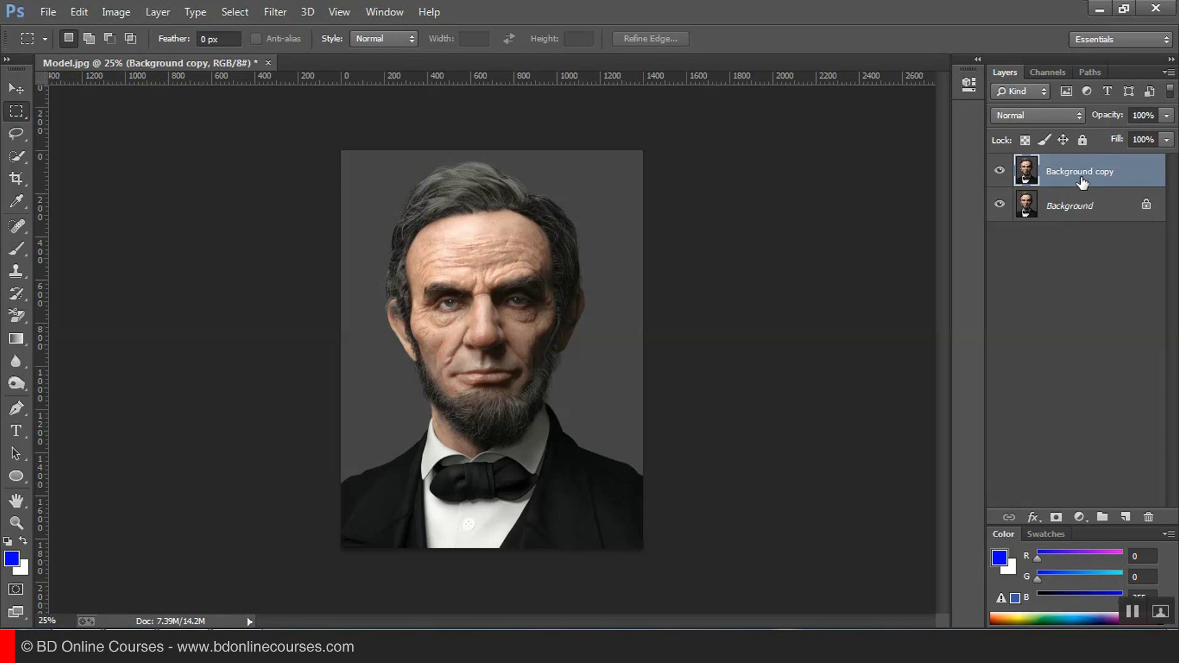
left_click(1101, 215)
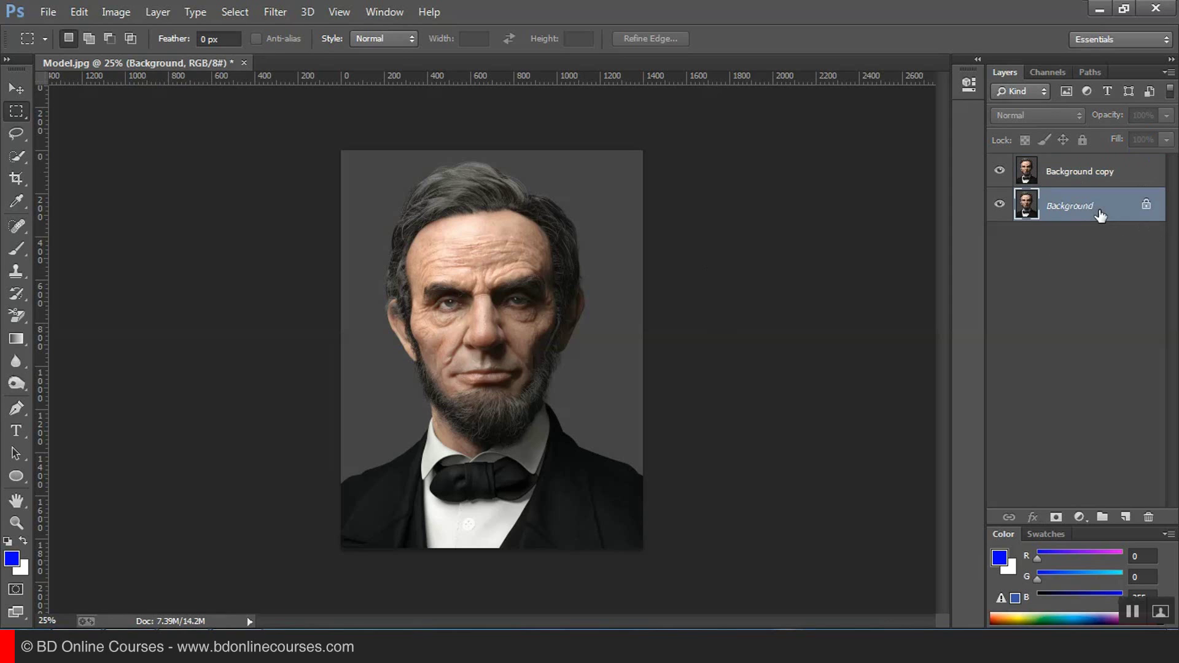
left_click(1068, 174)
left_click(999, 205)
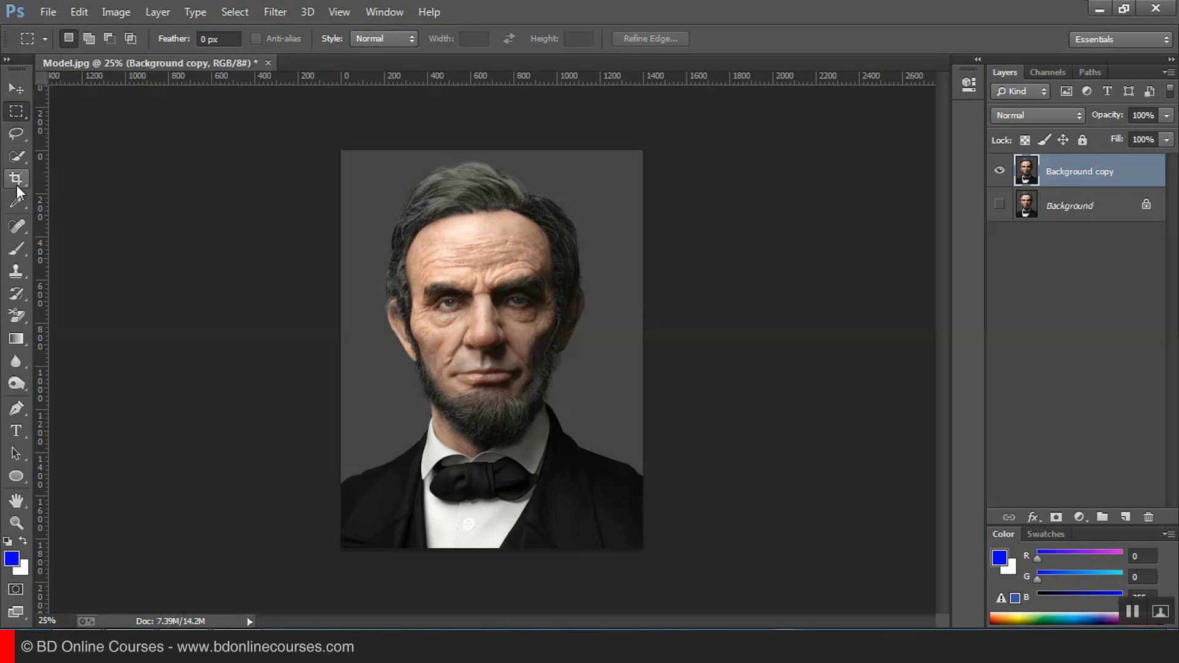
Step: Select the gray backdrop around the man with the Quick Selection tool at a brush size of 122
left_click(17, 156)
mouse_move(614, 380)
left_mouse_down()
mouse_move(632, 203)
mouse_move(608, 172)
left_mouse_up()
left_click(166, 40)
type("122")
key("Tab")
mouse_move(324, 175)
left_mouse_down()
mouse_move(368, 205)
mouse_move(381, 384)
mouse_move(563, 400)
left_mouse_up()
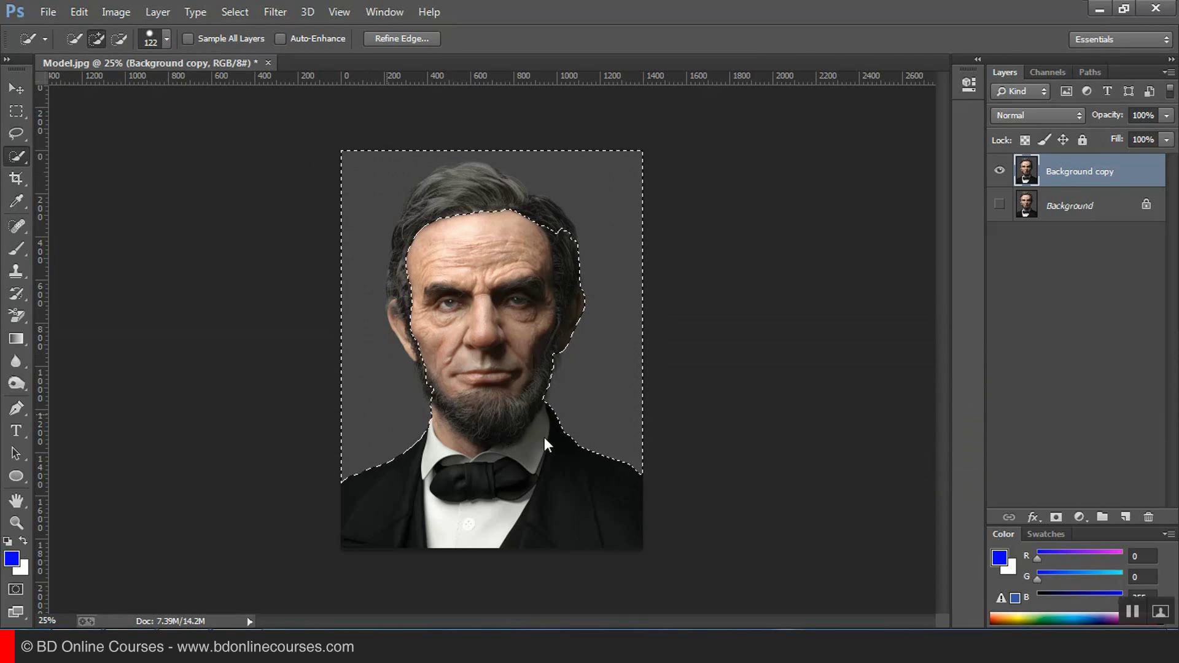
Step: Correct the backdrop selection along the hair, ears and beard using a 250 px Quick Selection brush, checking the whole outline
key("ctrl+plus")
key("bracketright")
key("bracketright")
key("bracketright")
key("bracketright")
mouse_move(395, 342)
left_mouse_down()
mouse_move(399, 393)
mouse_move(329, 284)
mouse_move(285, 258)
mouse_move(307, 212)
mouse_move(325, 394)
mouse_move(368, 289)
mouse_move(343, 239)
mouse_move(391, 218)
mouse_move(395, 189)
mouse_move(469, 226)
mouse_move(485, 221)
mouse_move(574, 273)
left_mouse_up()
mouse_move(600, 342)
left_mouse_down()
mouse_move(474, 329)
mouse_move(582, 317)
mouse_move(560, 400)
mouse_move(693, 413)
mouse_move(620, 407)
left_mouse_up()
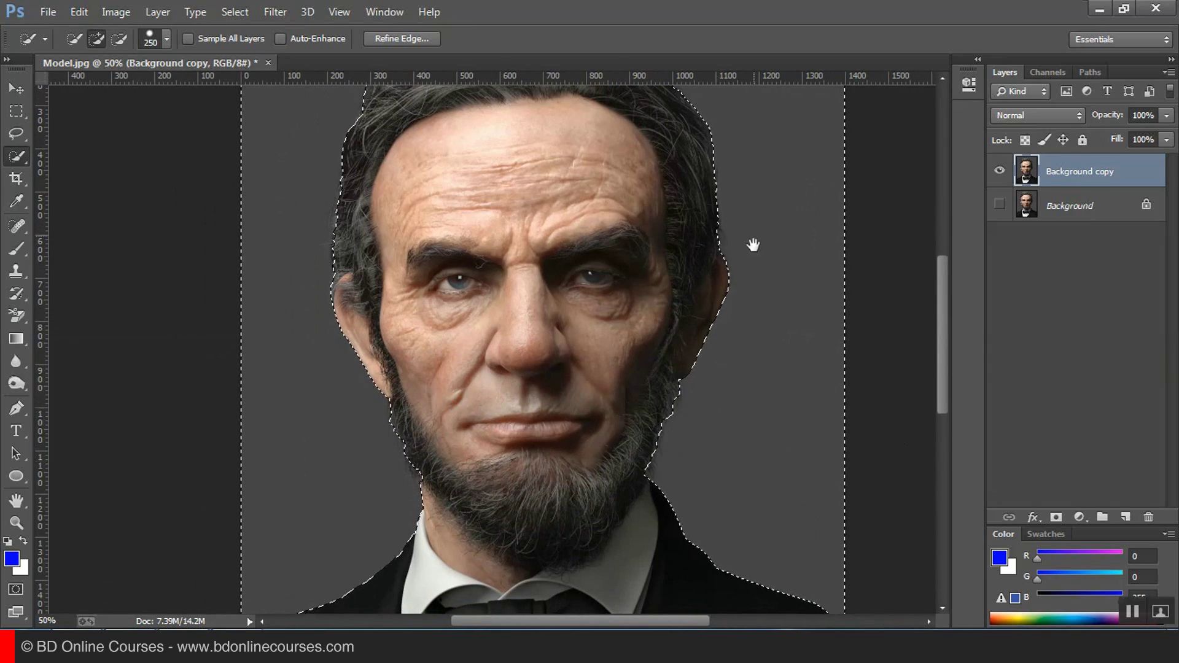
left_click_drag(752, 232, 659, 322)
scroll(597, 289, "up", 2)
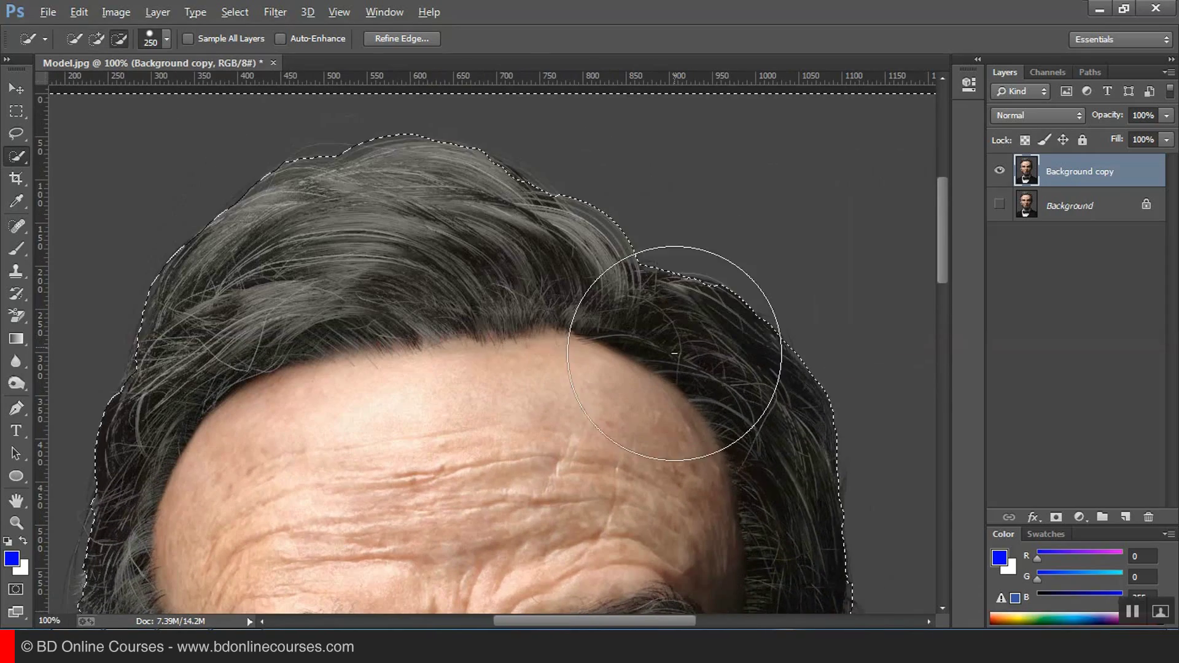
left_click_drag(245, 434, 389, 250)
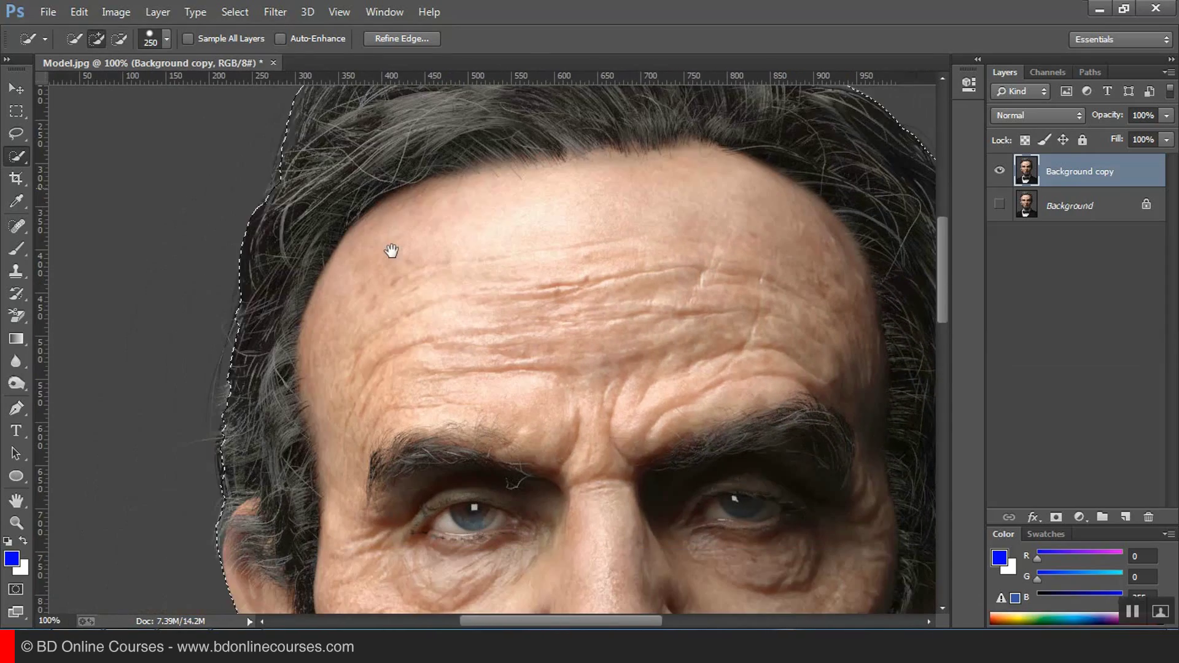
scroll(369, 229, "down", 10)
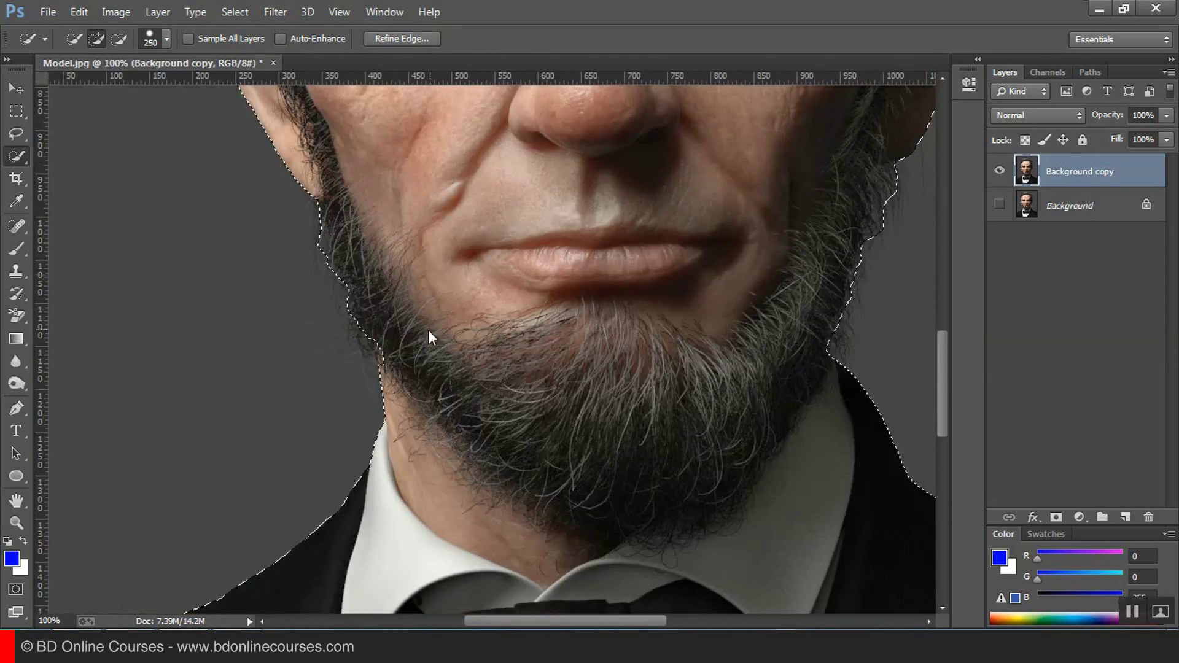
key("ctrl+0")
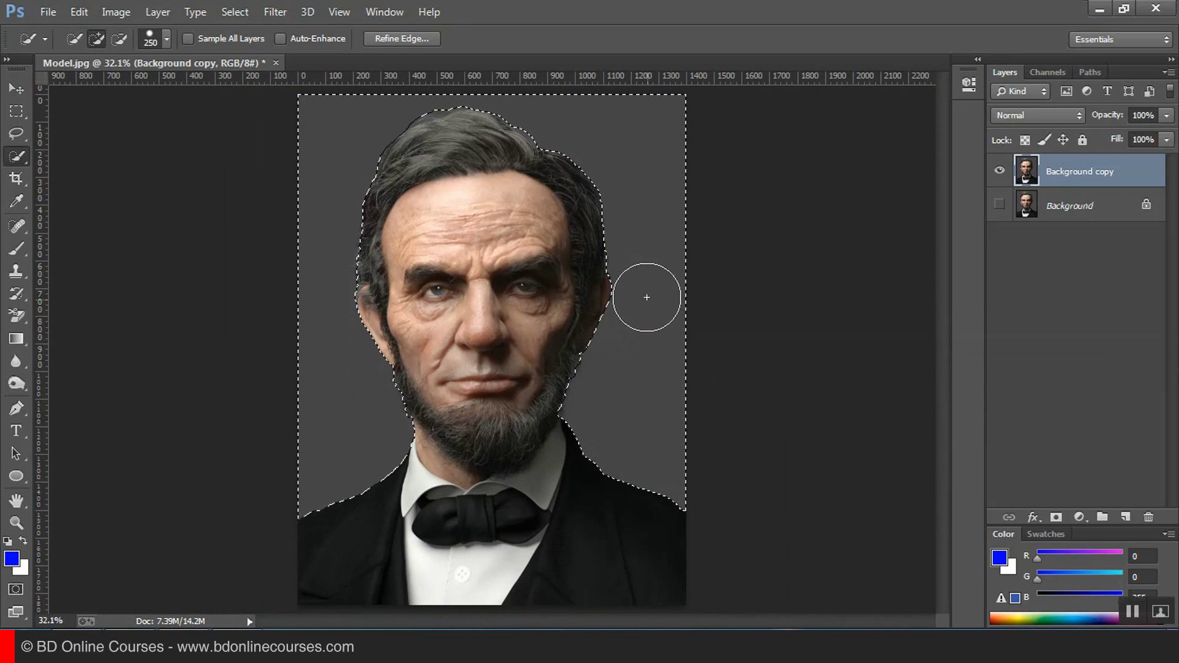
Step: Invert the selection and add a layer mask to the Background copy layer that hides the gray backdrop
left_click(236, 12)
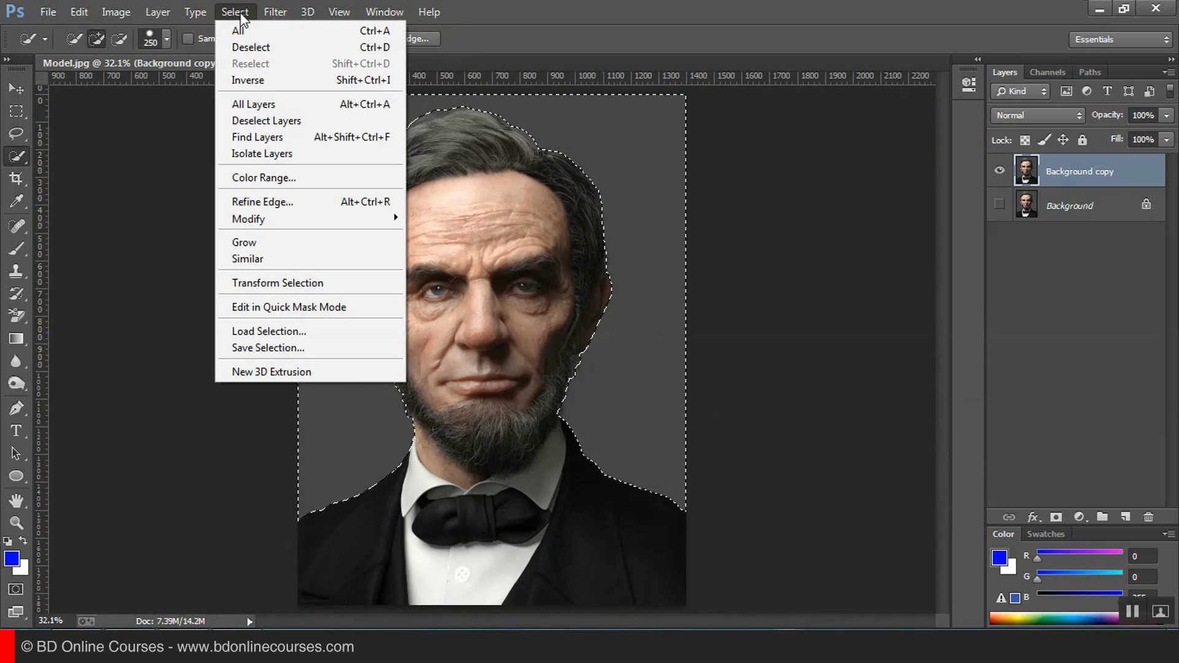
left_click(359, 80)
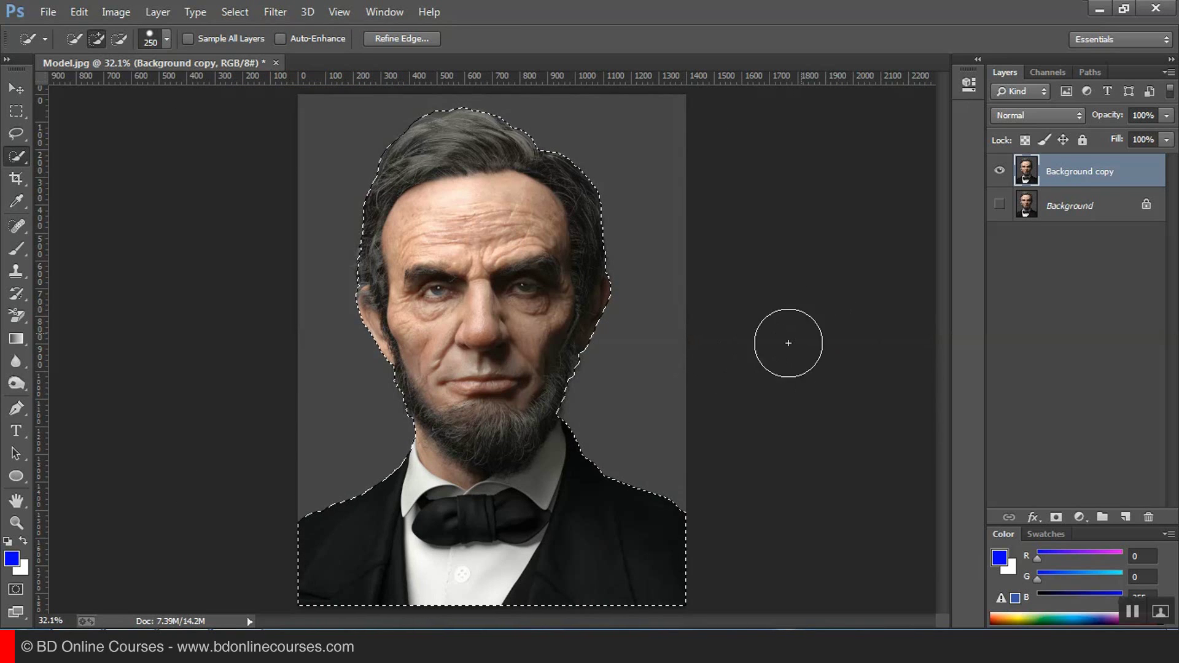
left_click(1056, 517, "alt")
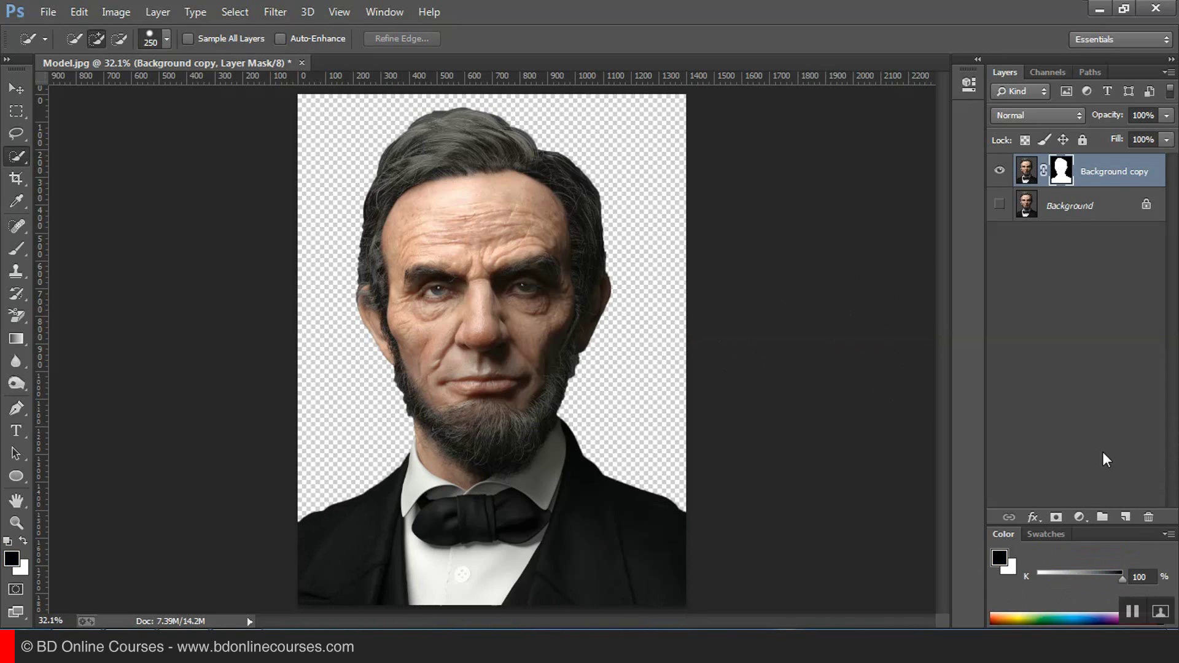
Step: Start Refine Mask on the layer mask and brush along both sides of the beard to recover its fine hairs
right_click(1061, 174)
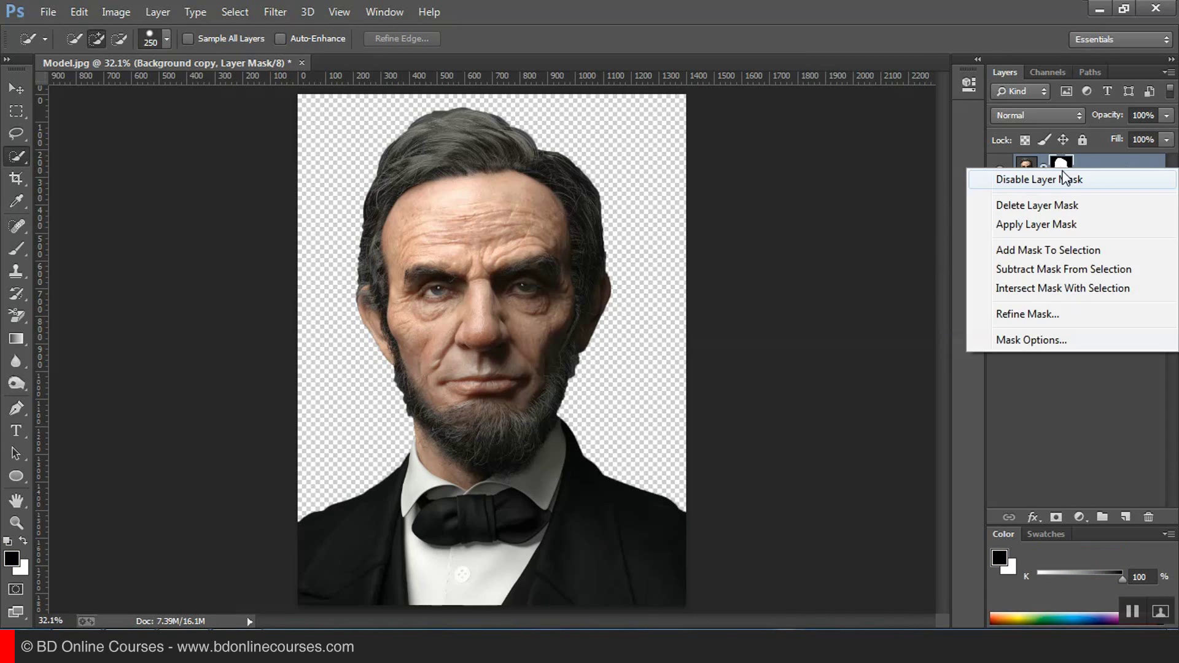
left_click(1020, 312)
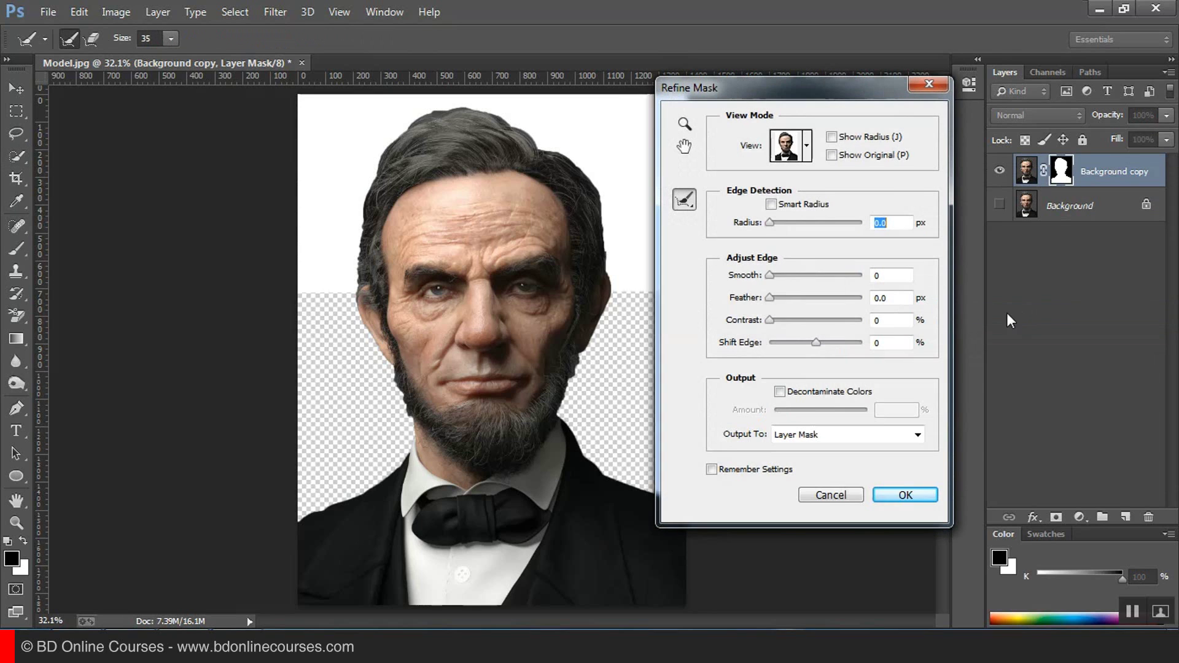
left_click_drag(819, 92, 985, 99)
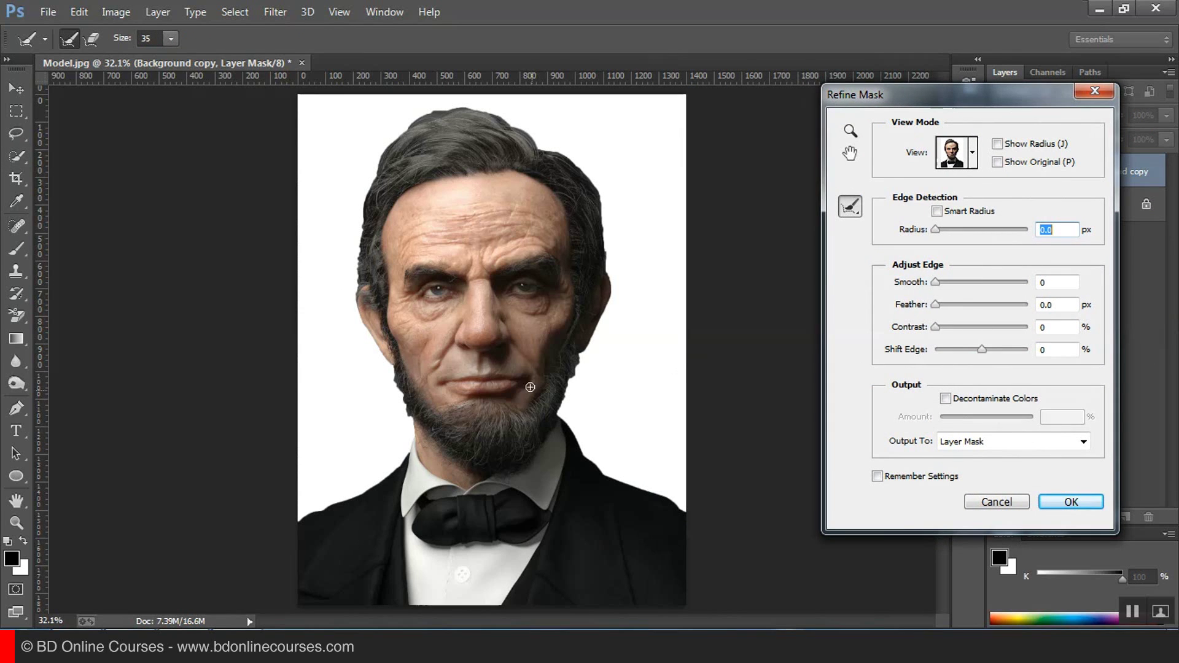
left_click(526, 336)
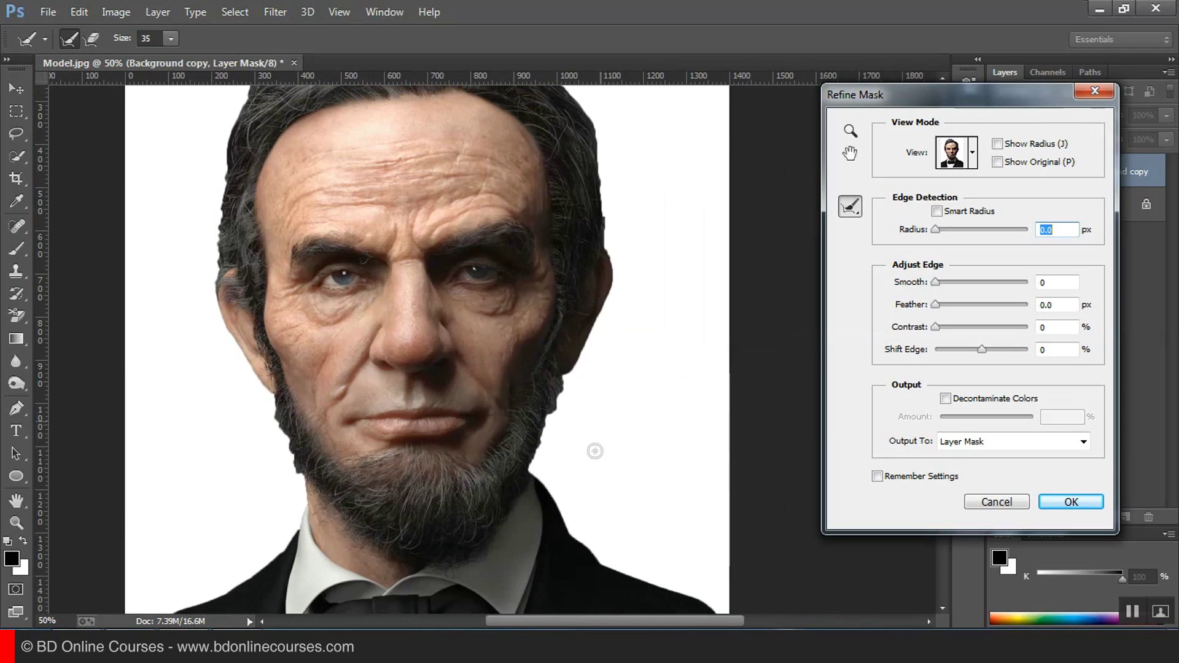
mouse_move(538, 425)
left_mouse_down()
mouse_move(564, 386)
mouse_move(542, 445)
left_mouse_up()
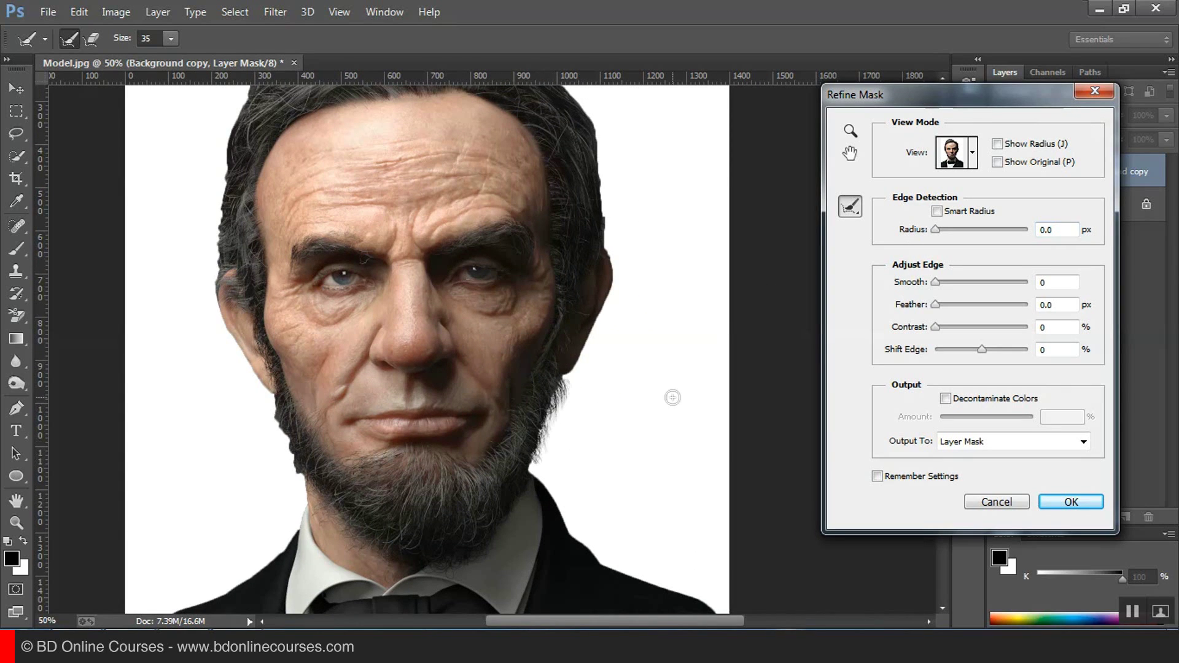
left_click_drag(413, 434, 517, 435)
mouse_move(399, 470)
left_mouse_down()
mouse_move(396, 485)
mouse_move(402, 451)
mouse_move(374, 393)
left_mouse_up()
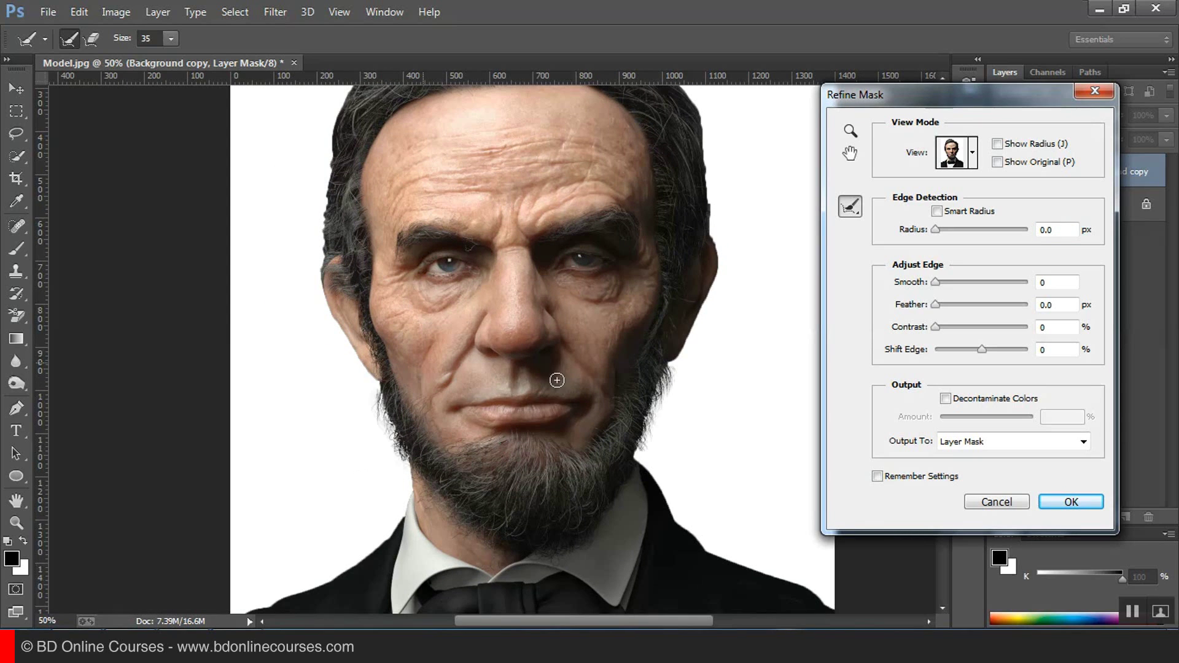
Step: Brush the refine radius along the outer edge of the hair, from one ear over the top to the other
left_click_drag(374, 295, 389, 485)
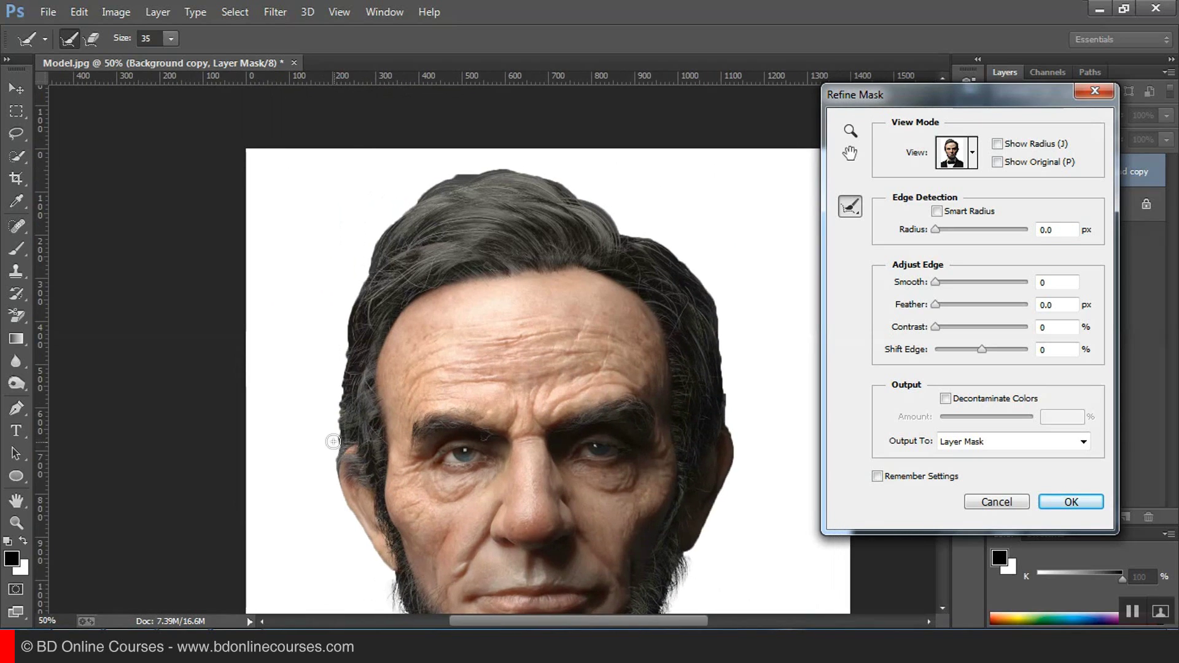
mouse_move(333, 440)
left_mouse_down()
mouse_move(357, 270)
mouse_move(402, 206)
mouse_move(489, 165)
mouse_move(533, 165)
mouse_move(590, 196)
mouse_move(638, 200)
left_mouse_up()
left_click_drag(698, 283, 636, 287)
mouse_move(560, 233)
left_mouse_down()
mouse_move(621, 255)
mouse_move(663, 335)
mouse_move(668, 411)
left_mouse_up()
scroll(692, 337, "down", 3)
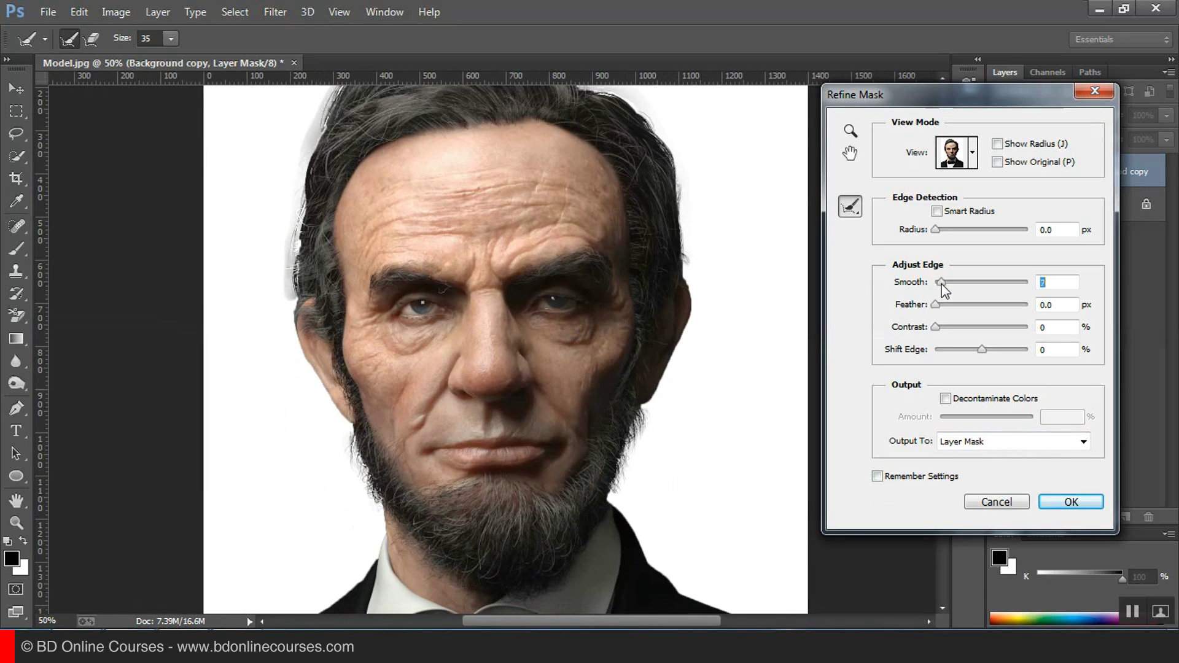
Step: Set the mask edge's Smooth value to 8 and apply the refinement to the layer mask
left_click_drag(942, 285, 948, 285)
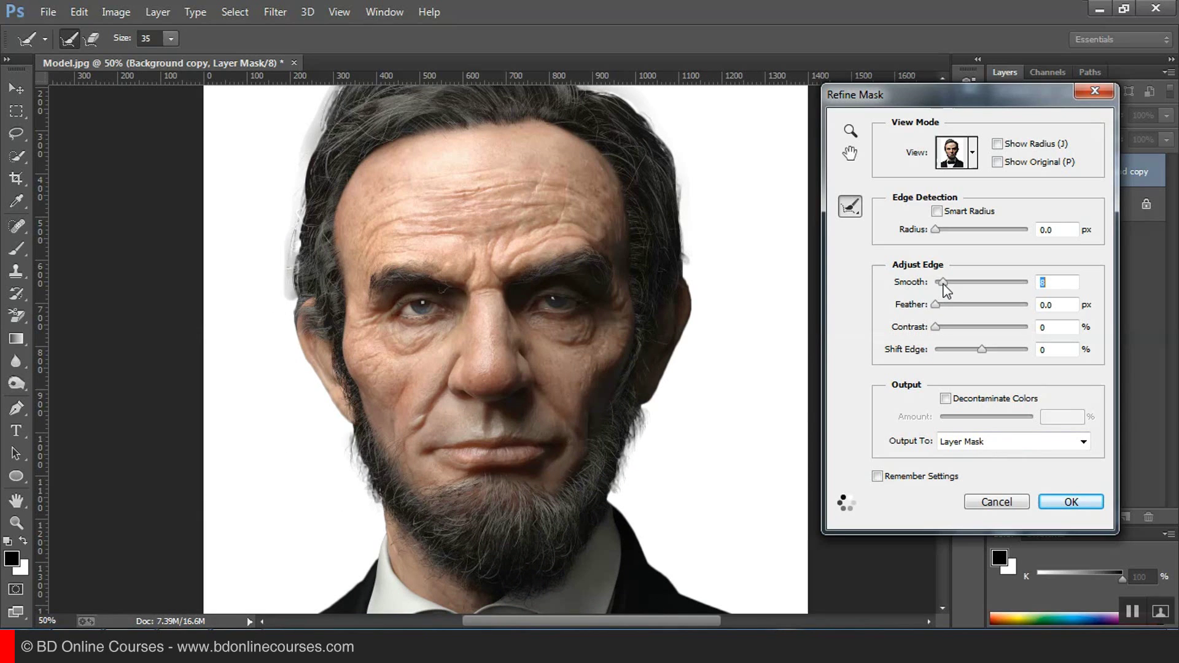
key("ctrl+0")
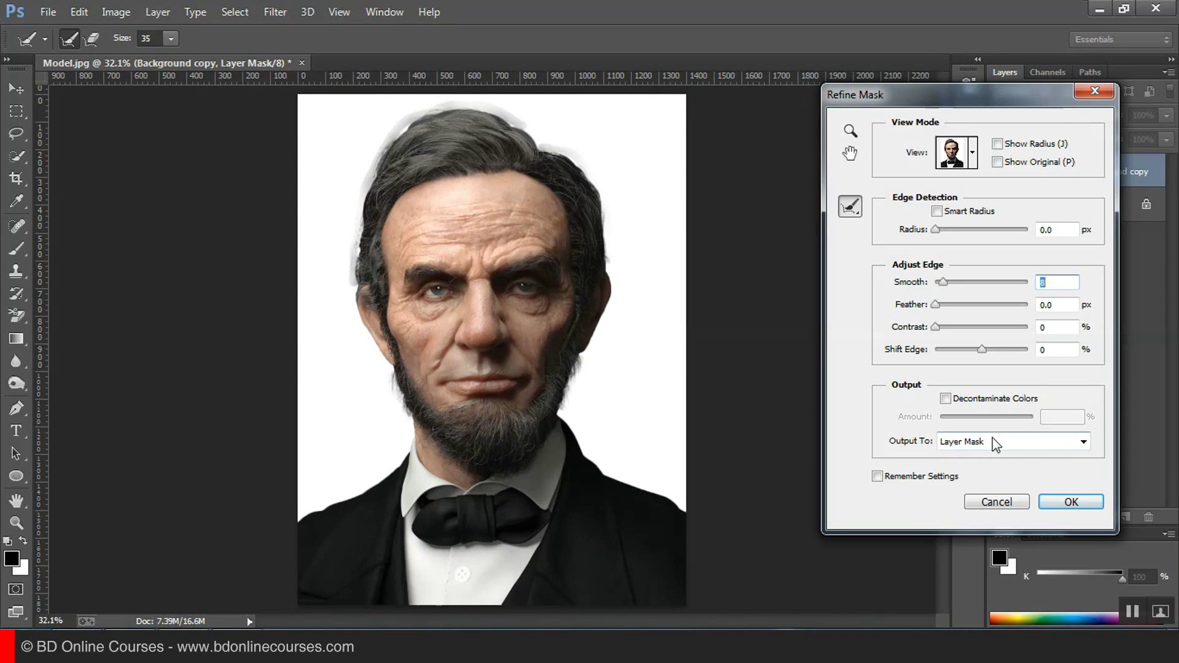
left_click(1057, 503)
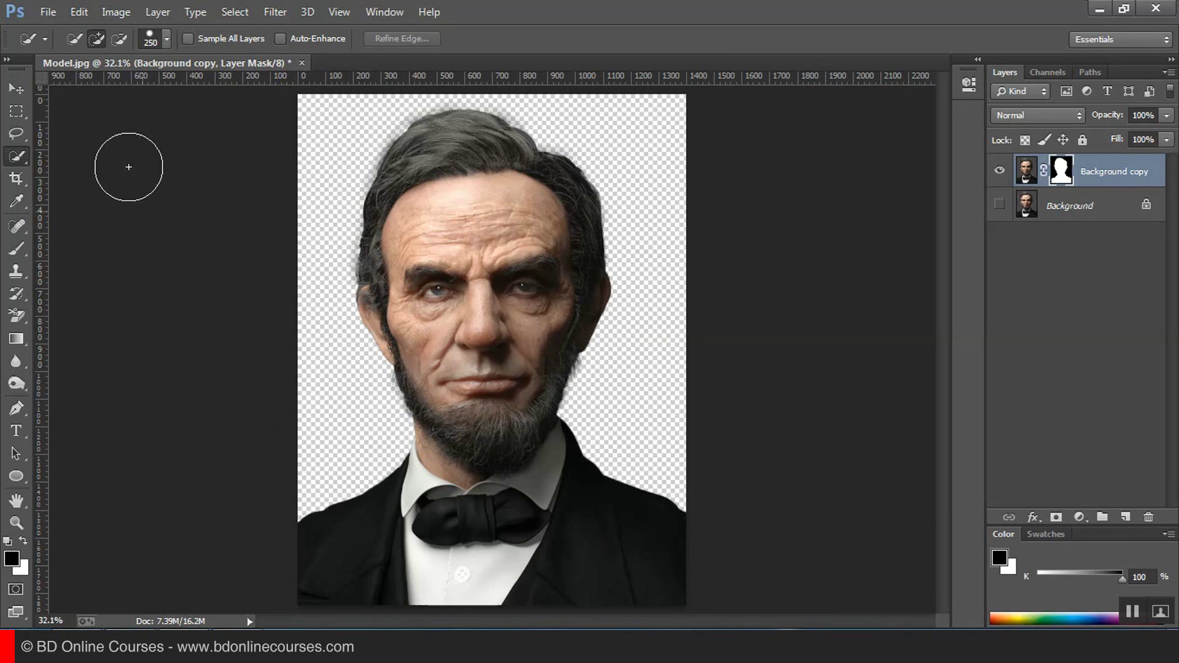
Step: Switch to the Rectangular Marquee tool and apply the layer mask permanently to the Background copy layer
left_click(16, 112)
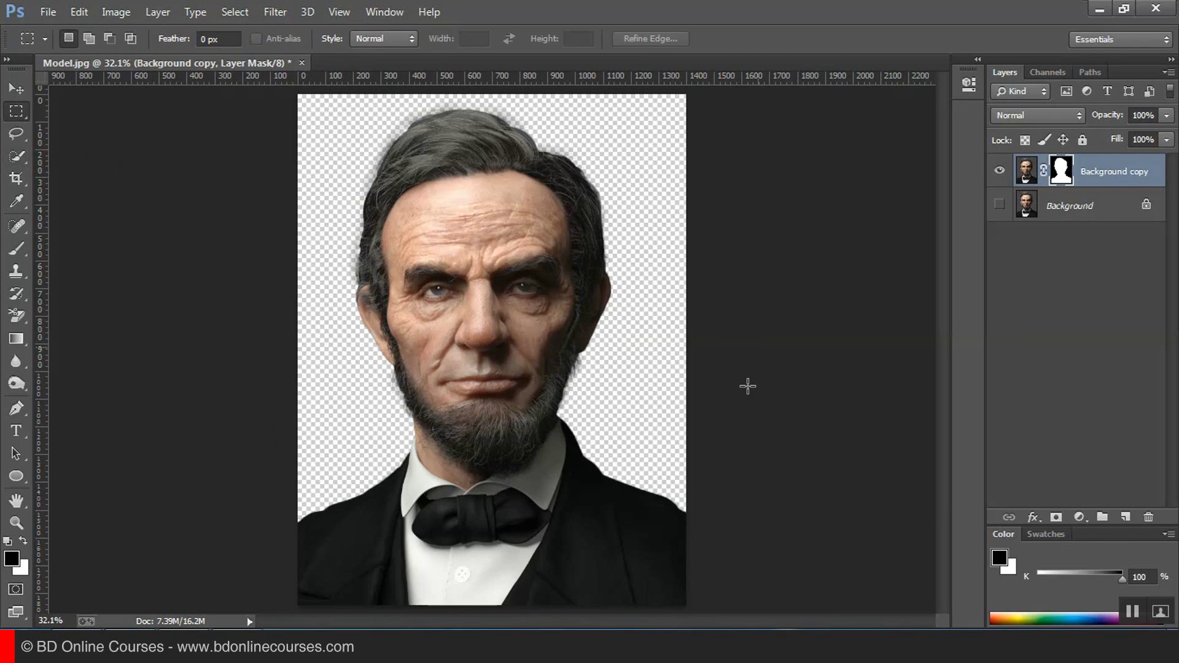
right_click(1061, 171)
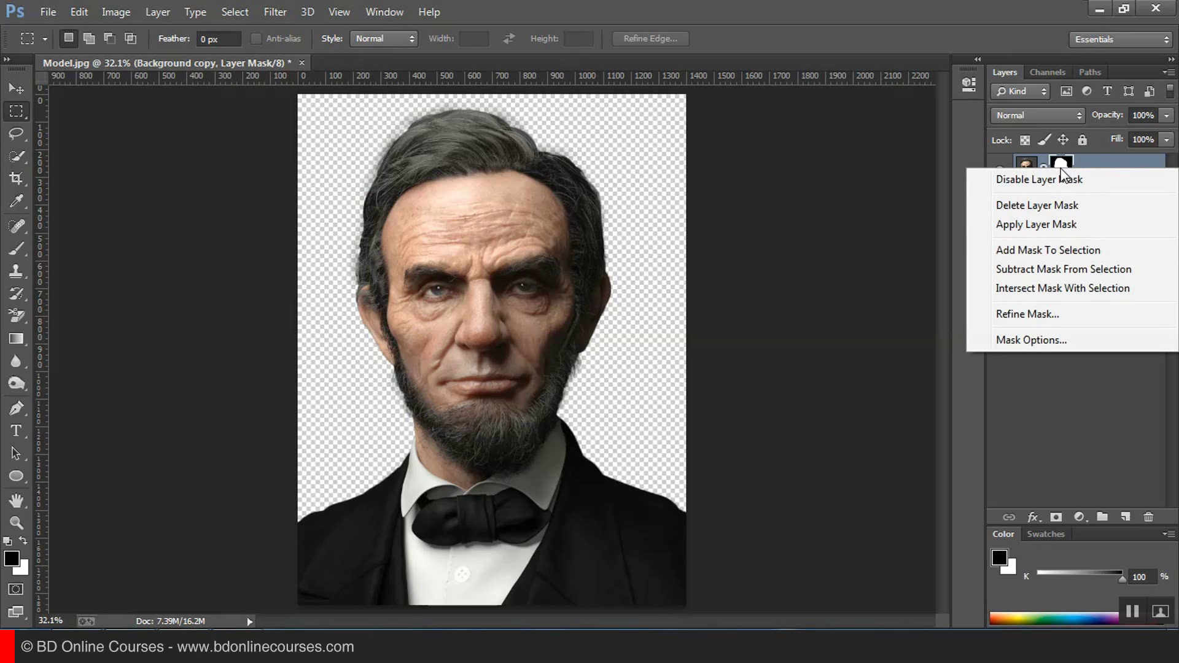
left_click(1023, 226)
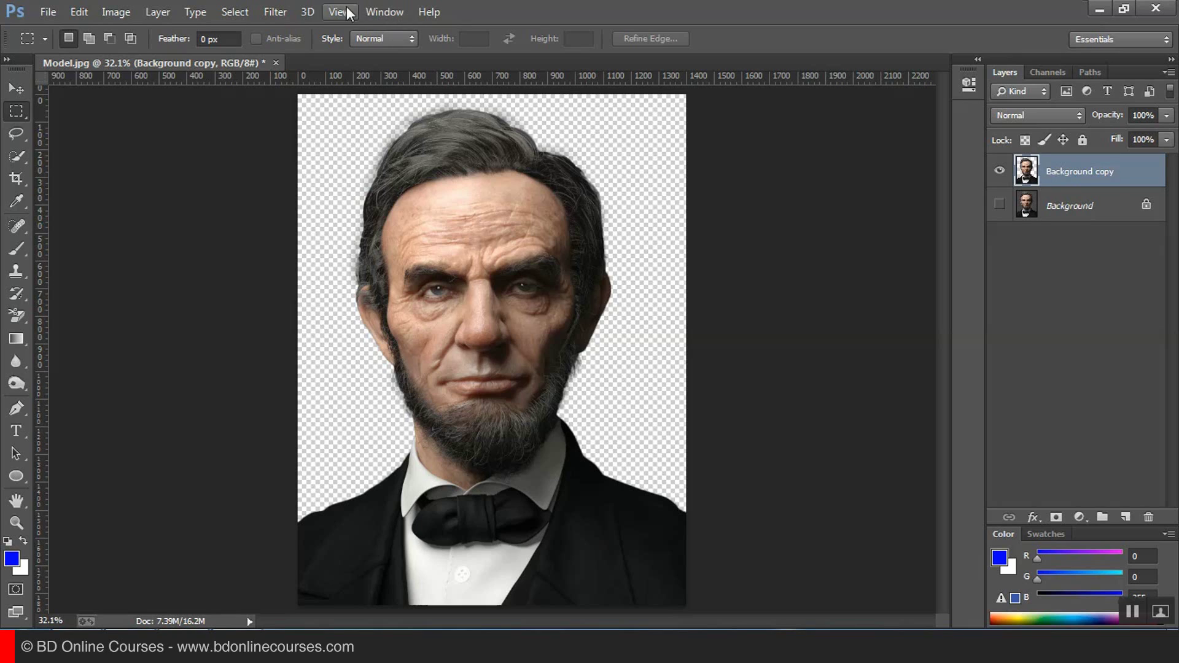
Step: Open the Filter Gallery on the Background copy layer and choose the Poster Edges filter, with the preview at 50%
left_click(279, 12)
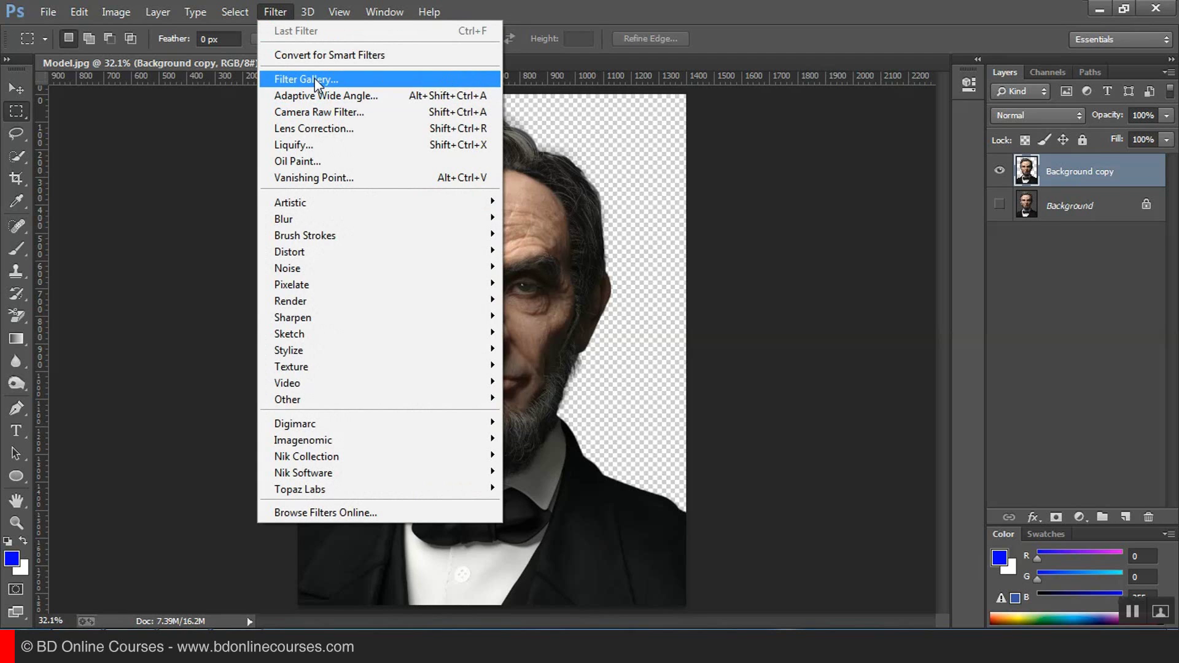
left_click(312, 78)
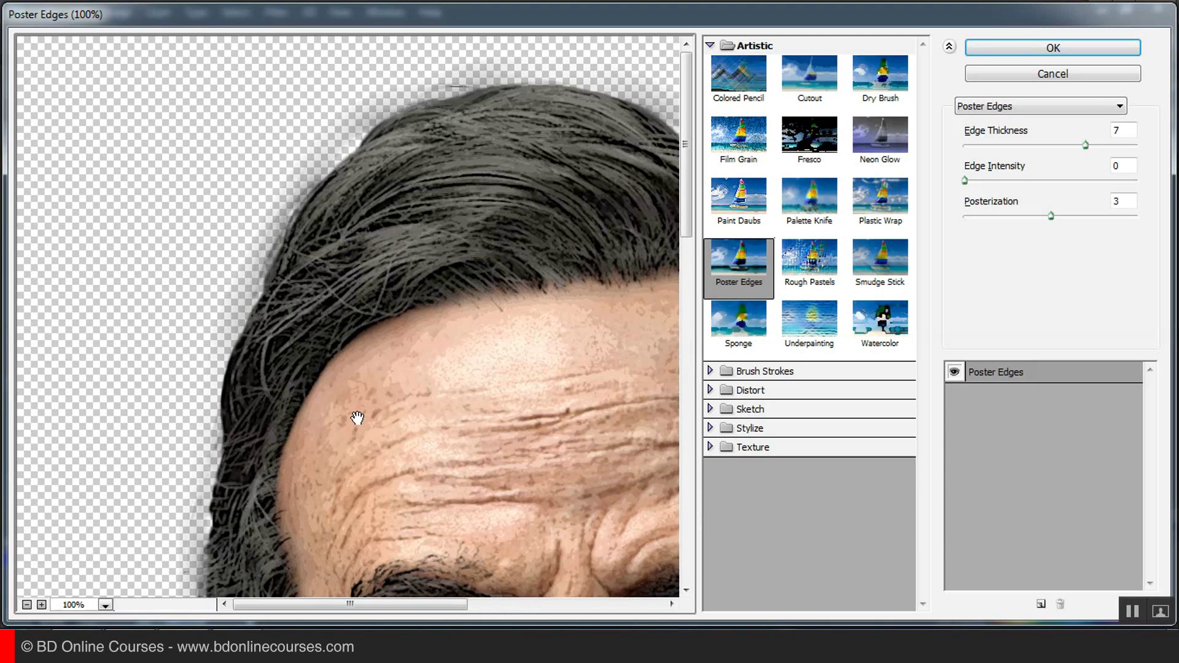
left_click_drag(357, 418, 258, 284)
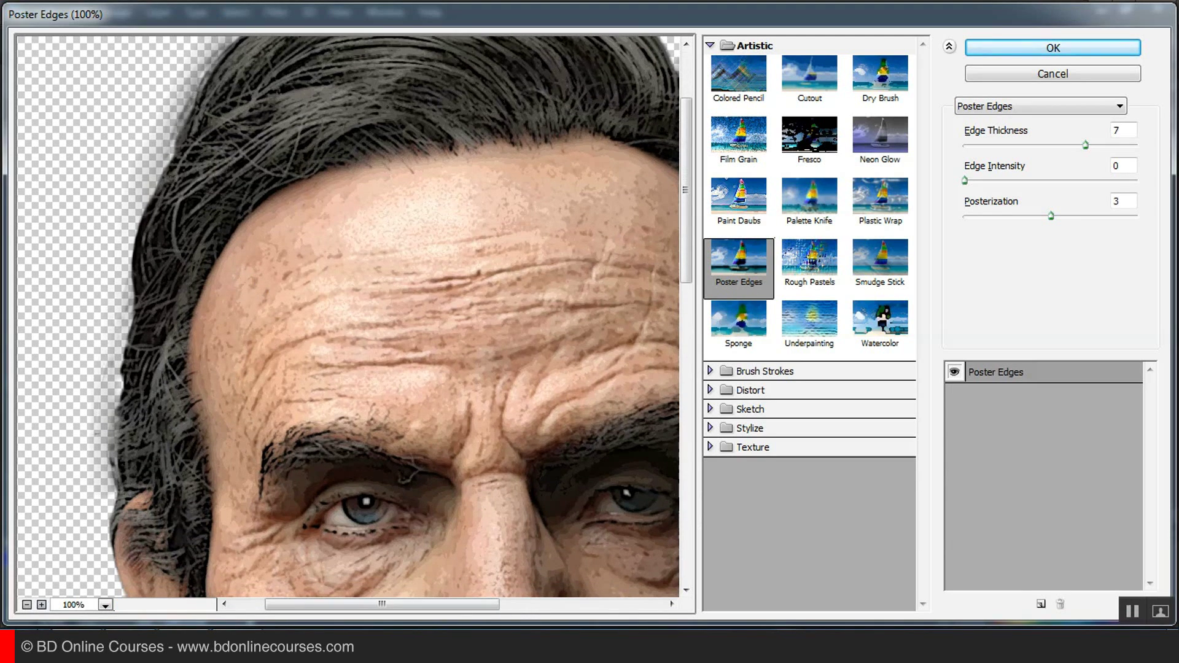
left_click(25, 605)
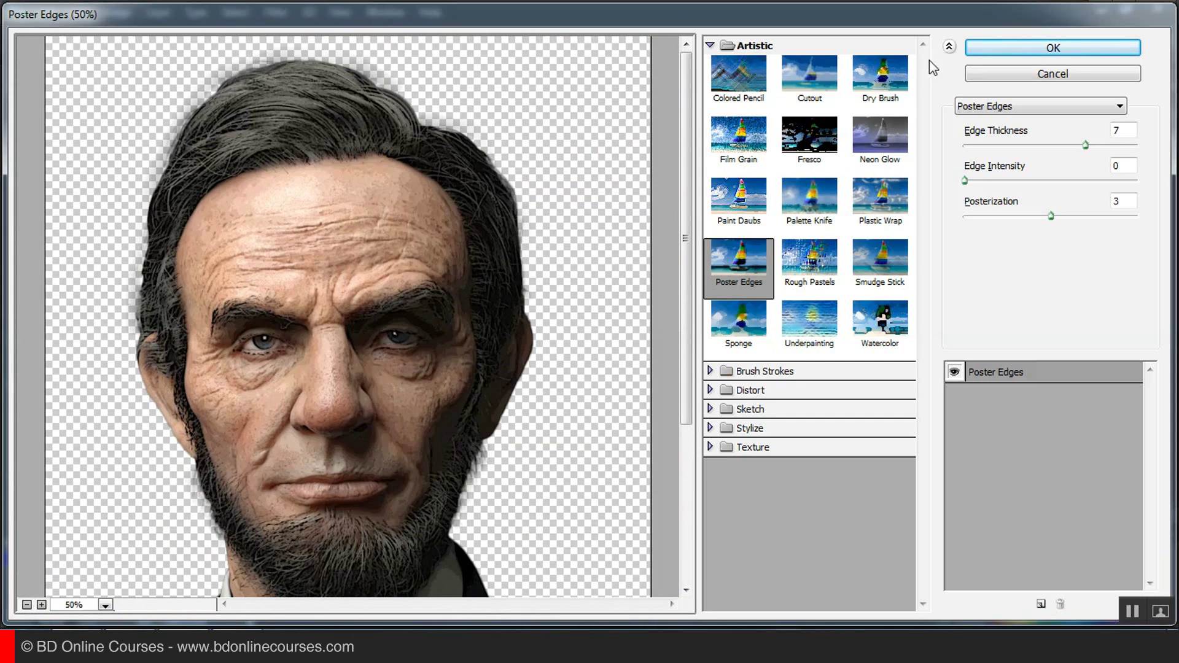
left_click(748, 266)
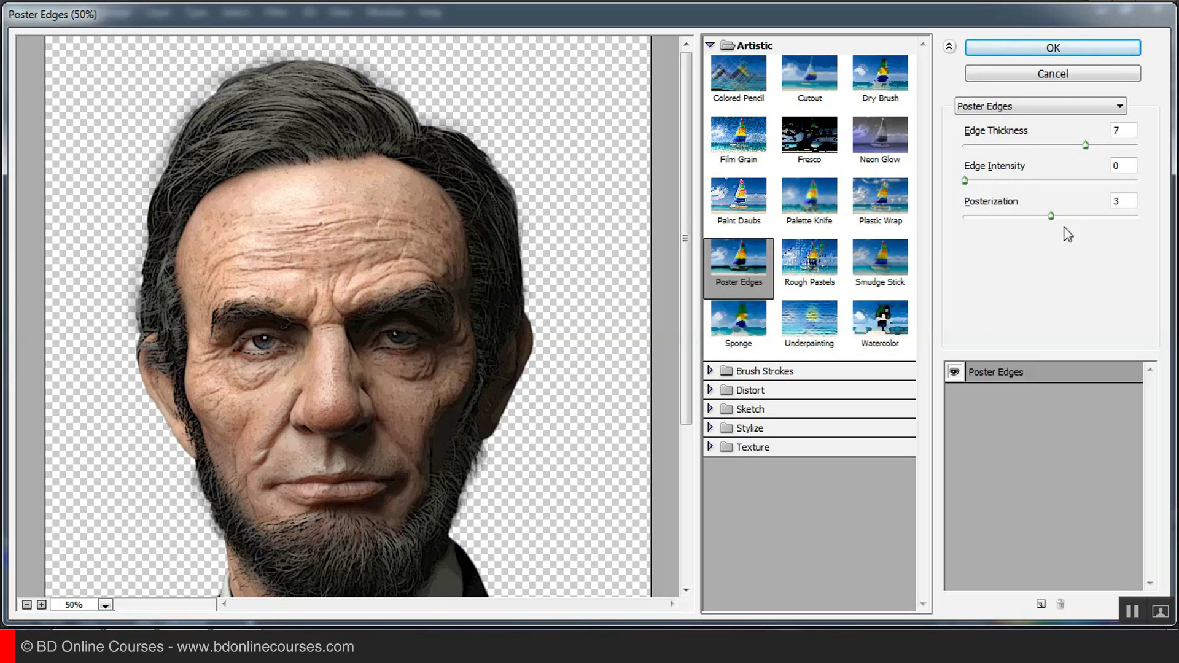
left_click_drag(396, 345, 393, 330)
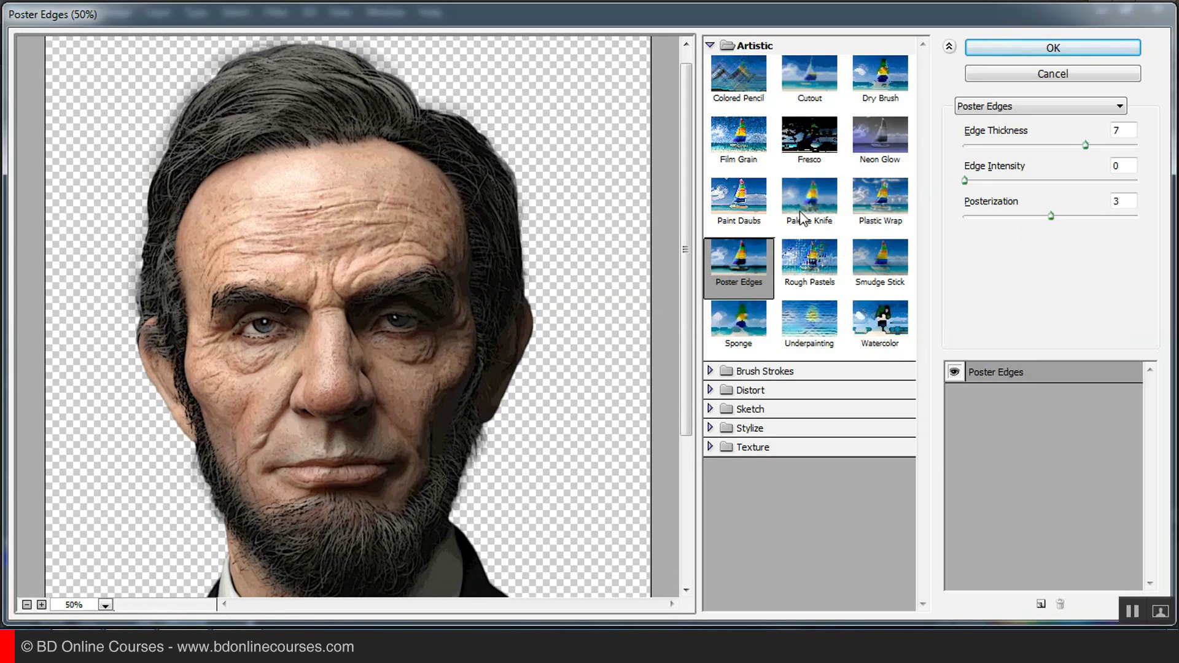
Step: Set Poster Edges to Edge Thickness 7 and Edge Intensity 0, and apply the filter to the cutout
left_click(1084, 145)
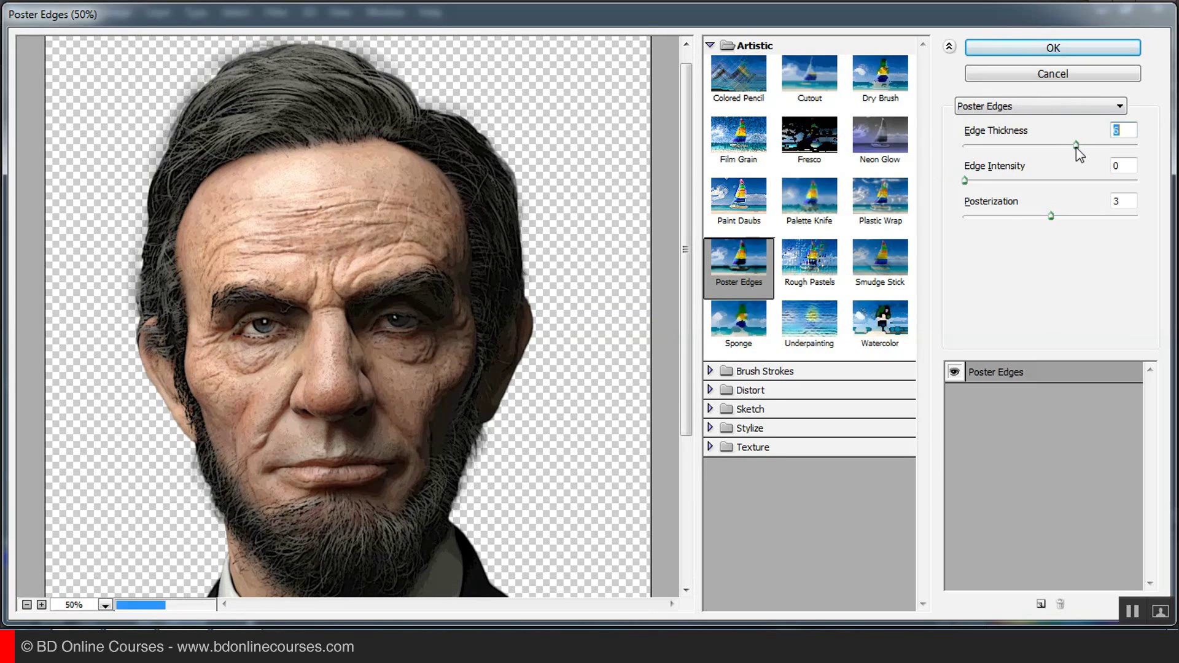
left_click_drag(1087, 149, 1081, 149)
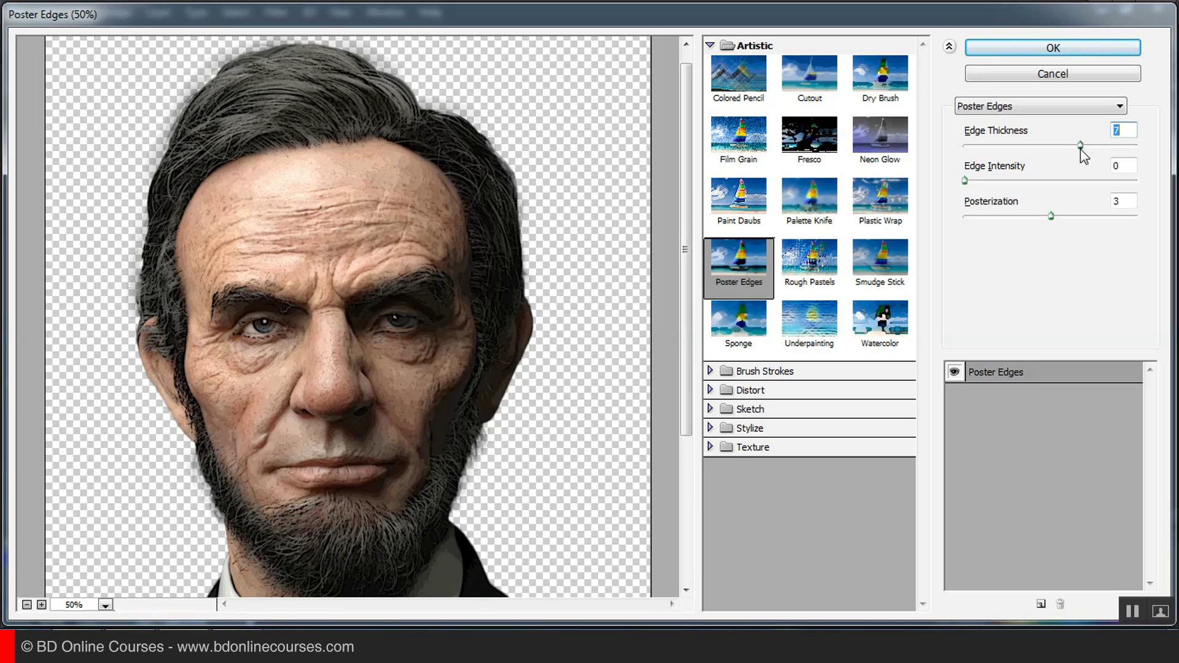
left_click(968, 181)
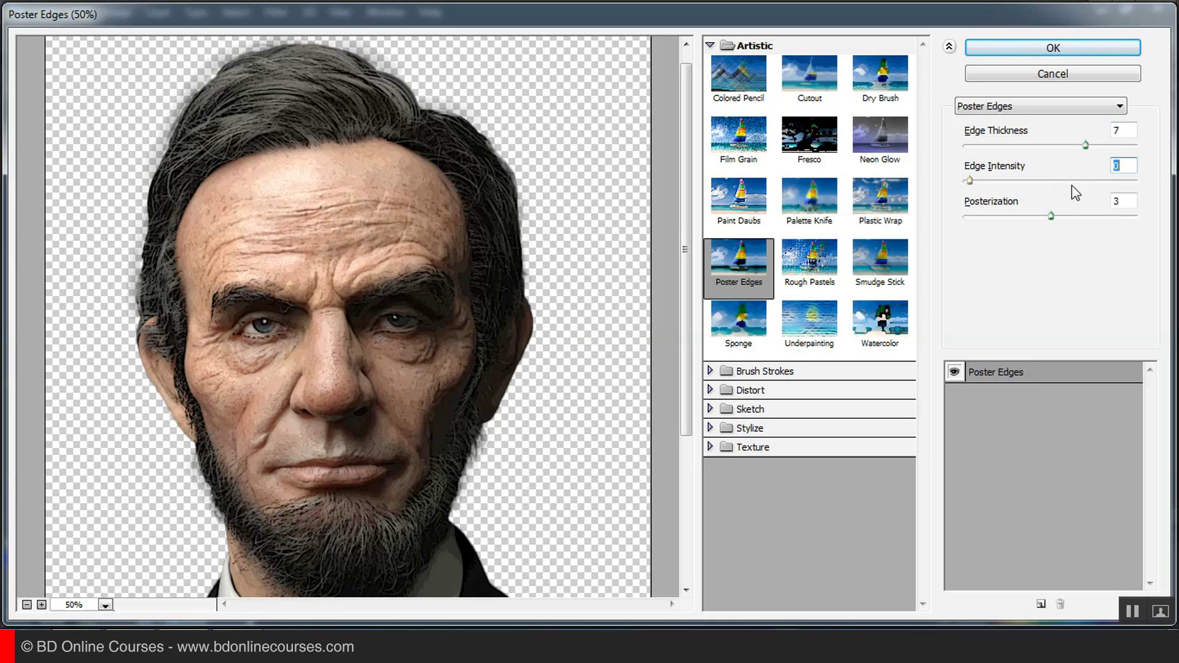
left_click(1100, 183)
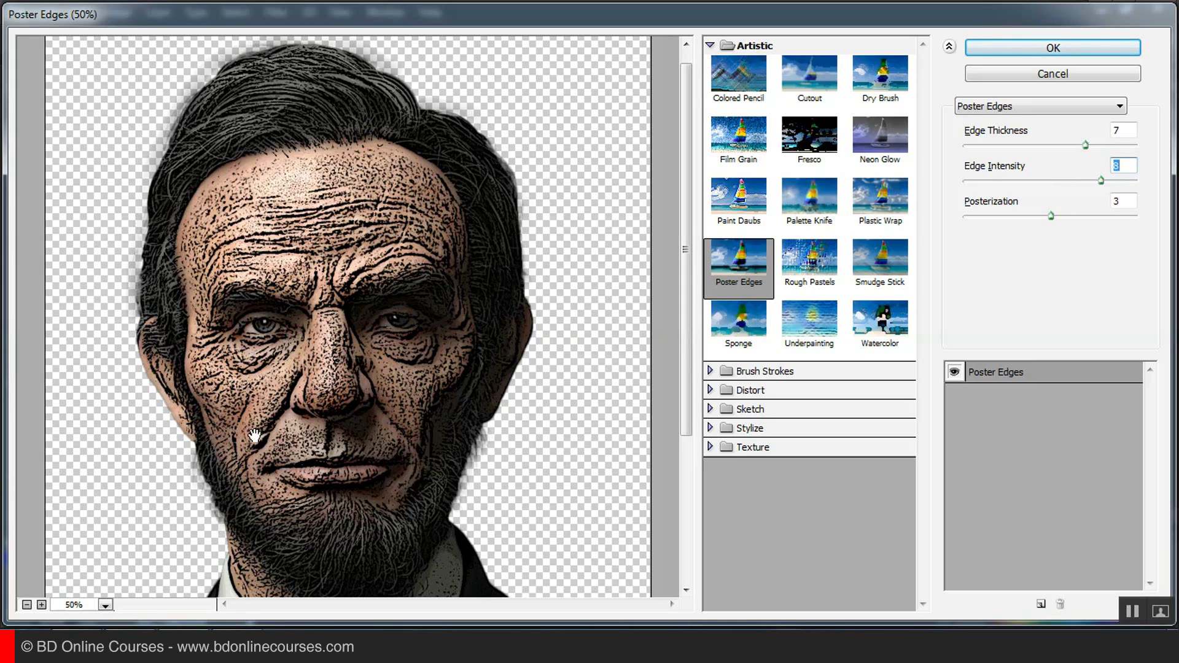
left_click(1009, 182)
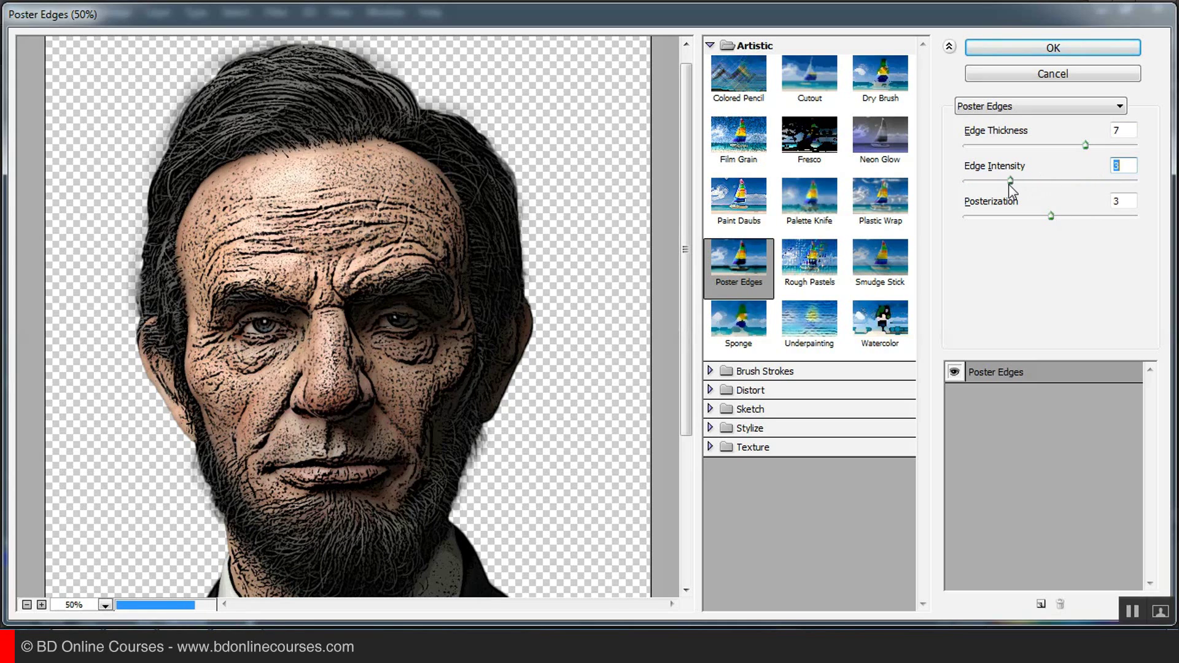
left_click(985, 182)
left_click_drag(978, 184, 971, 183)
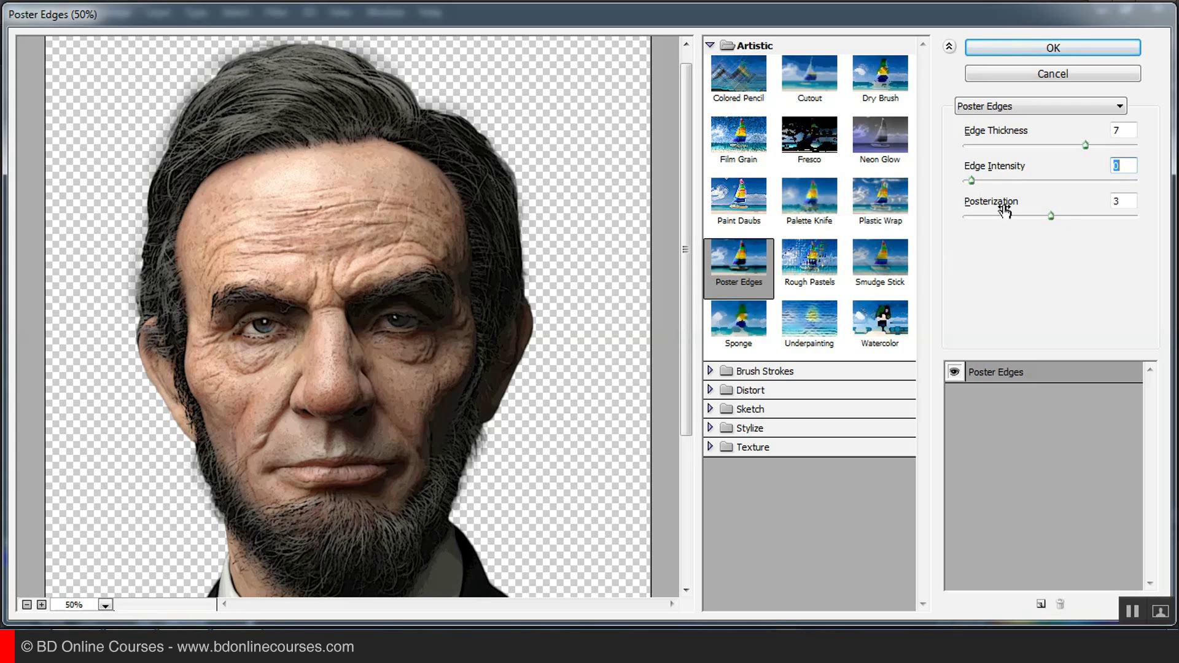
key("Tab")
left_click(1099, 49)
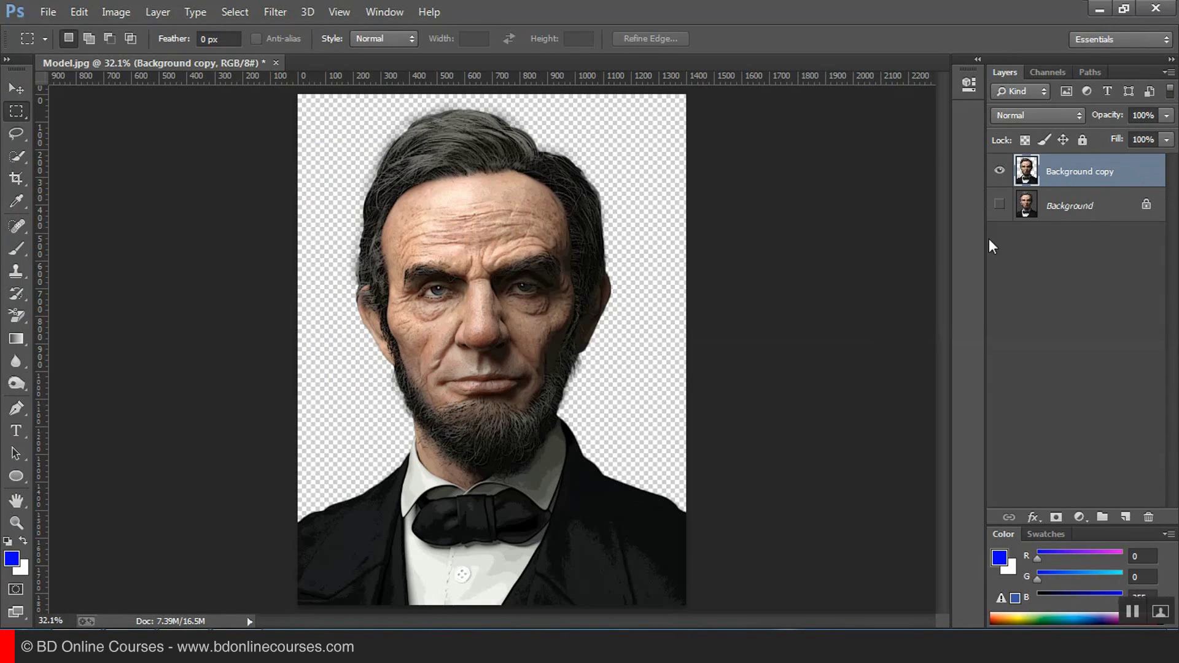
Step: Toggle the visibility of the Background and Background copy layers to compare the filtered cutout with the original photo
left_click(995, 204)
left_click(999, 172)
left_click(999, 171)
left_click(998, 171)
left_click(999, 171)
left_click(999, 204)
left_click(277, 11)
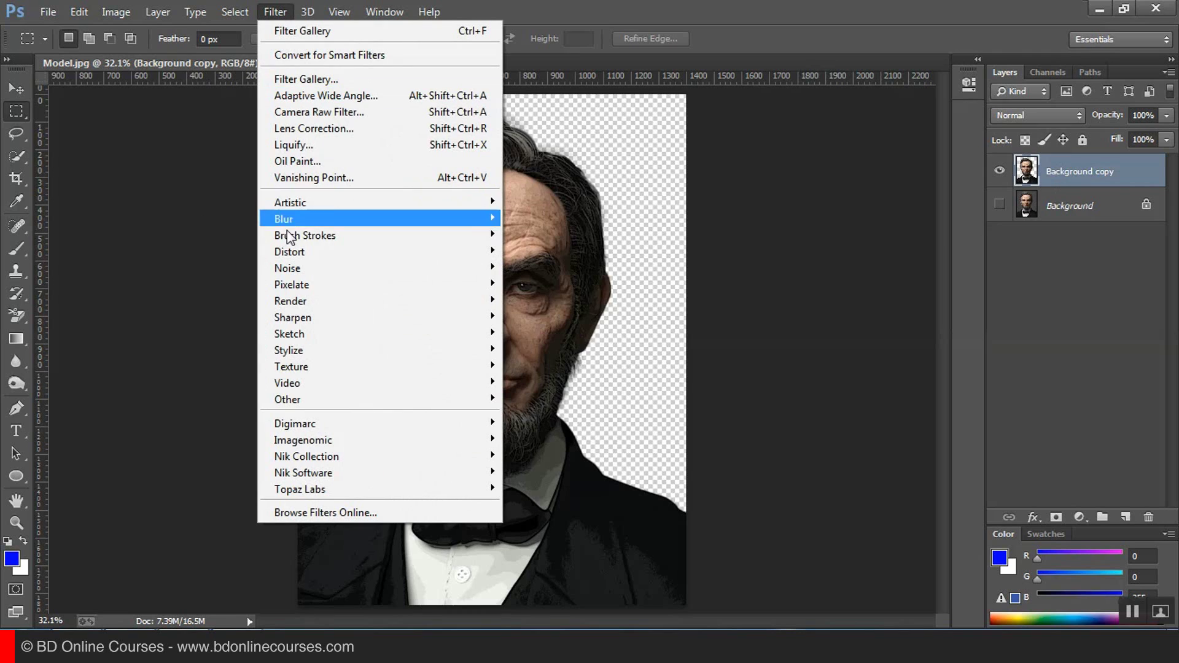
left_click(342, 163)
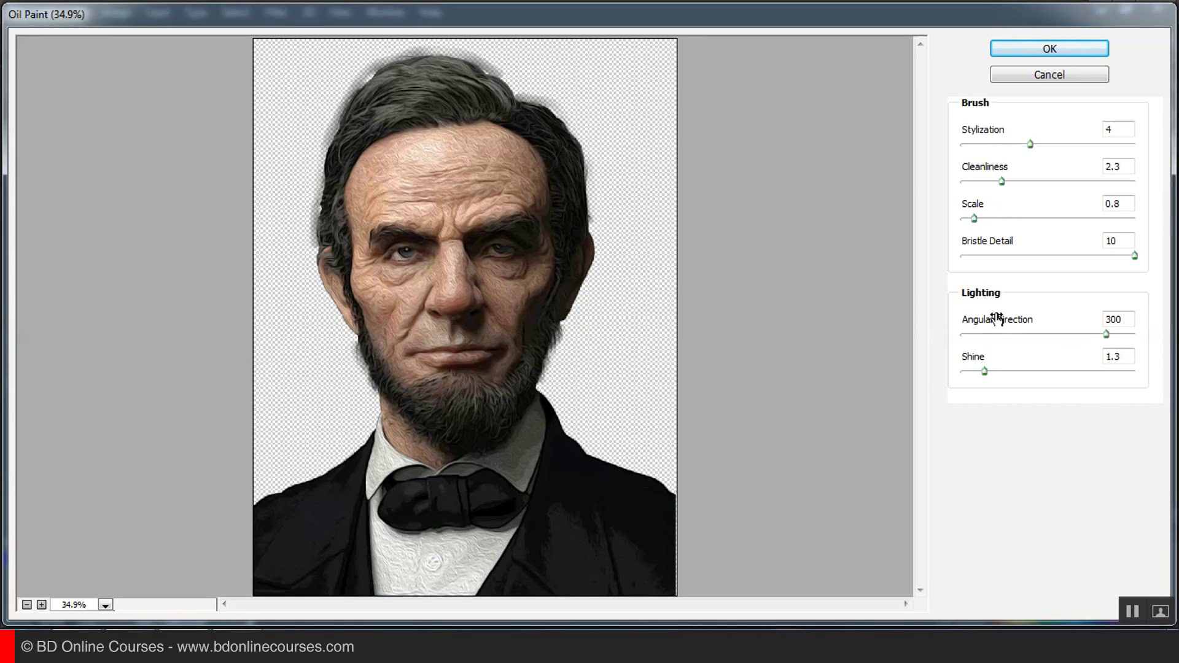
left_click_drag(984, 372, 950, 372)
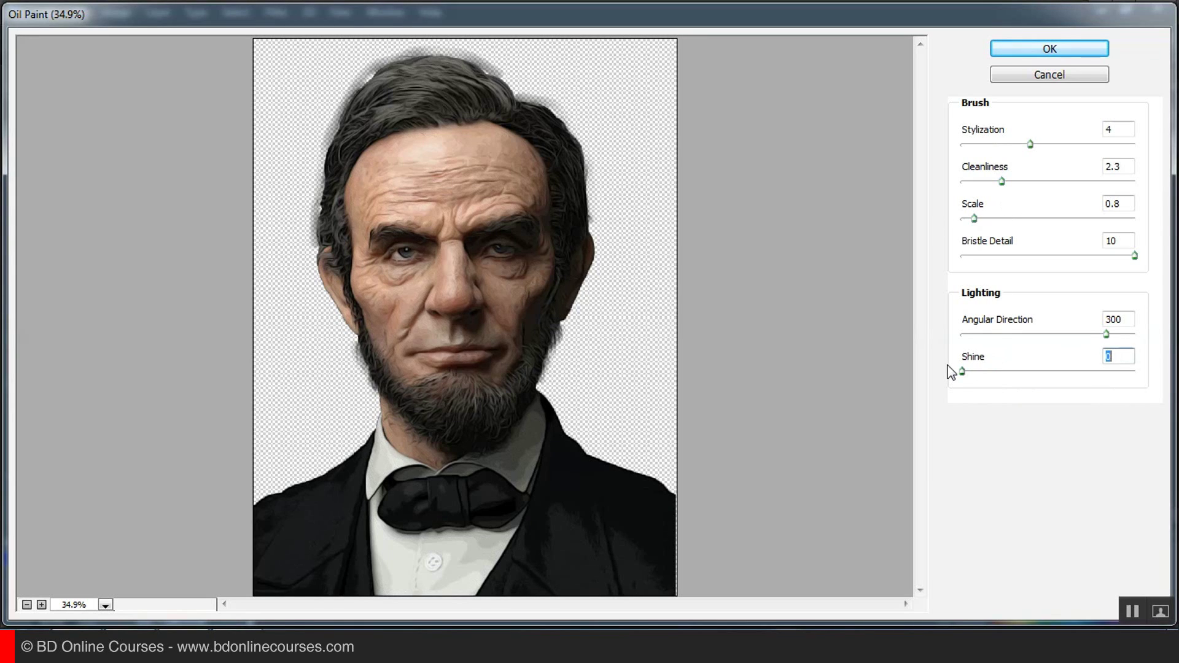
mouse_move(1031, 146)
left_mouse_down()
mouse_move(1067, 148)
mouse_move(1047, 150)
left_mouse_up()
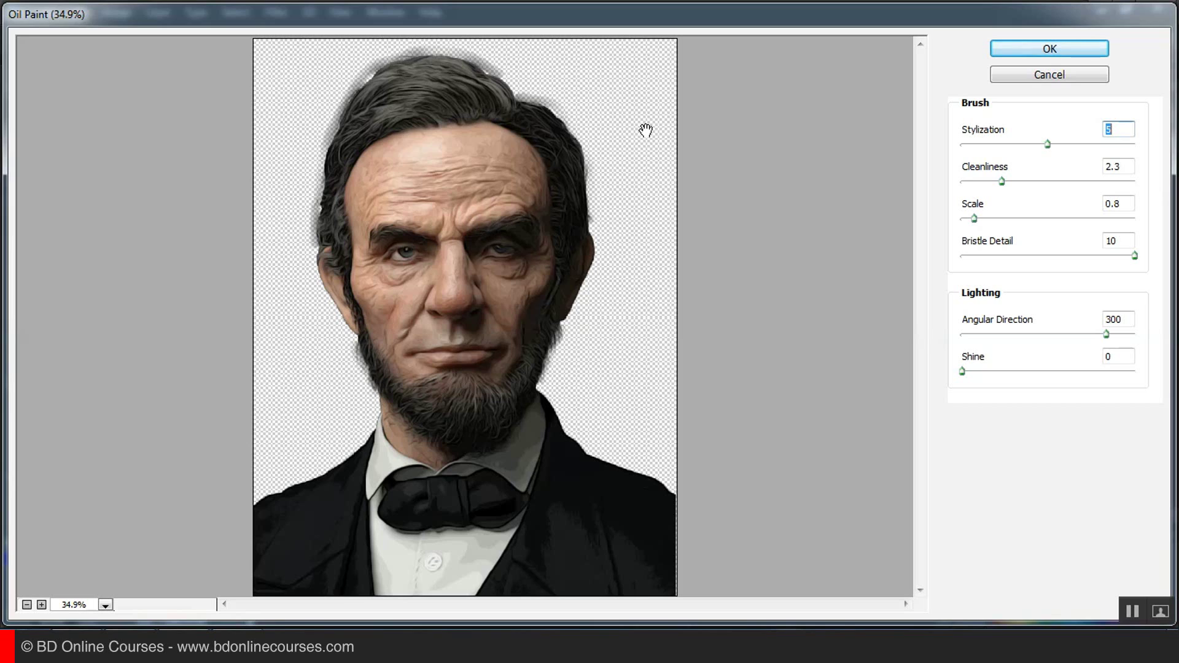
left_click(1046, 76)
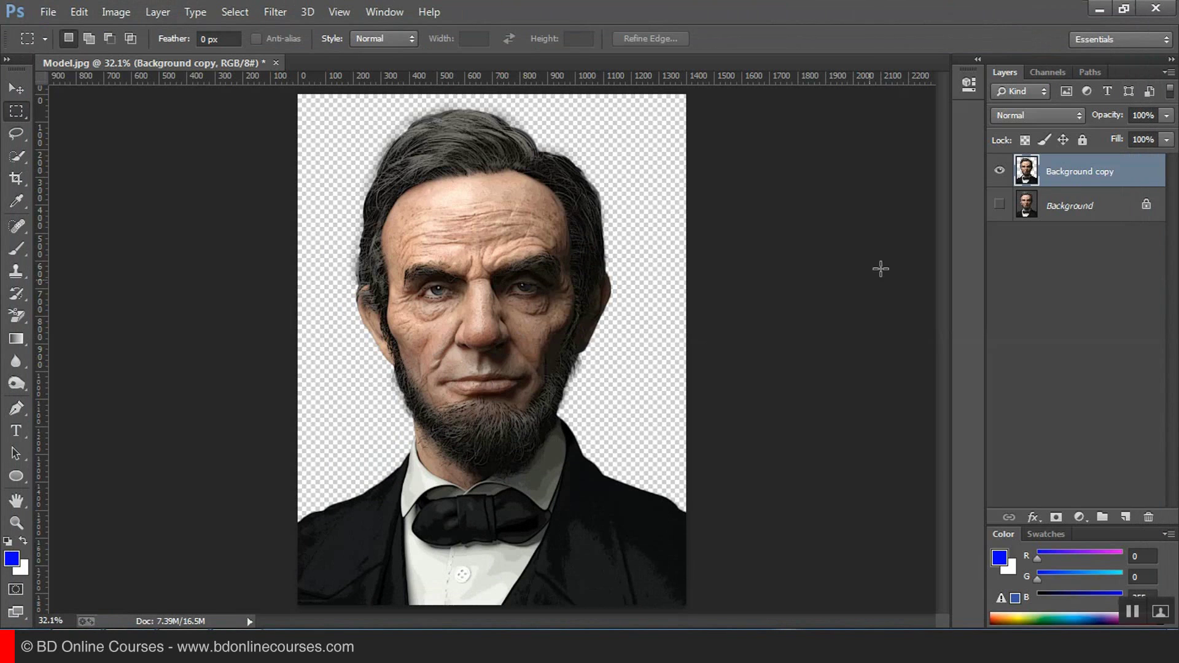
Step: Duplicate the Background copy layer and start the Oil Paint filter on the duplicate with Shine set to 0
left_click_drag(1075, 183, 1127, 517)
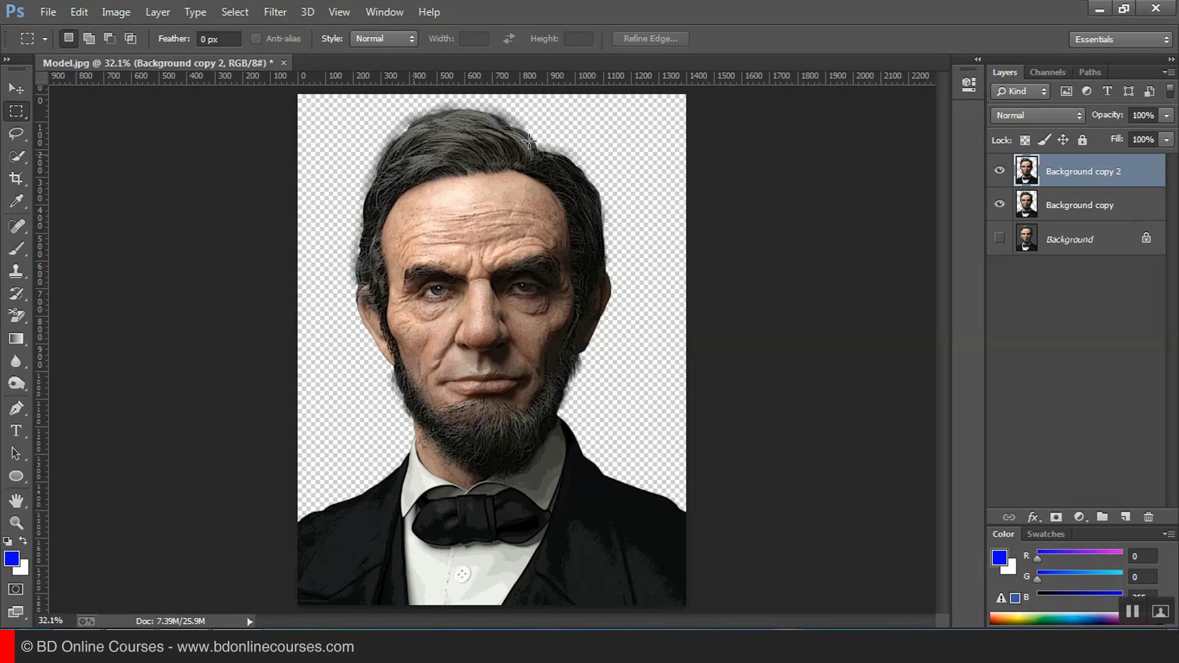
left_click(275, 12)
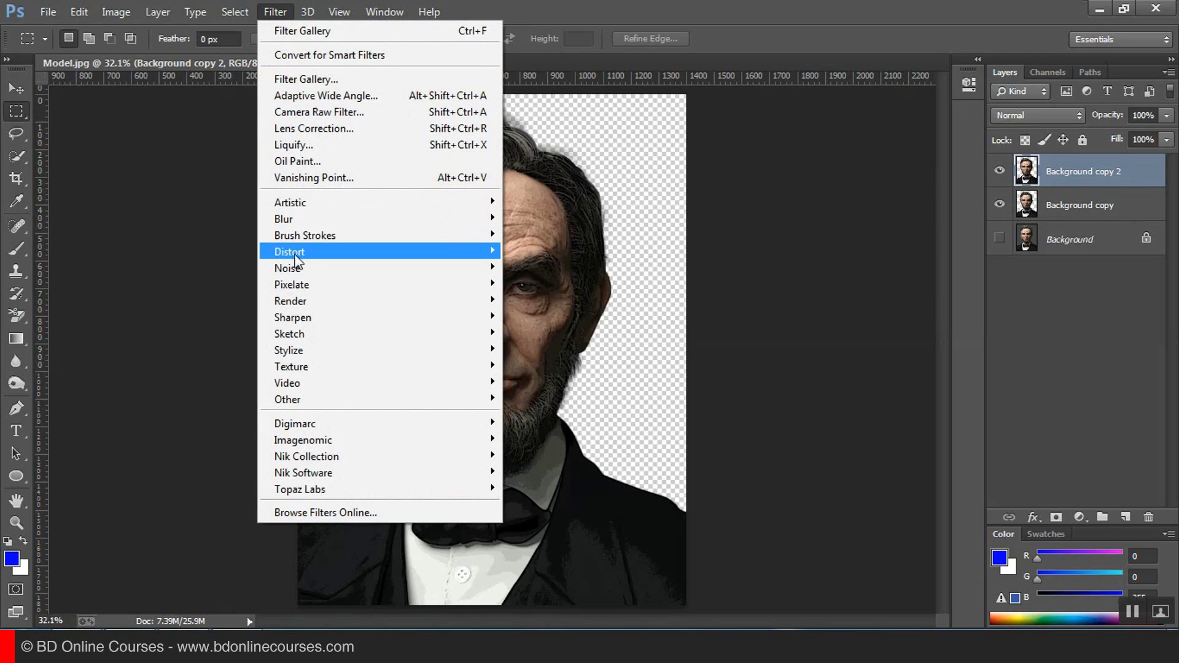
left_click(301, 161)
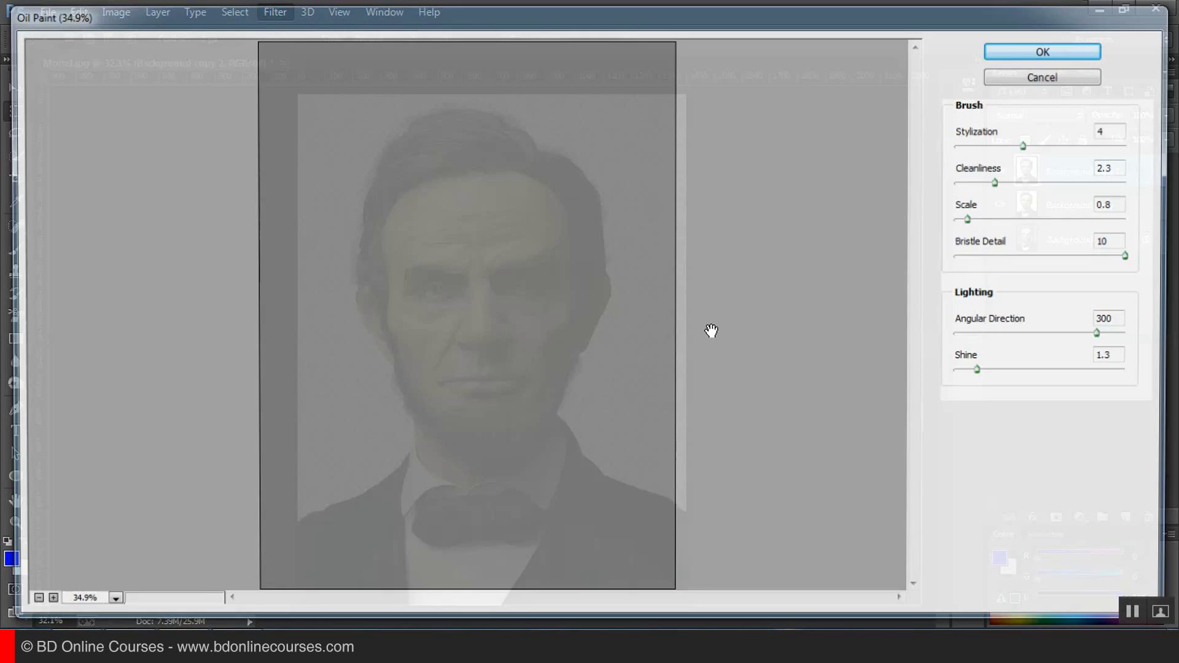
left_click_drag(985, 371, 953, 371)
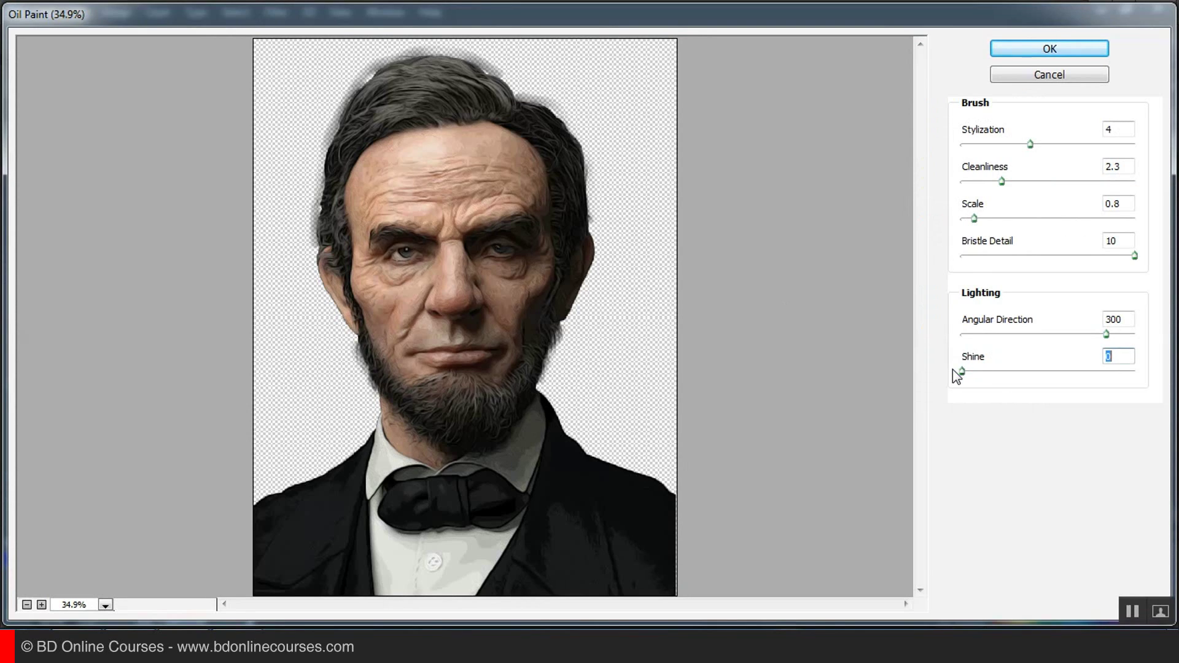
Step: Set Oil Paint's Stylization to 6.44, Cleanliness to 3.7, Scale to 2.92 and Angular Direction to 331.2, and apply the filter
left_click_drag(1031, 144, 1074, 149)
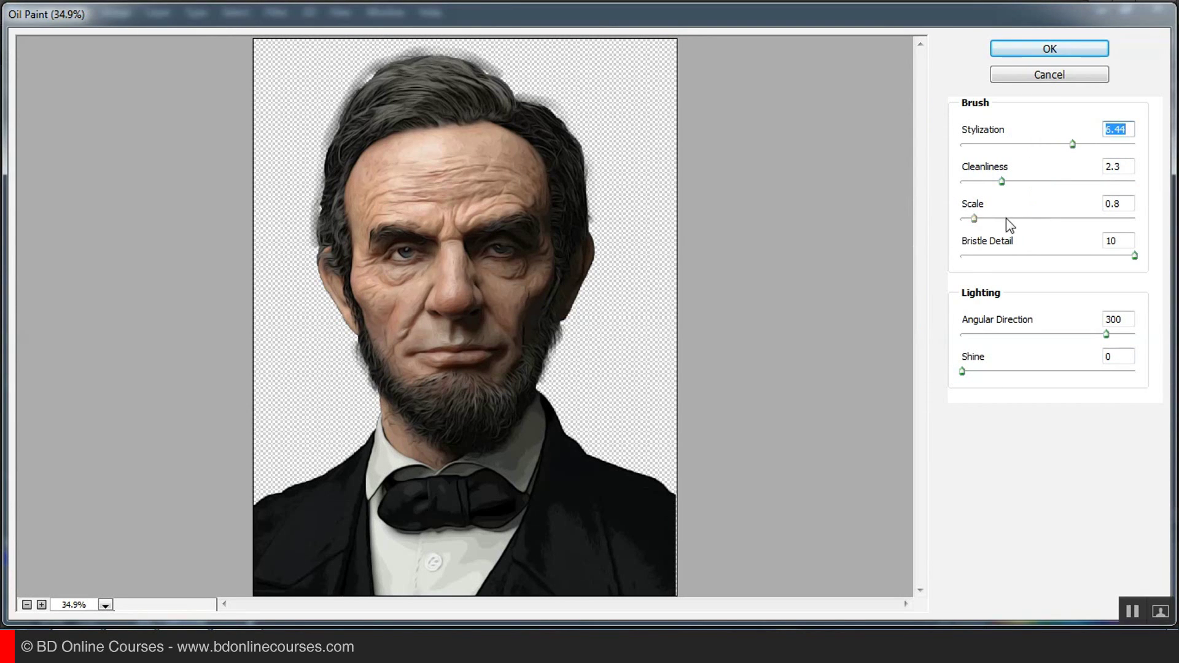
left_click_drag(1001, 182, 1025, 185)
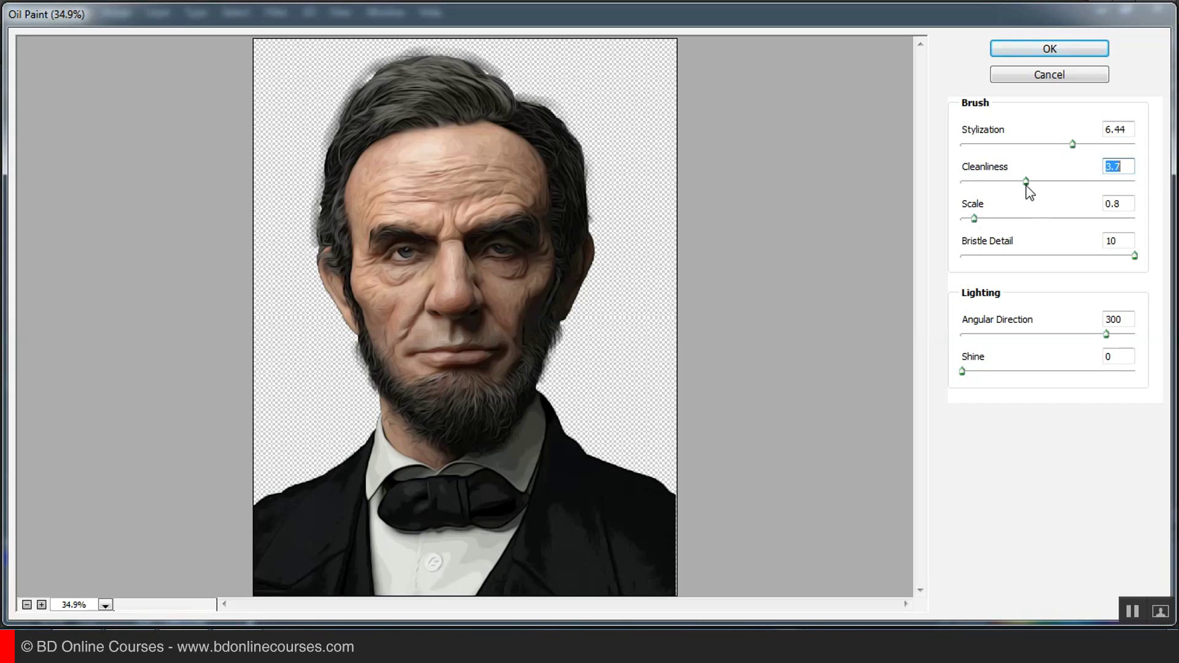
left_click_drag(974, 220, 1012, 223)
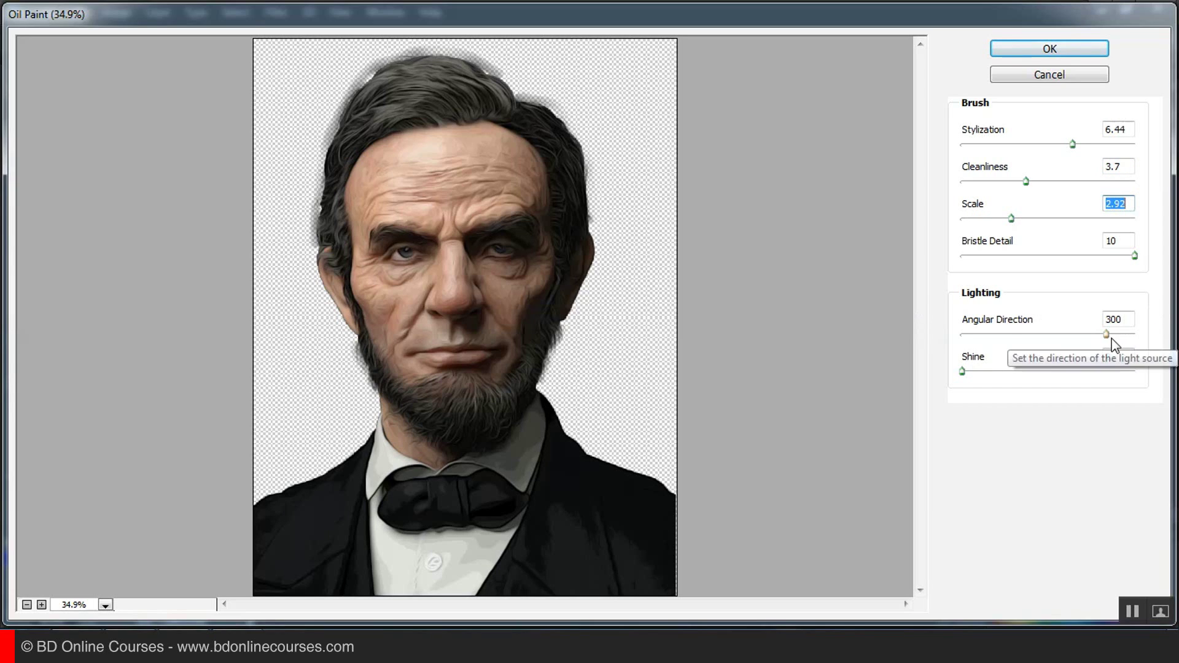
left_click_drag(1109, 333, 1121, 335)
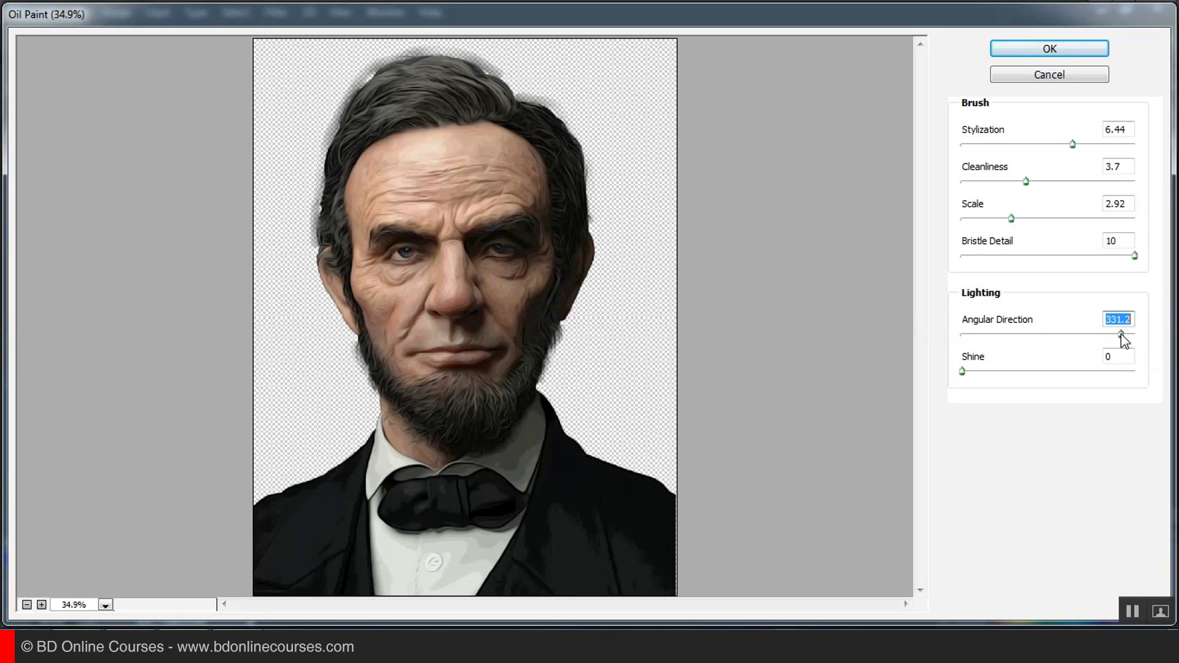
left_click(1034, 52)
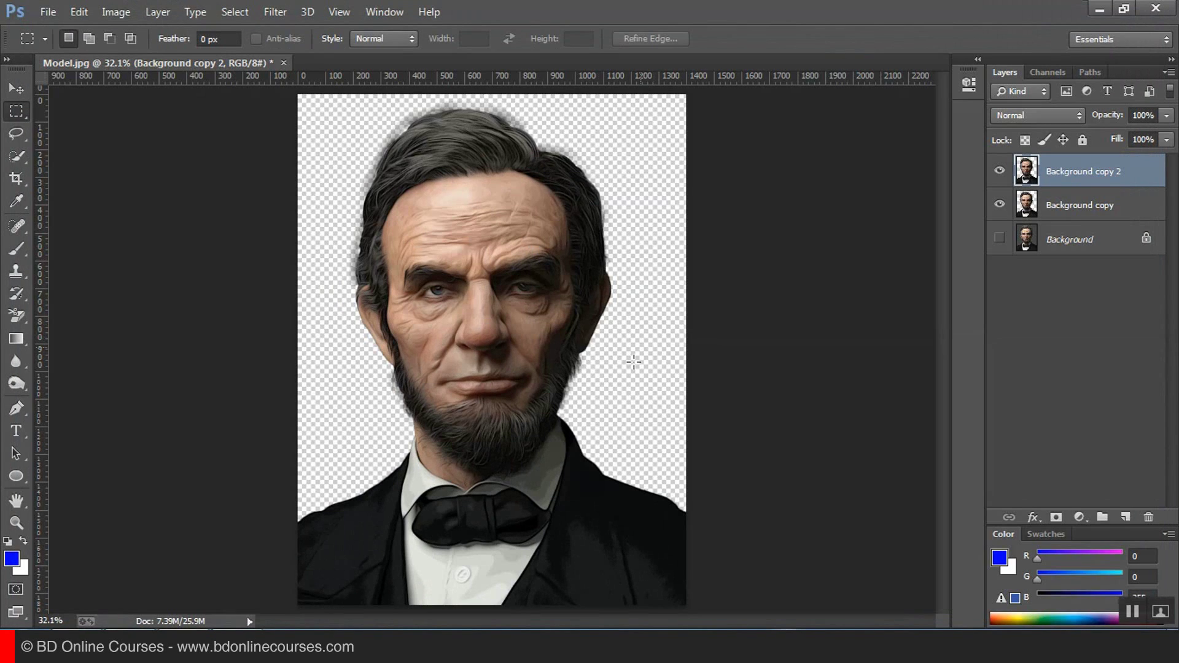
Step: Examine the face up close and toggle the oil-painted layer's visibility to compare it with the layer beneath
key("ctrl+plus")
key("ctrl+plus")
left_click_drag(529, 219, 520, 289)
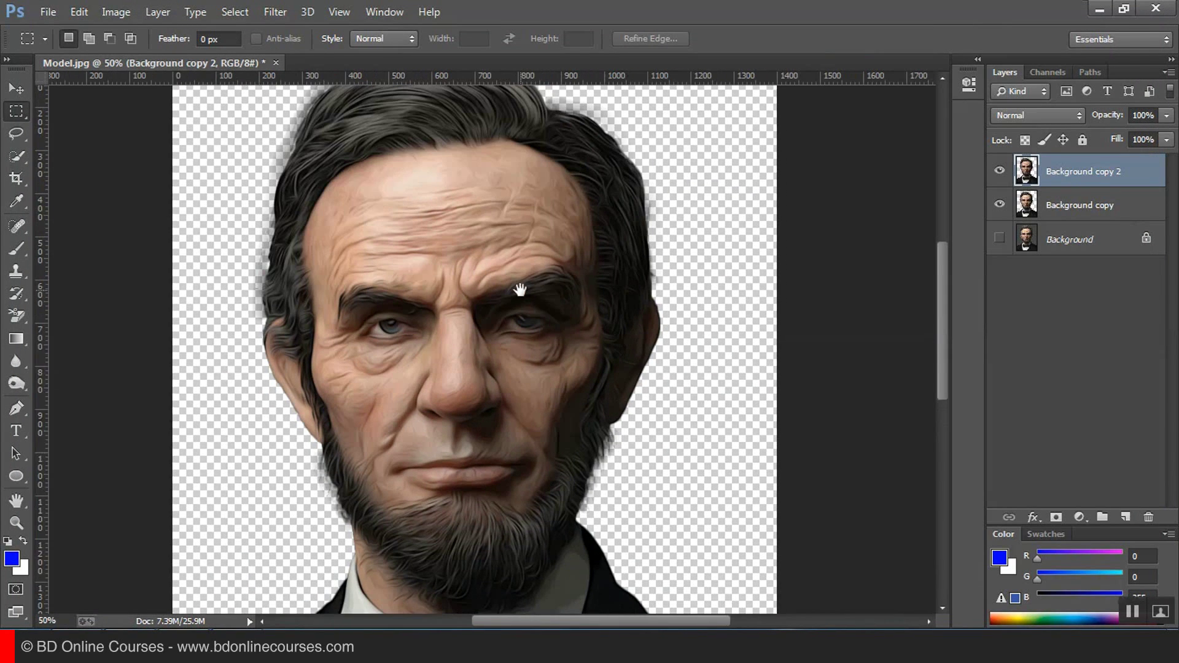
left_click_drag(500, 405, 521, 419)
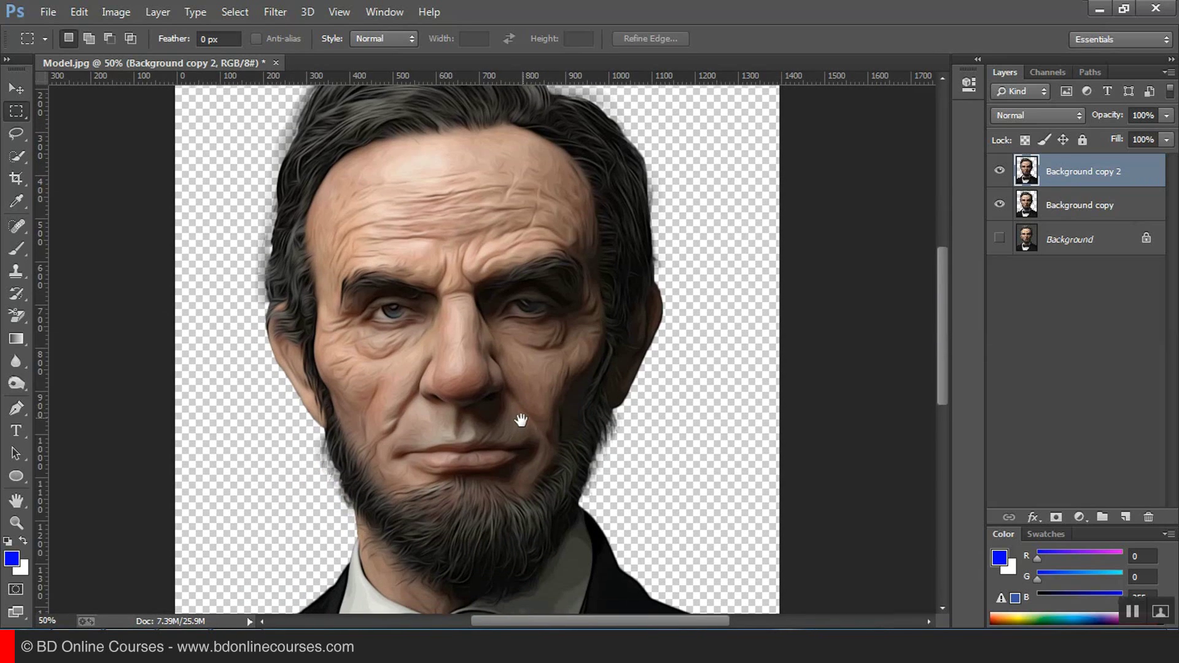
left_click_drag(589, 325, 602, 361)
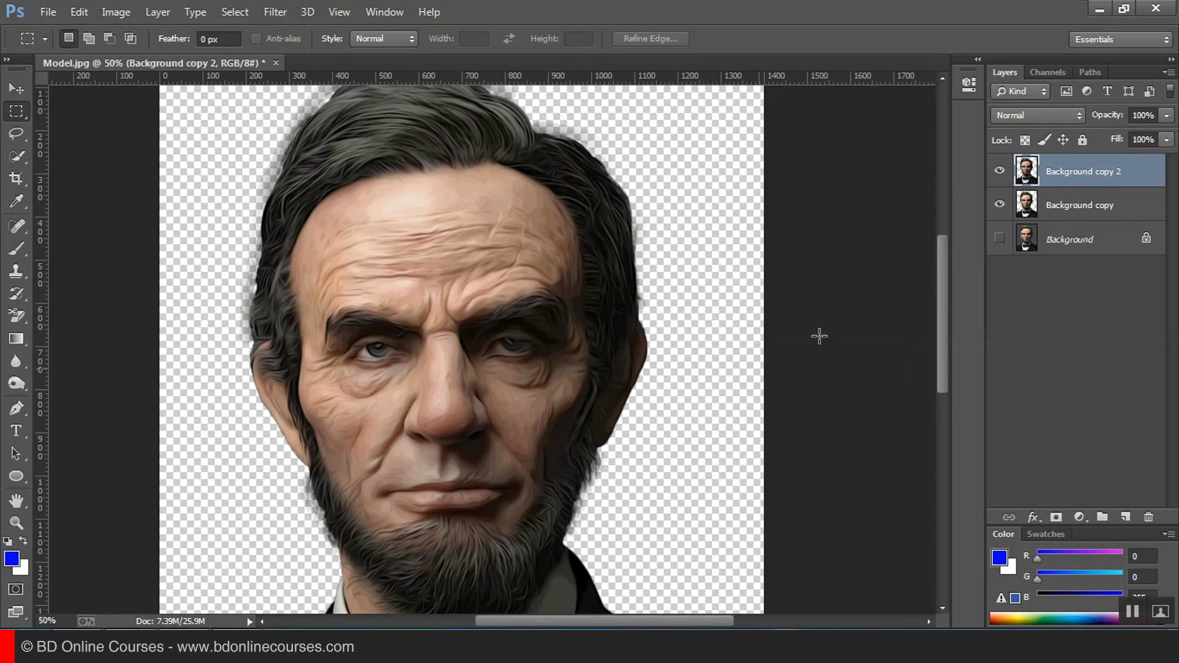
left_click(1000, 172)
left_click(1000, 171)
left_click(1002, 171)
left_click(1001, 171)
left_click(1001, 171)
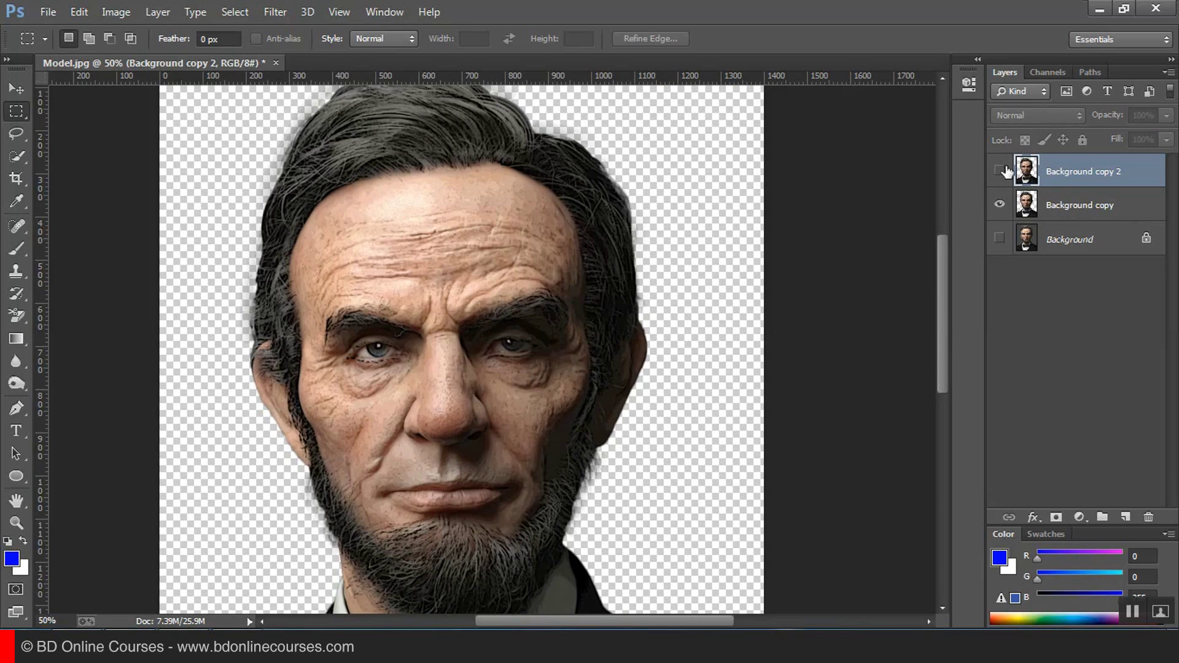
left_click(1001, 172)
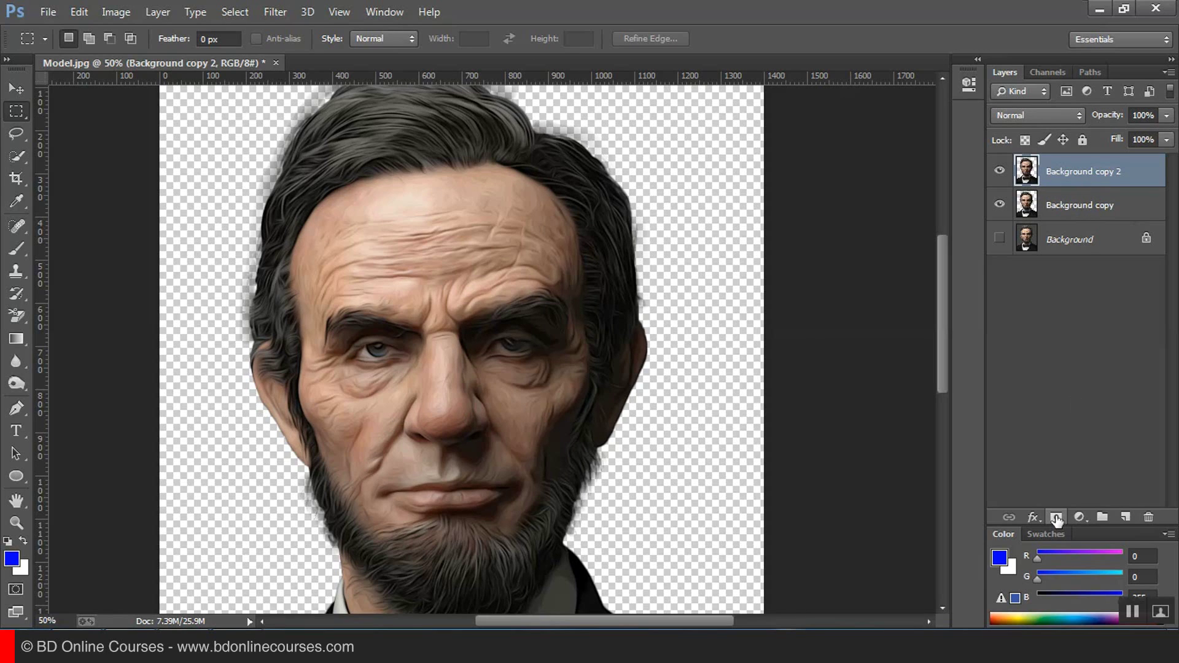
Step: Add a layer mask to Background copy 2 and paint over both eyes in black with a soft 55 px brush
left_click(1056, 518)
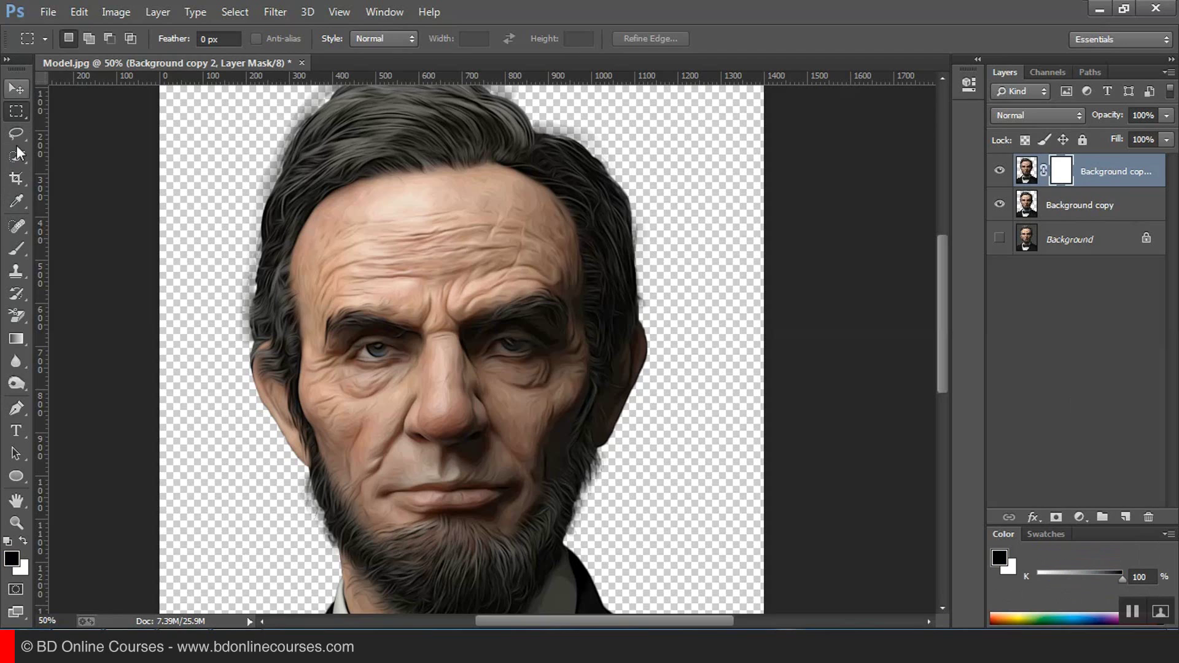
left_click(17, 248)
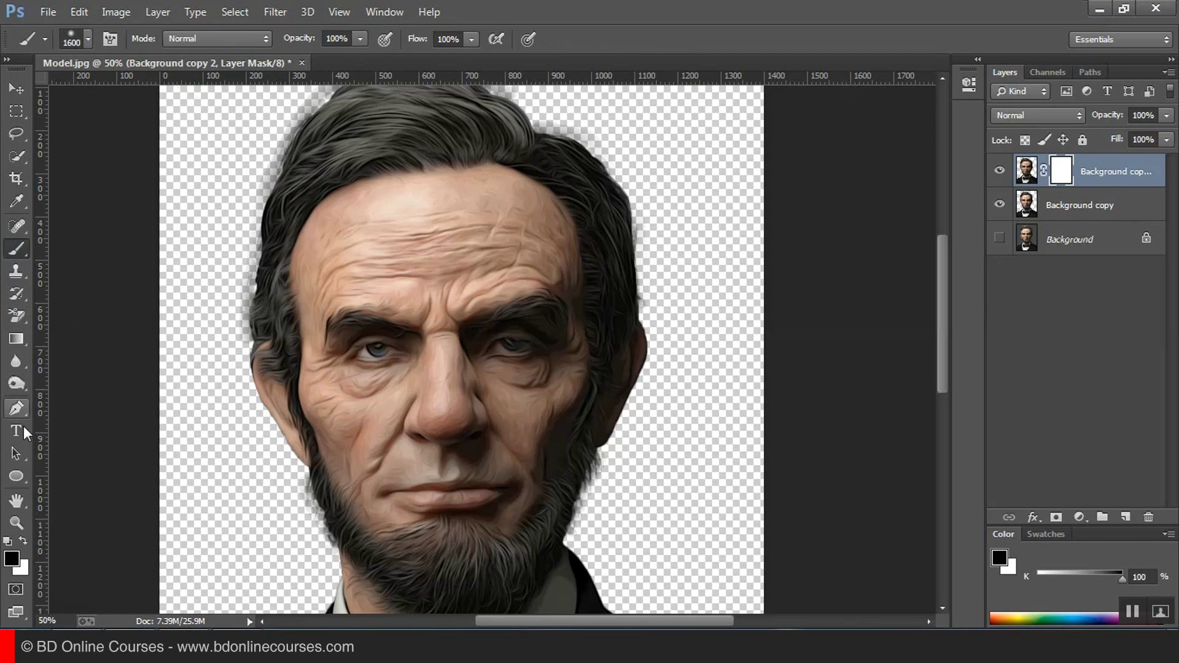
left_click(88, 39)
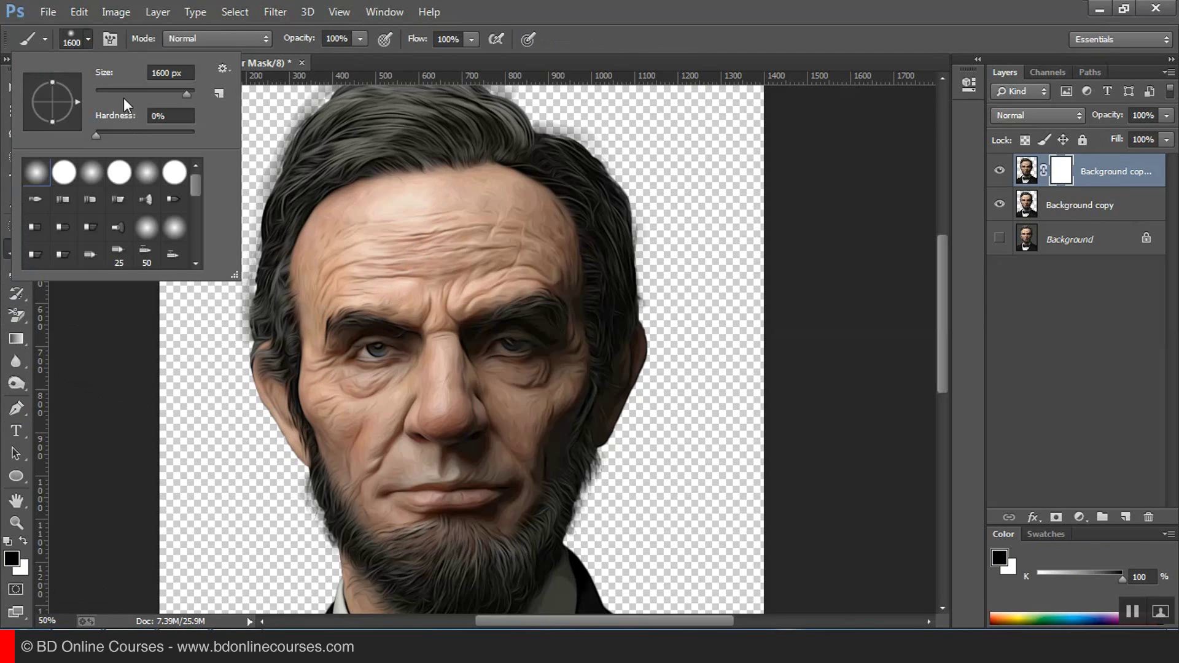
left_click(124, 93)
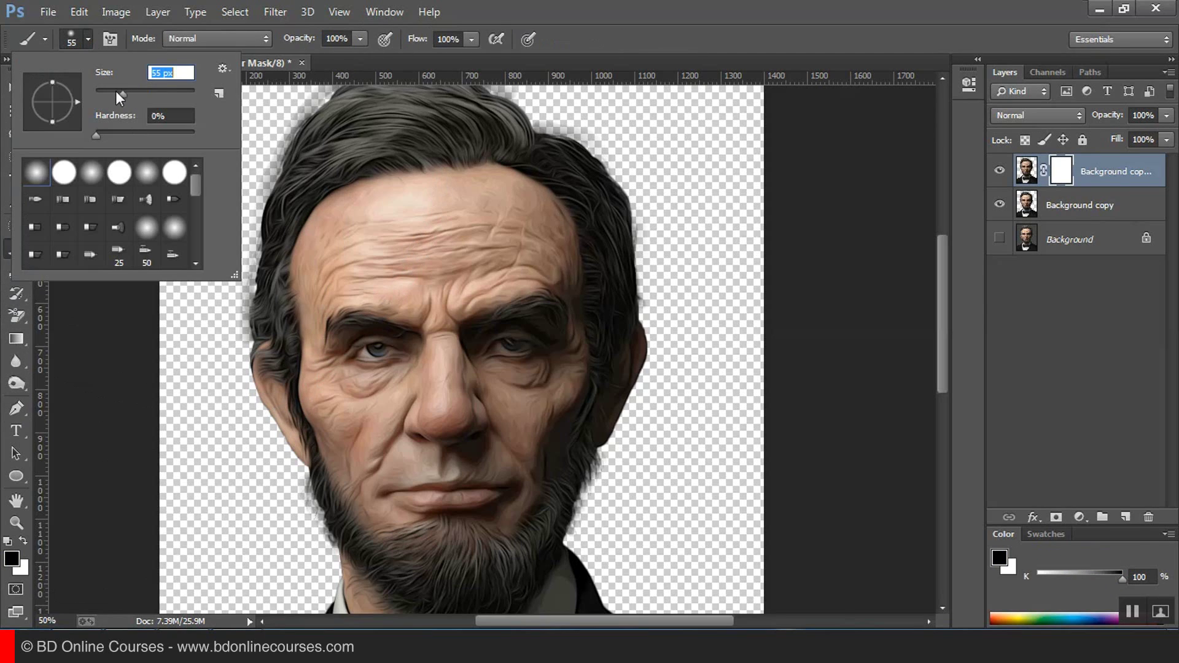
left_click(537, 22)
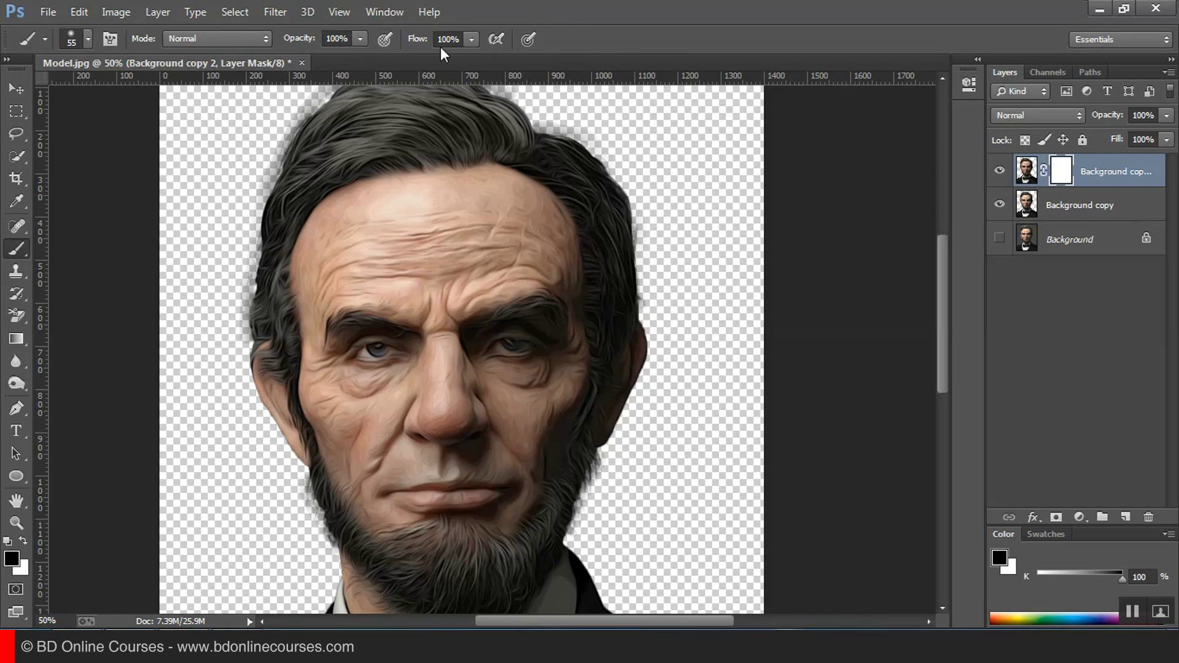
left_click_drag(387, 352, 351, 358)
left_click_drag(494, 345, 519, 348)
Step: Toggle the masked layer to check the eyes and merge it down into Background copy
left_click(1000, 172)
left_click(999, 172)
left_click(1168, 72)
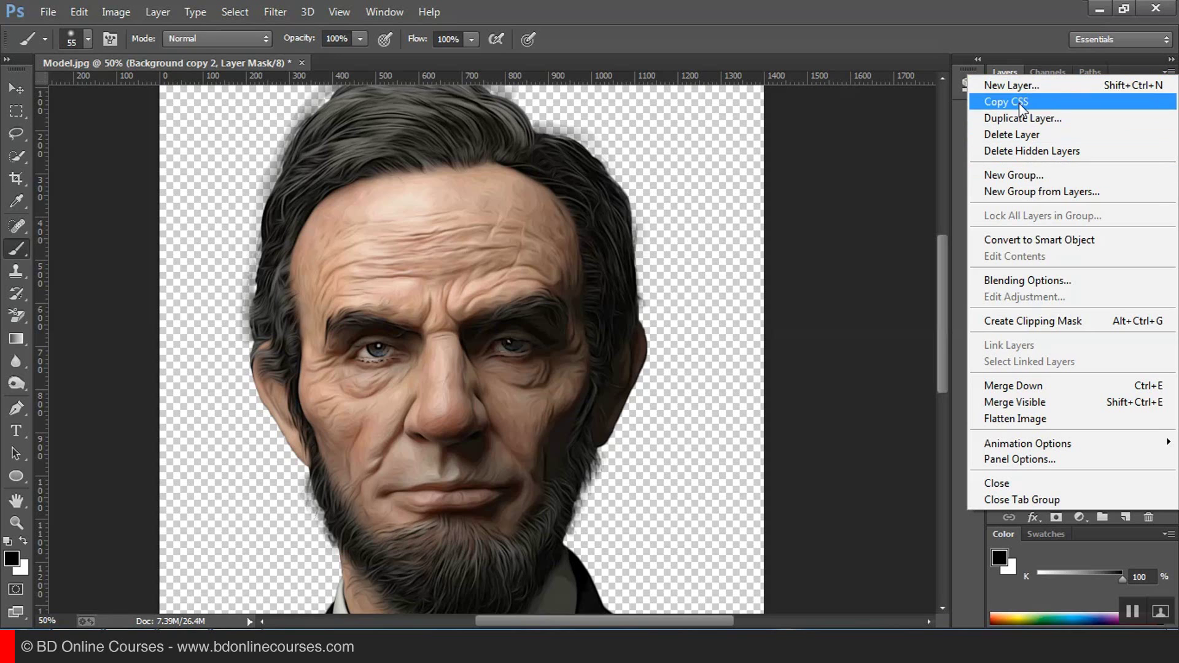
left_click(1014, 386)
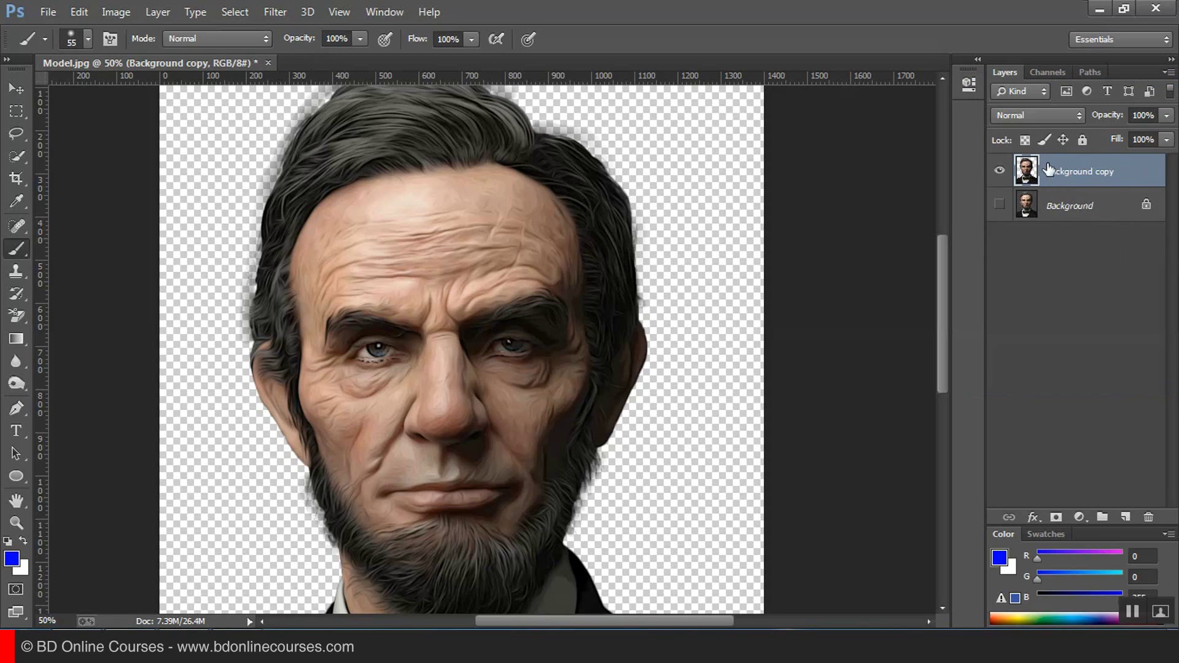
left_click(999, 172)
left_click(1000, 172)
key("ctrl+0")
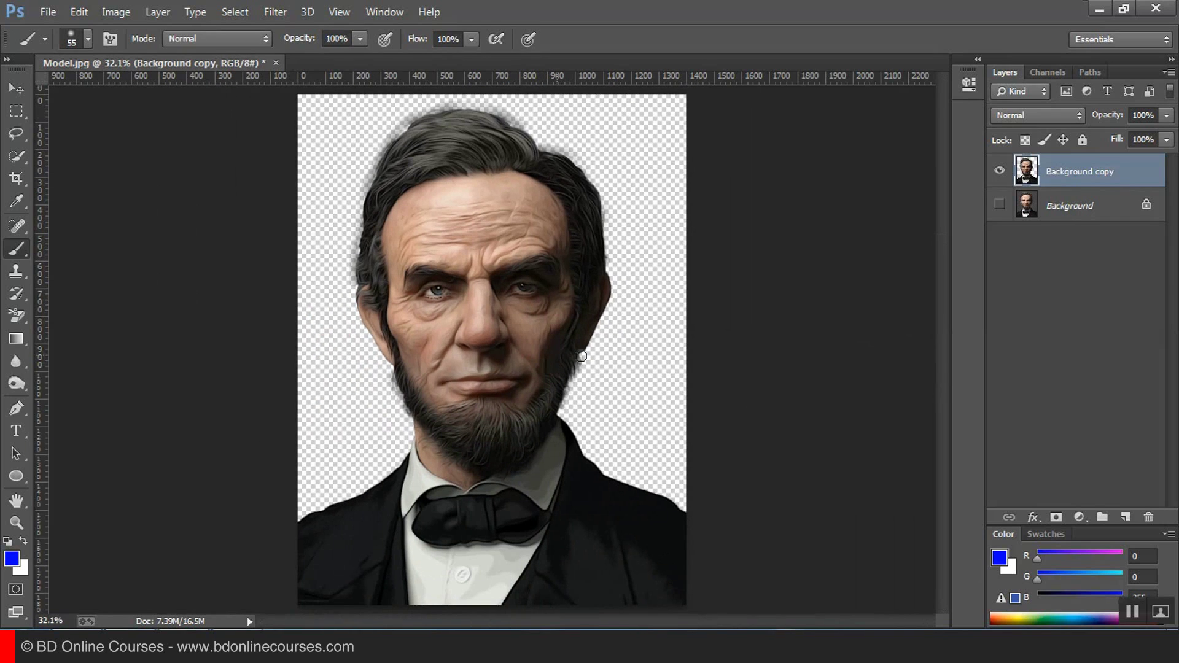
Step: Duplicate the merged Background copy layer and open the Topaz Clean 3 filter on the duplicate
left_click_drag(1071, 178, 1125, 517)
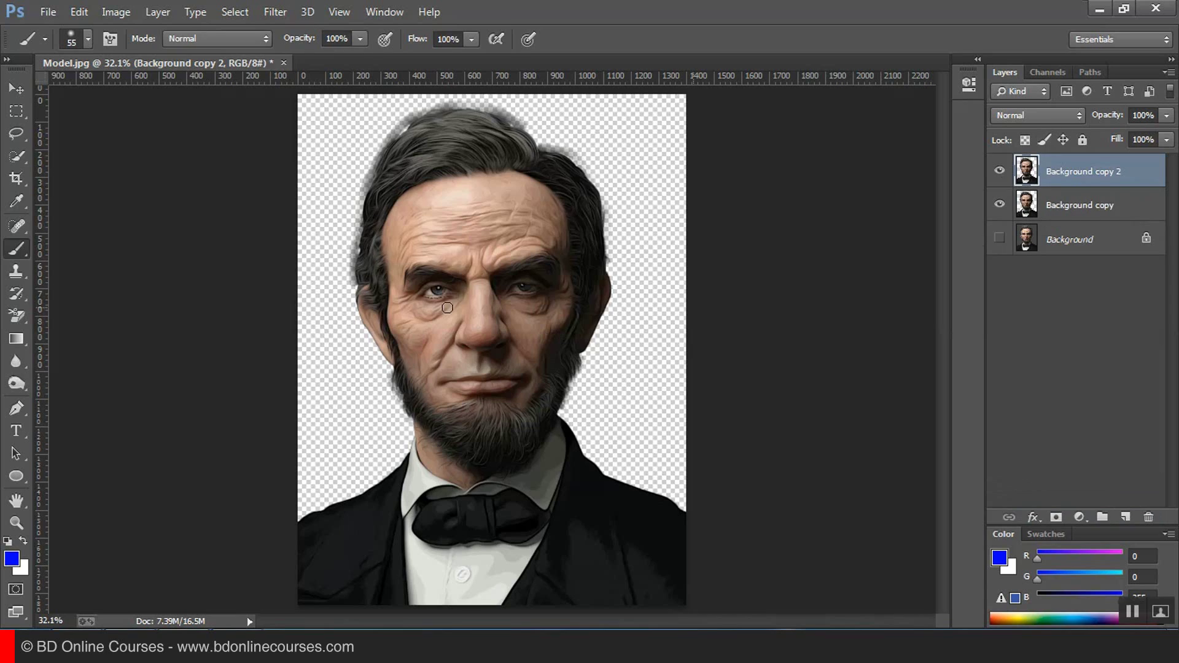
key("m")
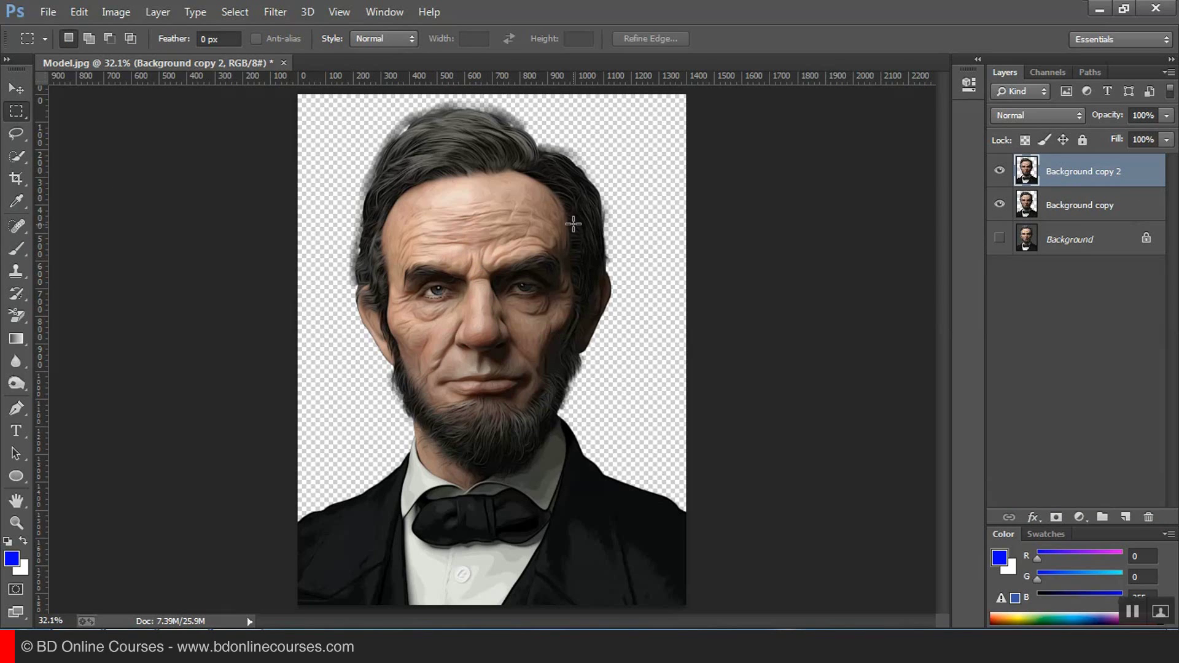
left_click(268, 14)
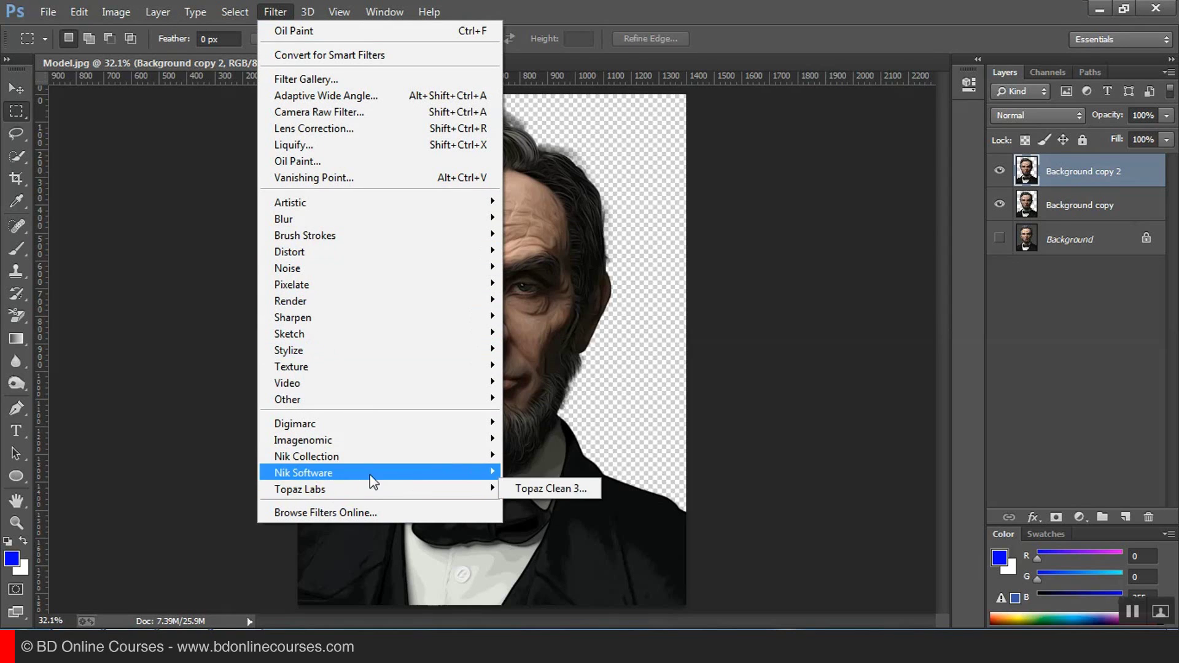
mouse_move(355, 495)
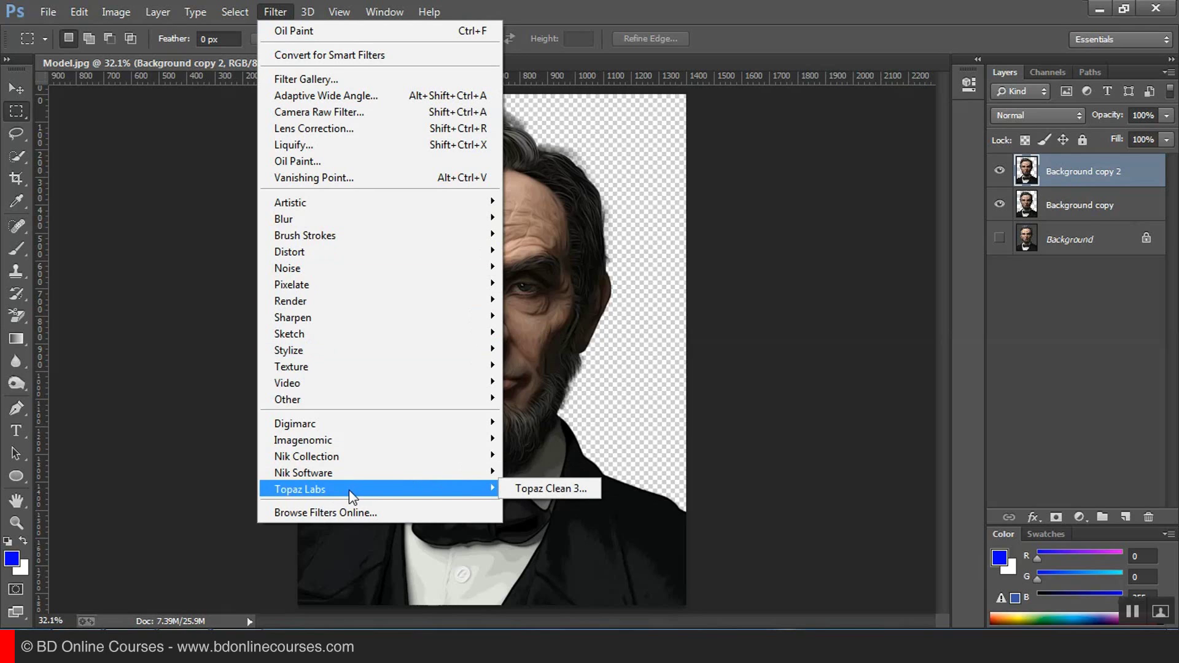
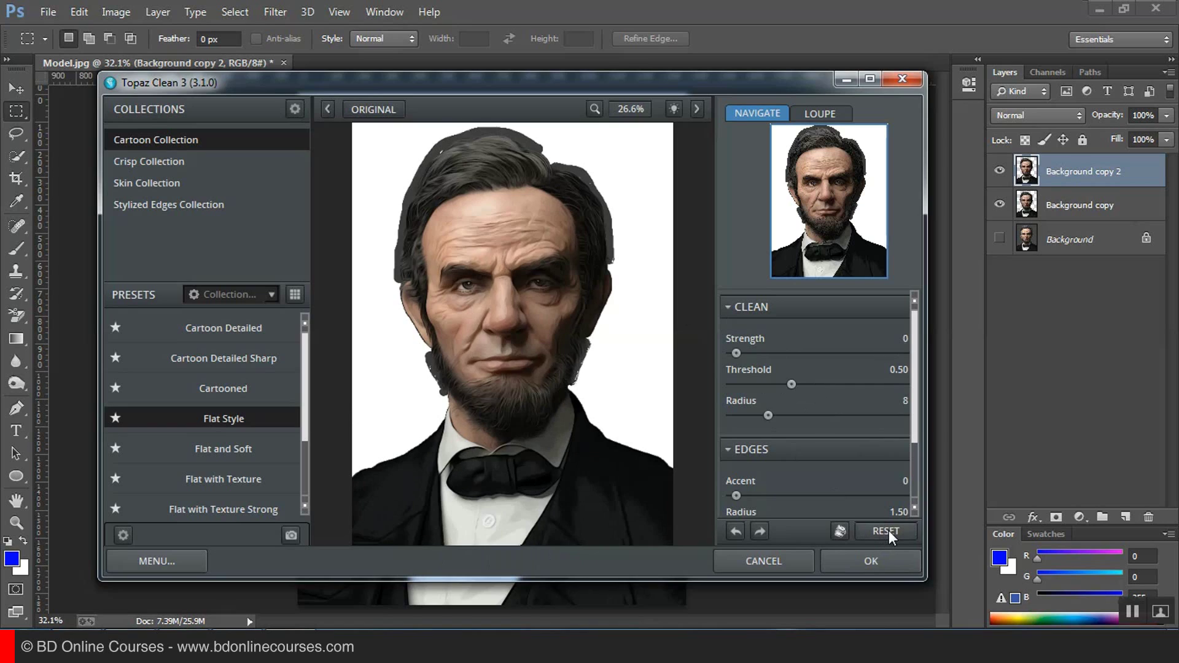
Step: In Topaz Clean 3, set Clean Strength to 1, Threshold to 0.73 and Radius to 11, and slightly raise the Edges Accent
left_click_drag(735, 352, 759, 355)
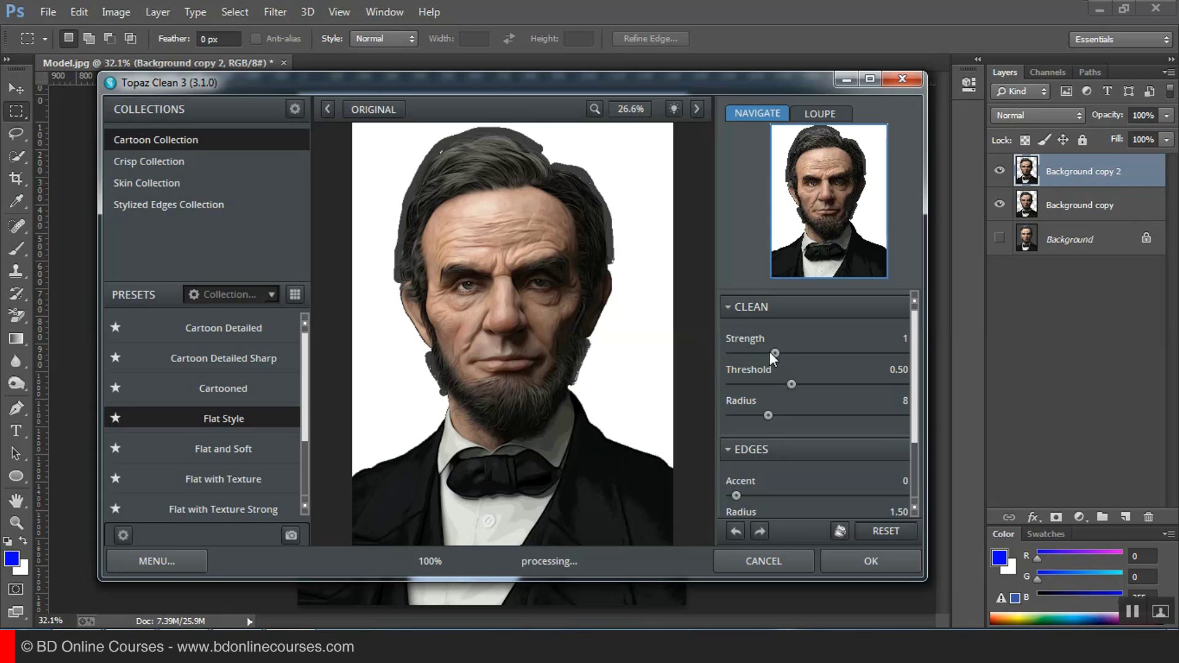
left_click_drag(791, 384, 819, 383)
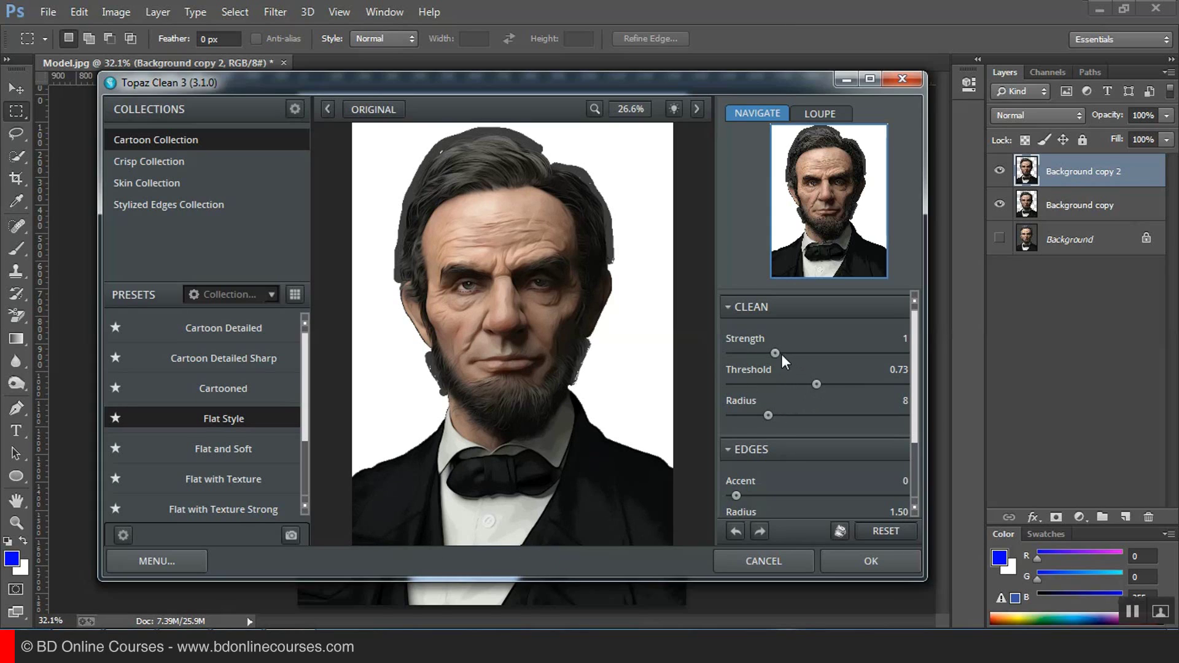
left_click_drag(768, 414, 793, 417)
scroll(861, 398, "down", 3)
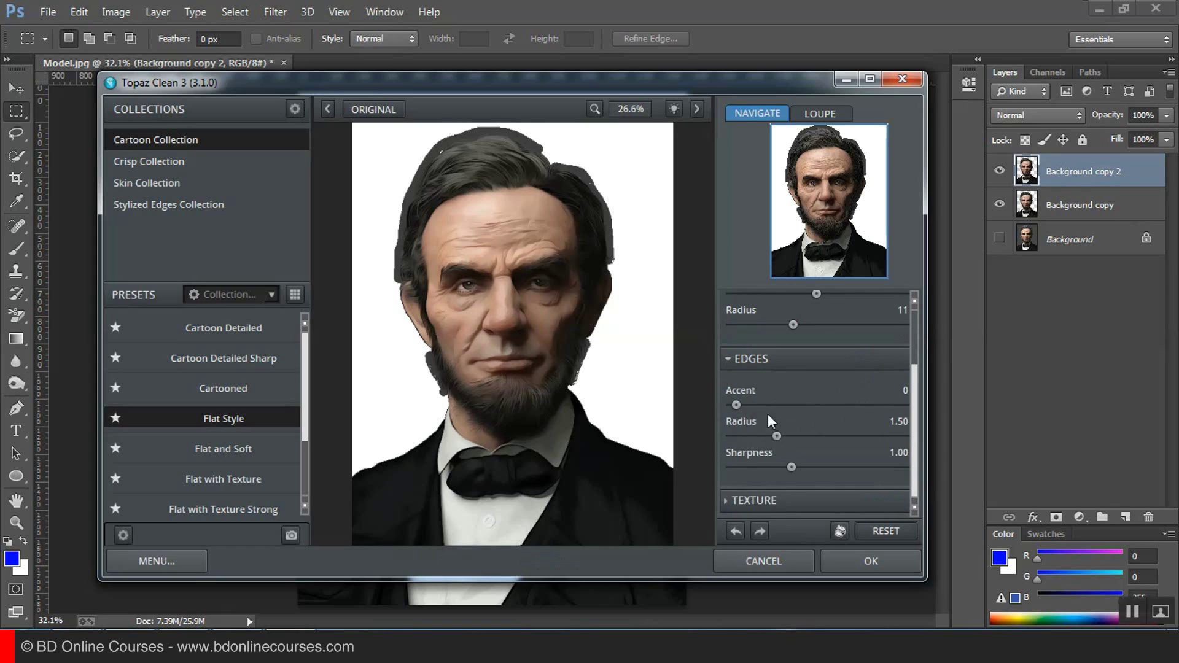
scroll(840, 418, "up", 3)
scroll(843, 418, "down", 3)
scroll(788, 433, "up", 3)
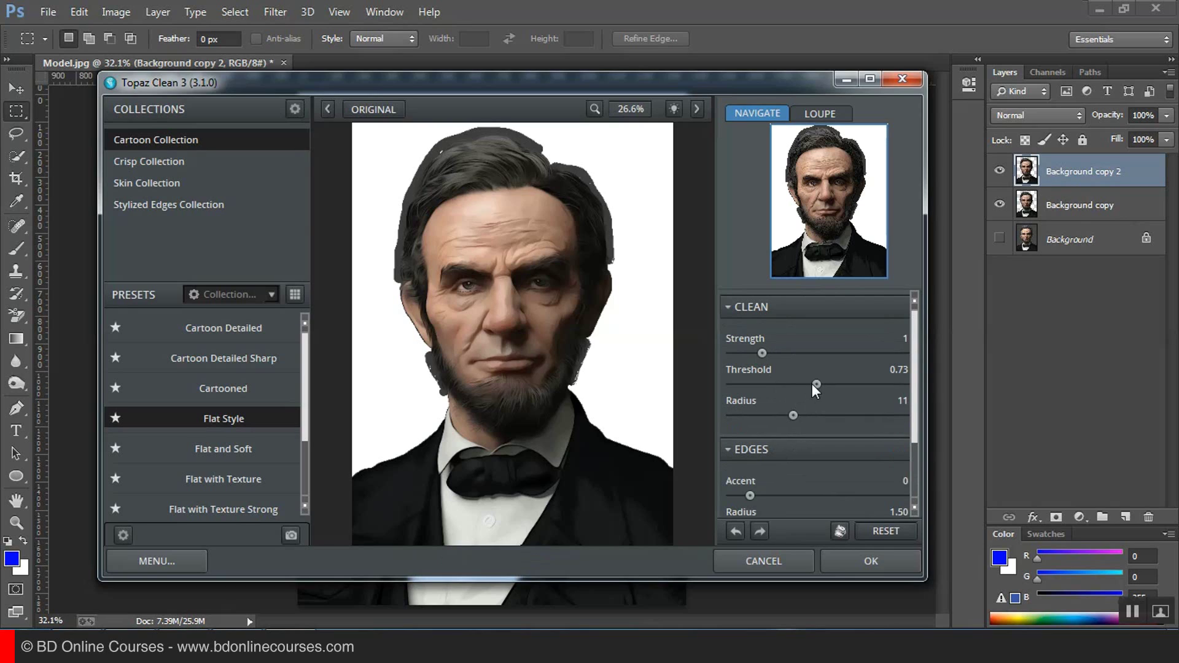
Step: Set the Clean Threshold to 0.55 and Radius to 8, fine-tune the Strength, and apply the filter
left_click_drag(814, 384, 794, 384)
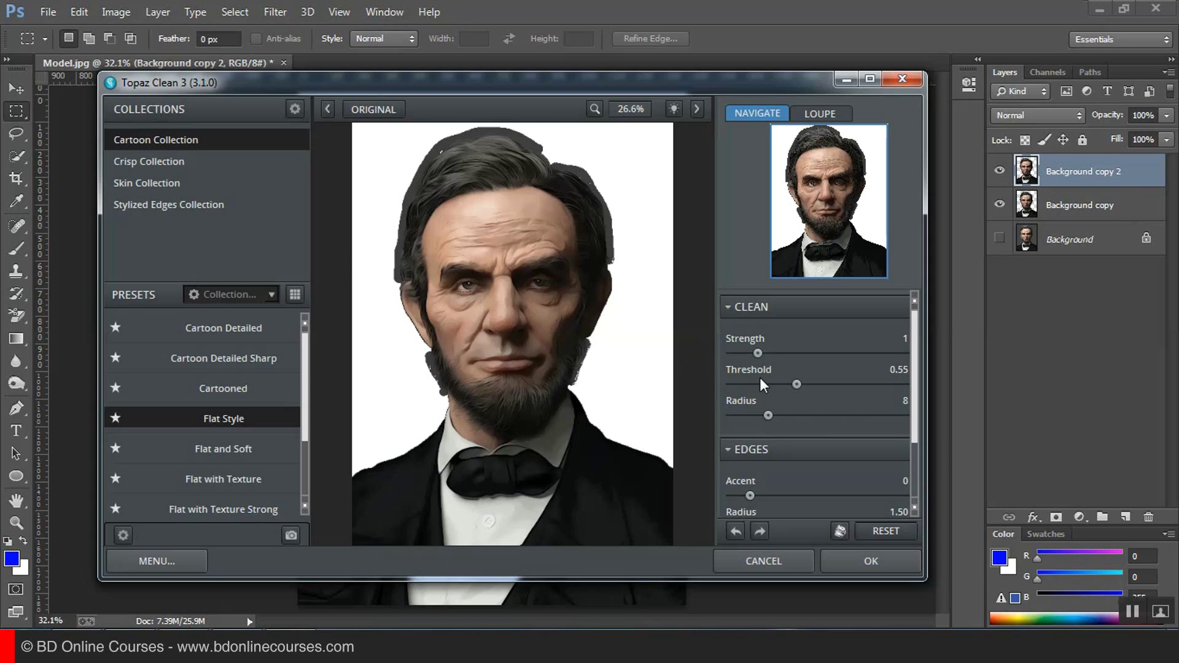
left_click(767, 353)
left_click(878, 562)
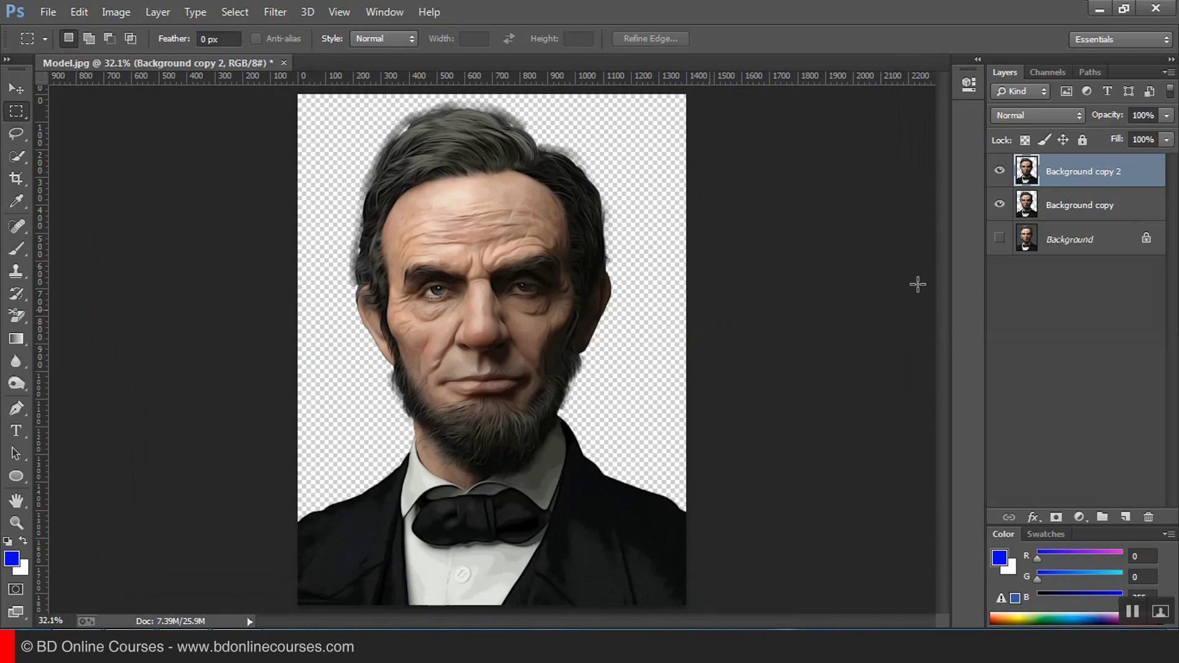
Step: Toggle the Background copy 2 layer's visibility to compare the Topaz Clean result with the layer beneath
left_click(999, 172)
left_click(999, 172)
left_click(1000, 172)
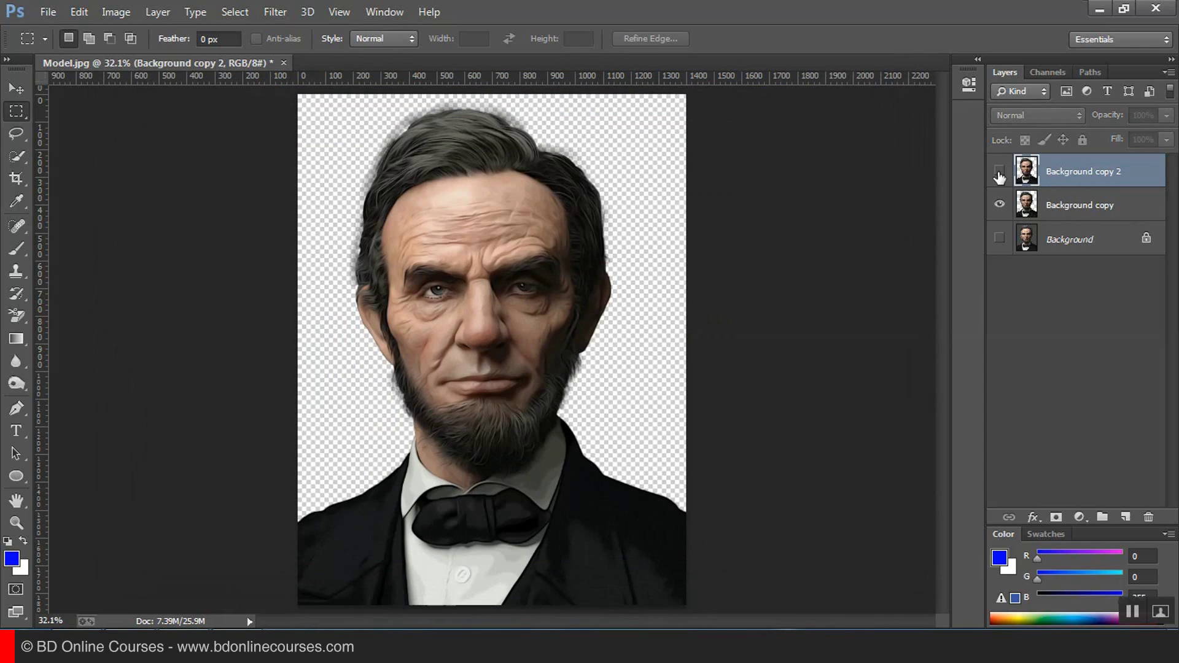
left_click(998, 174)
left_click(999, 174)
left_click(998, 174)
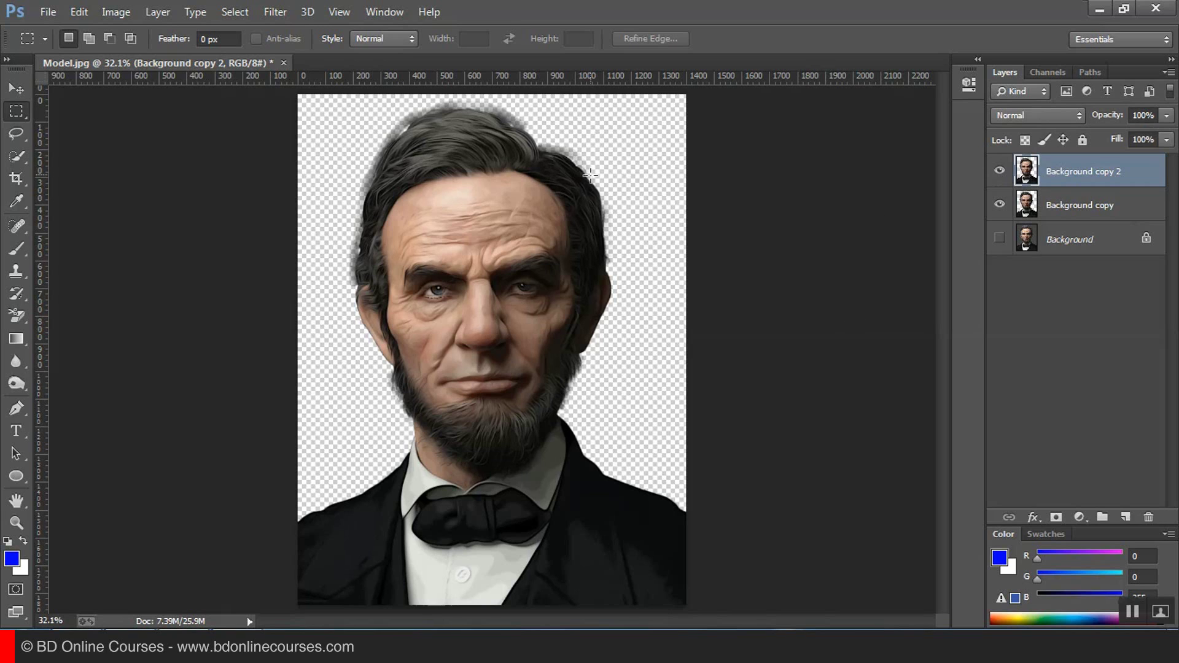
Step: Hide the Background copy layer and add a layer mask to Background copy 2, ready for painting with the Brush tool
left_click(544, 329, "ctrl")
left_click(558, 267, "ctrl")
scroll(581, 271, "up", 3)
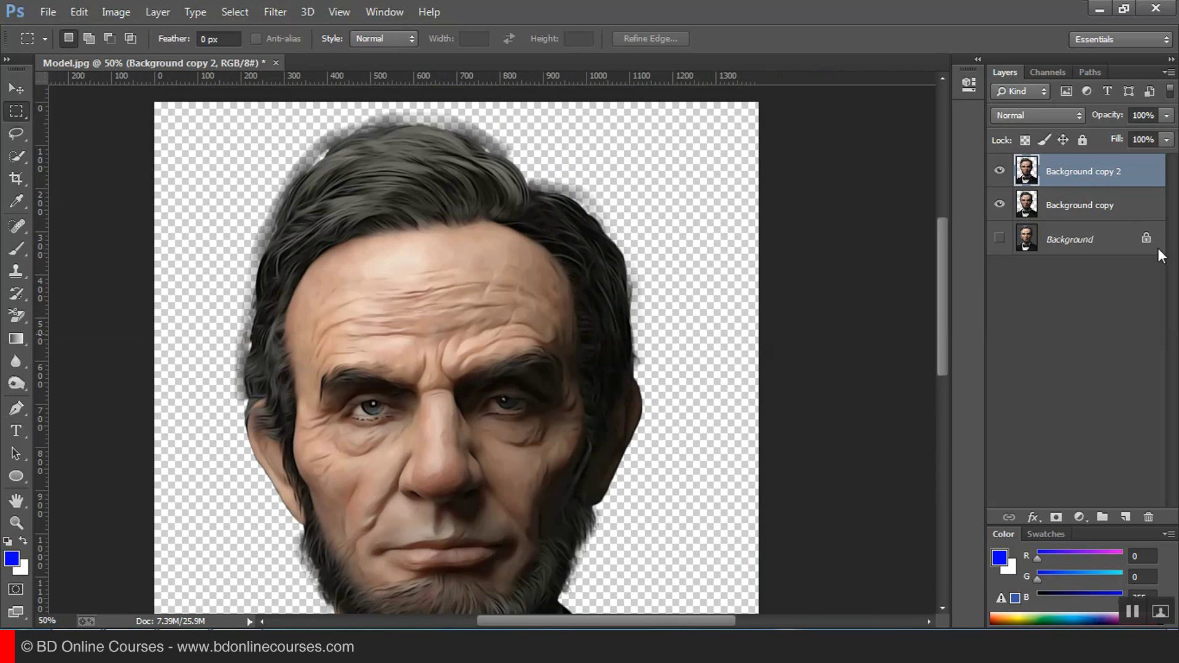
left_click(999, 204)
scroll(297, 321, "down", 1)
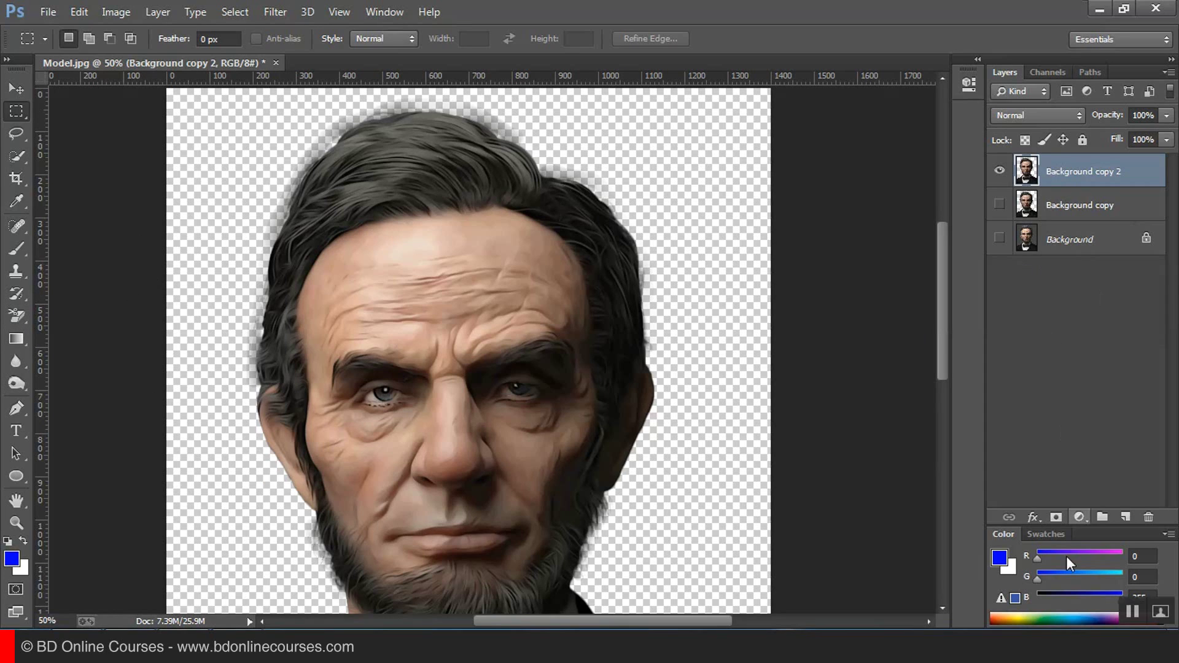
left_click(1057, 518)
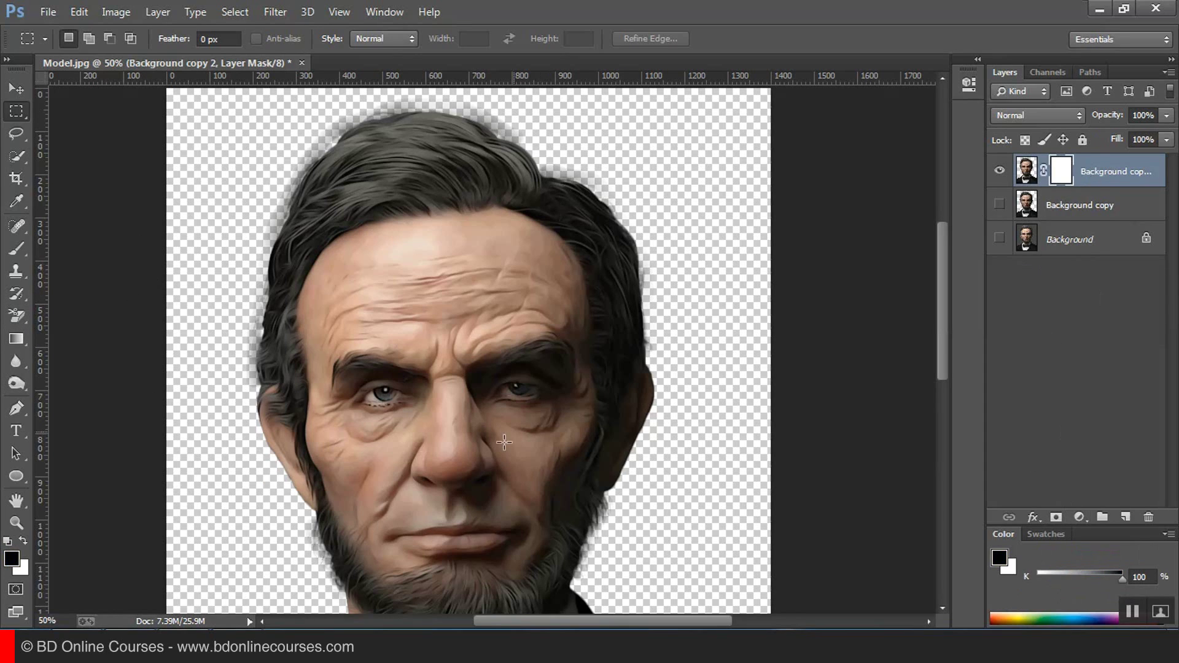
left_click(15, 250)
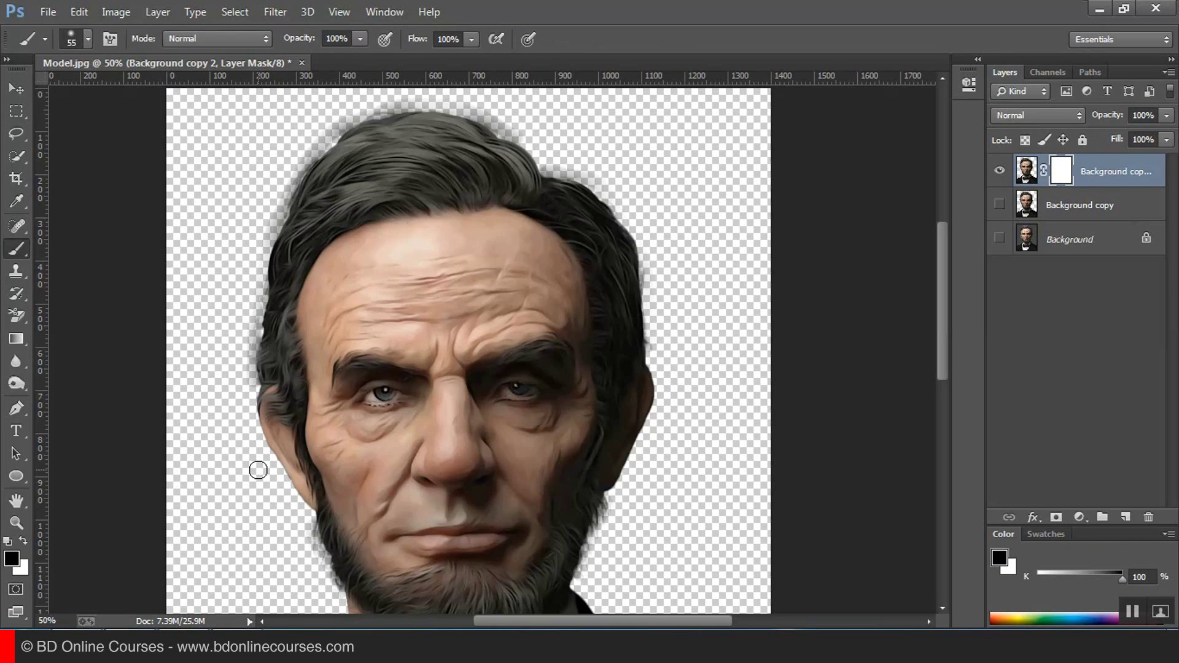
Step: Try to mask out the blurred hair edge beside the ear with a soft 150 px brush
key("bracketright")
key("bracketright")
key("bracketright")
key("bracketright")
key("bracketright")
key("bracketright")
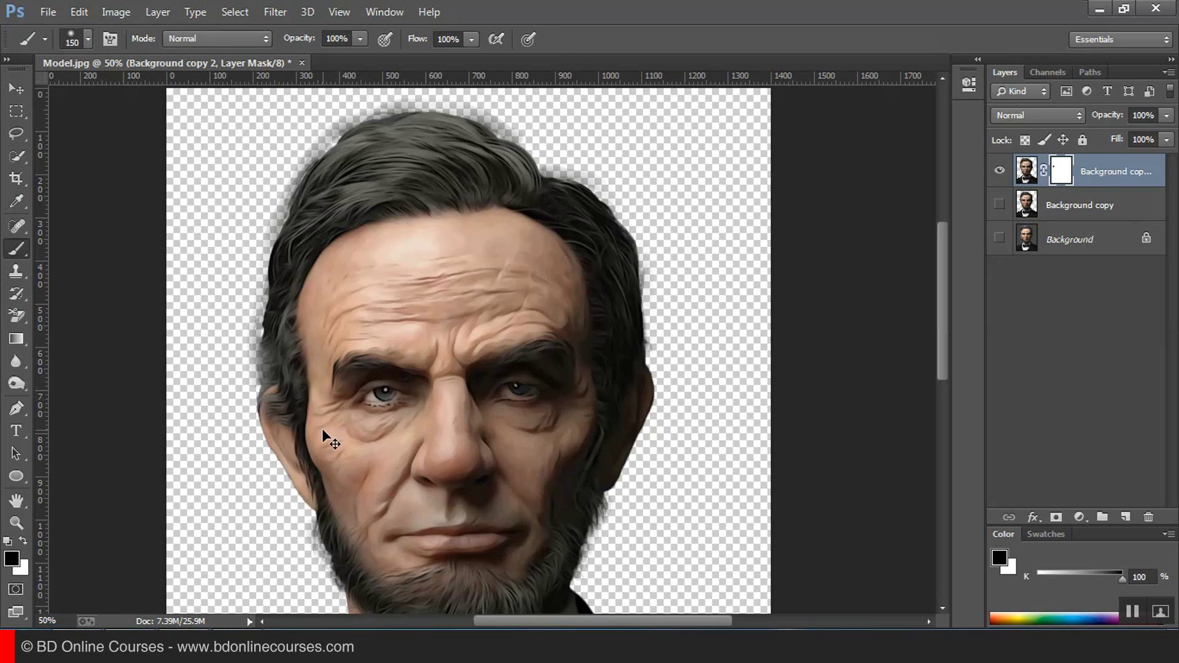
Step: Reduce the brush to 29 px and paint black on the mask along the outer hair outline to remove the blurred fringe
left_click(84, 39)
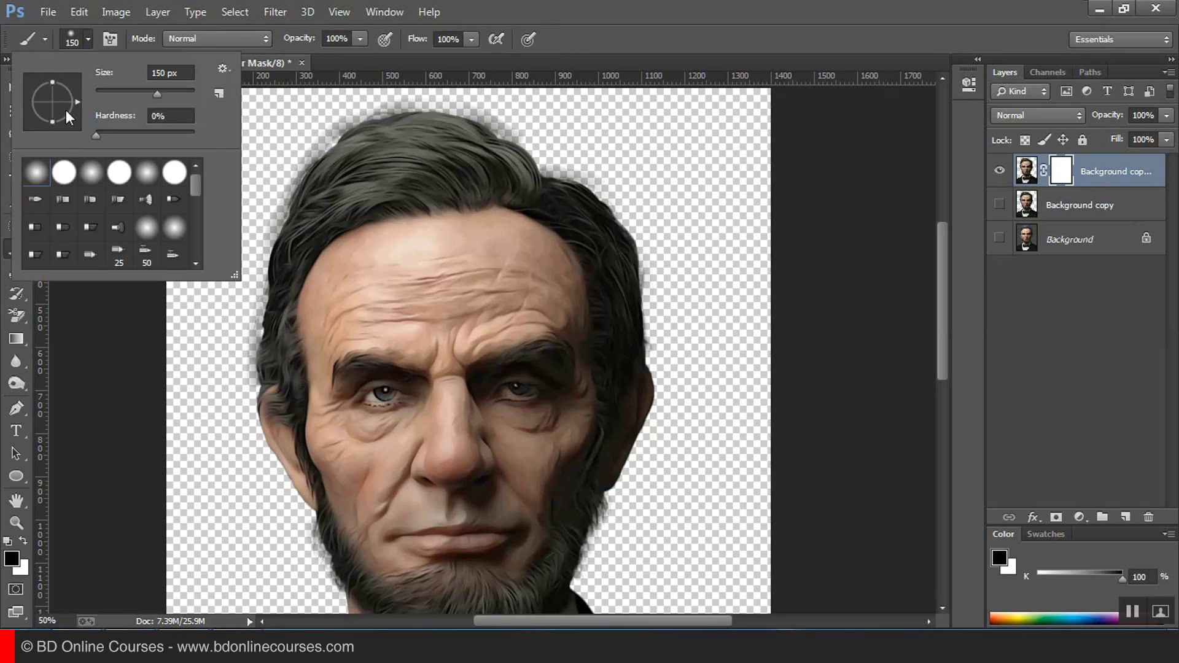
left_click(125, 91)
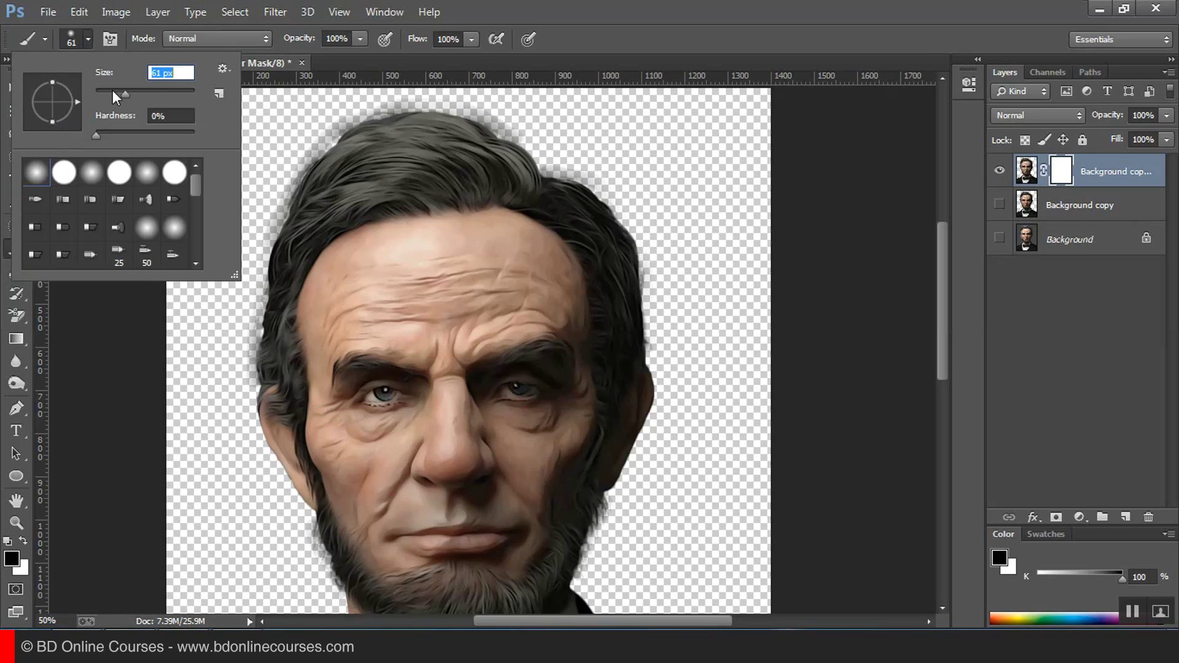
key("Return")
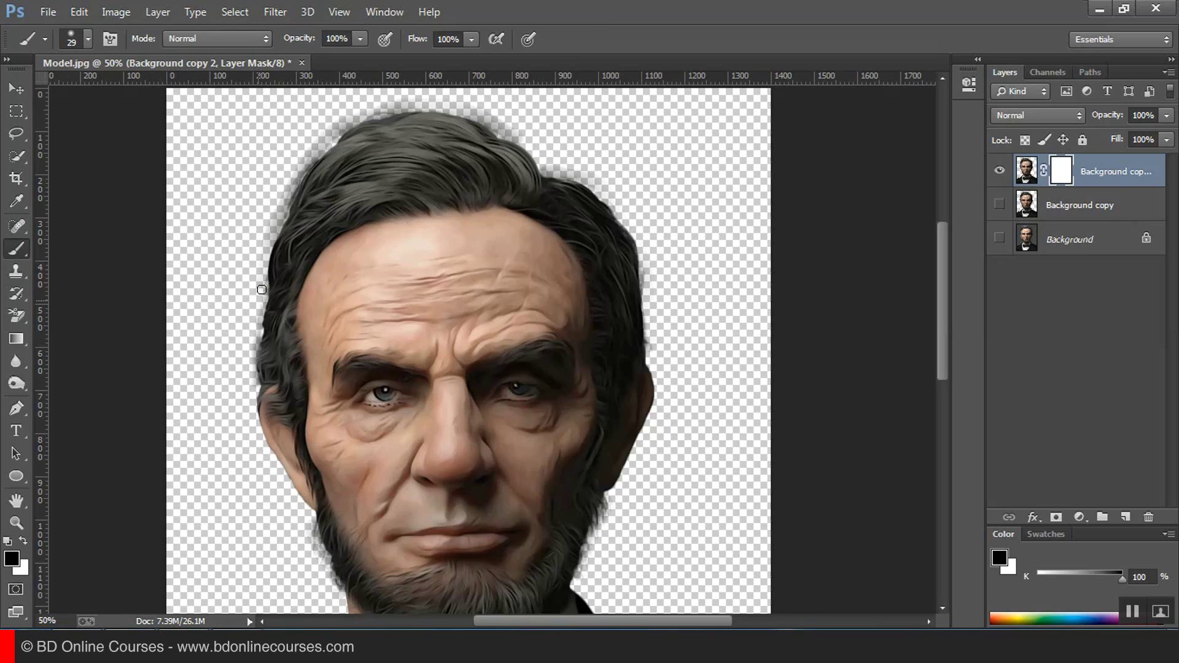
mouse_move(280, 214)
left_mouse_down()
mouse_move(333, 129)
mouse_move(374, 108)
mouse_move(449, 104)
mouse_move(512, 129)
mouse_move(623, 204)
mouse_move(647, 262)
left_mouse_up()
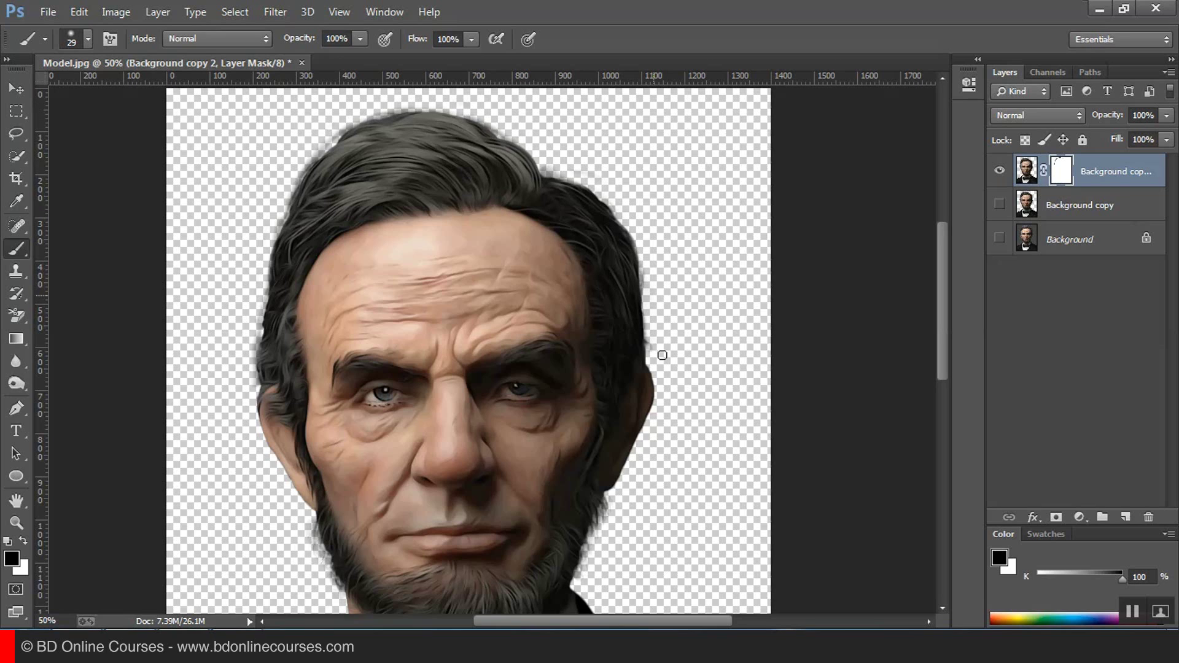
key("ctrl+0")
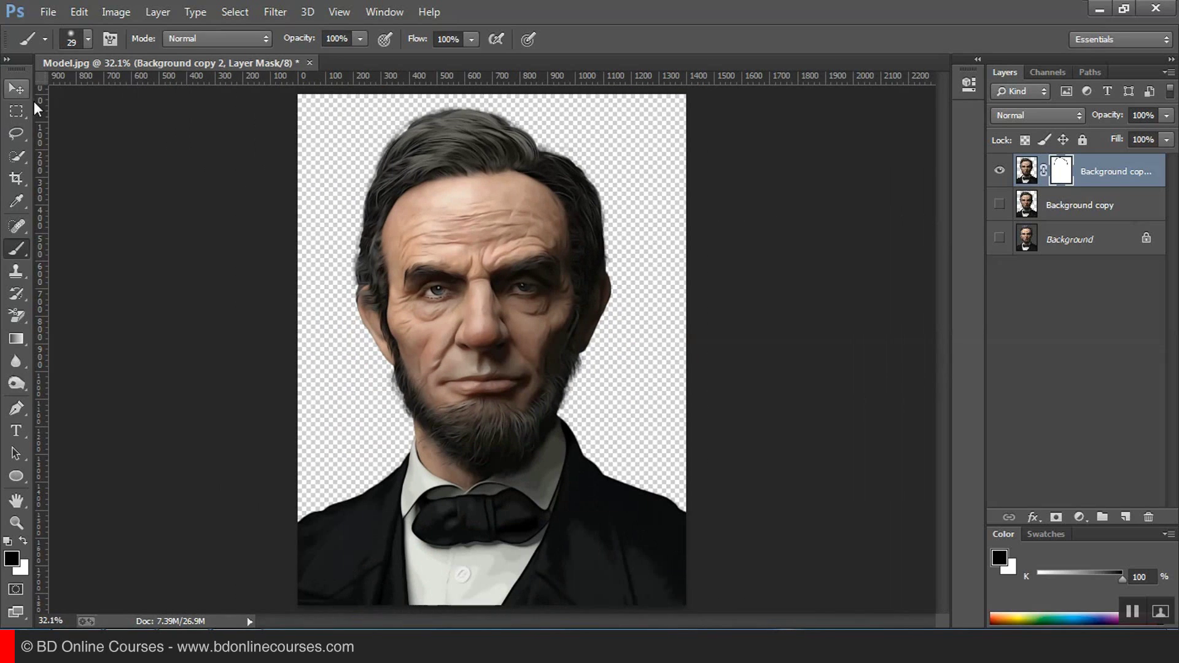
Step: Apply the layer mask to the Background copy 2 layer
left_click(16, 110)
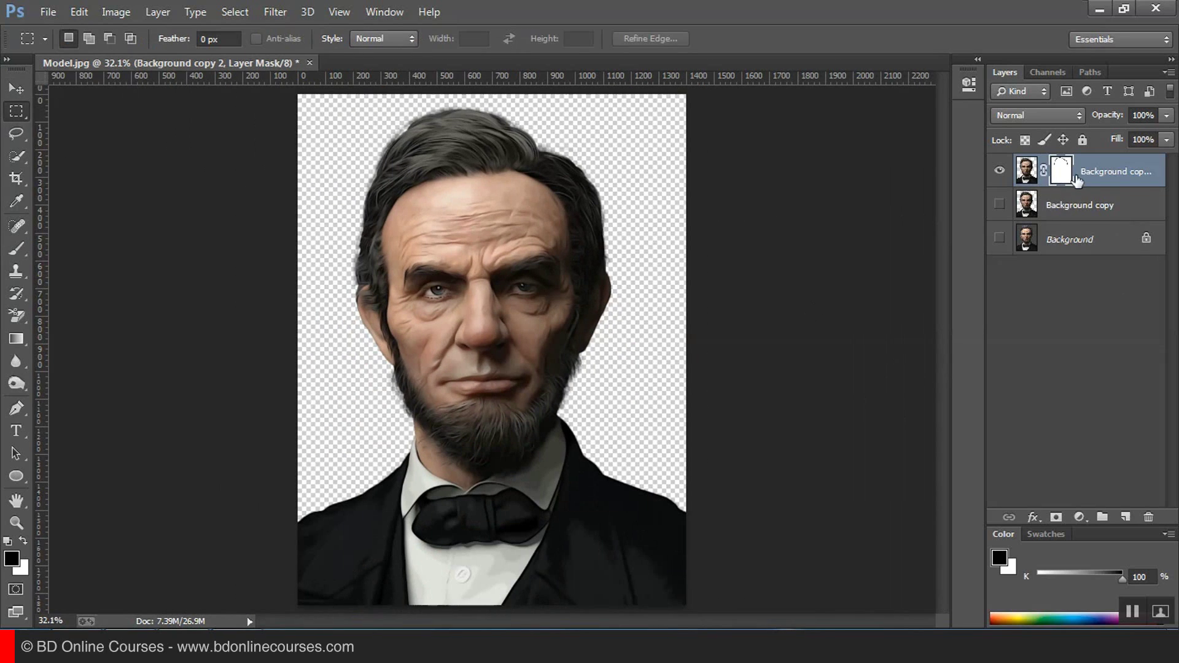
right_click(1071, 178)
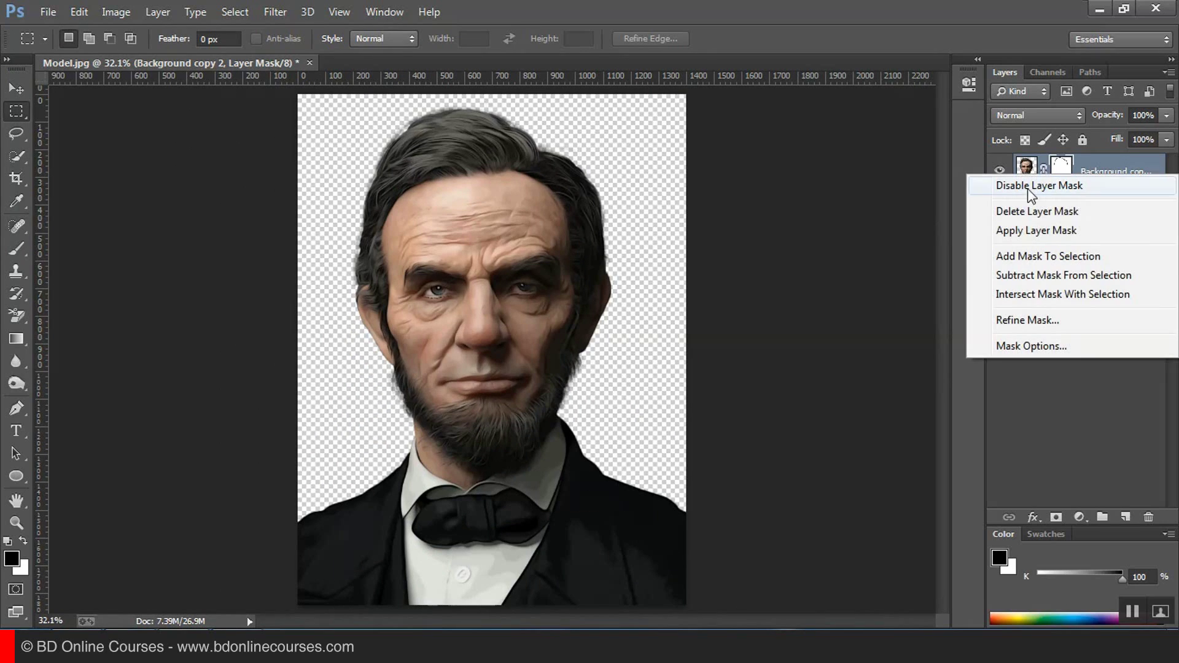
left_click(1026, 233)
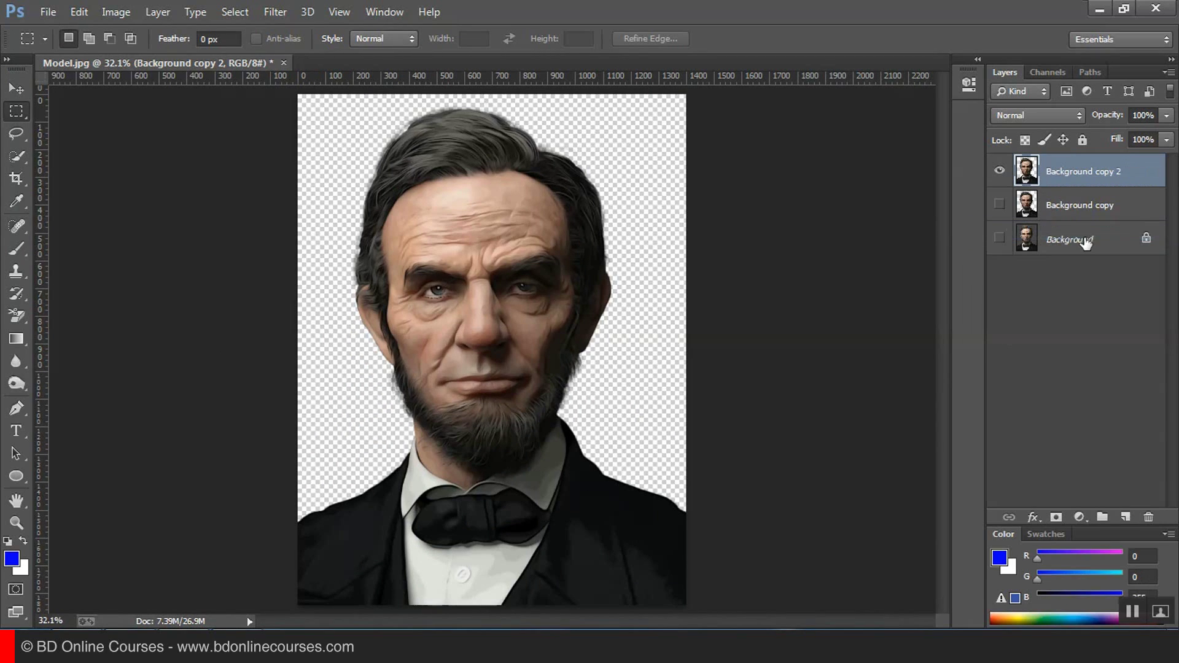
Step: Open the Camera Raw filter and brighten the shadowed side of the face and beard using an Adjustment Brush with Exposure +1.40
left_click(275, 11)
left_click(329, 114)
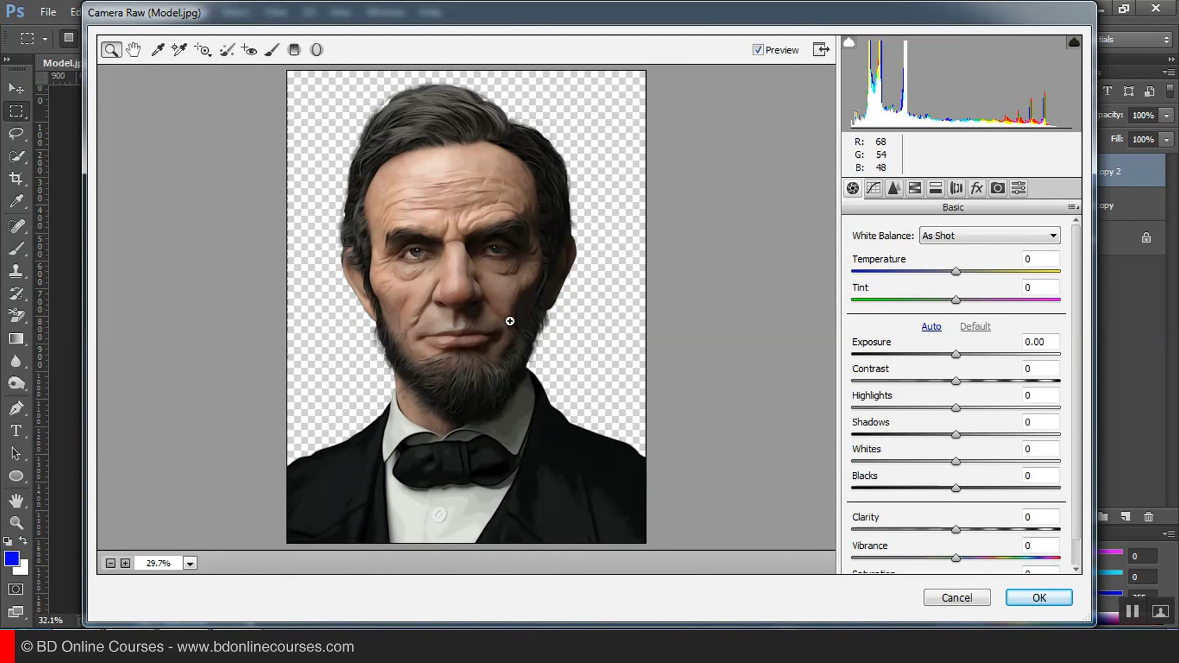
left_click(271, 53)
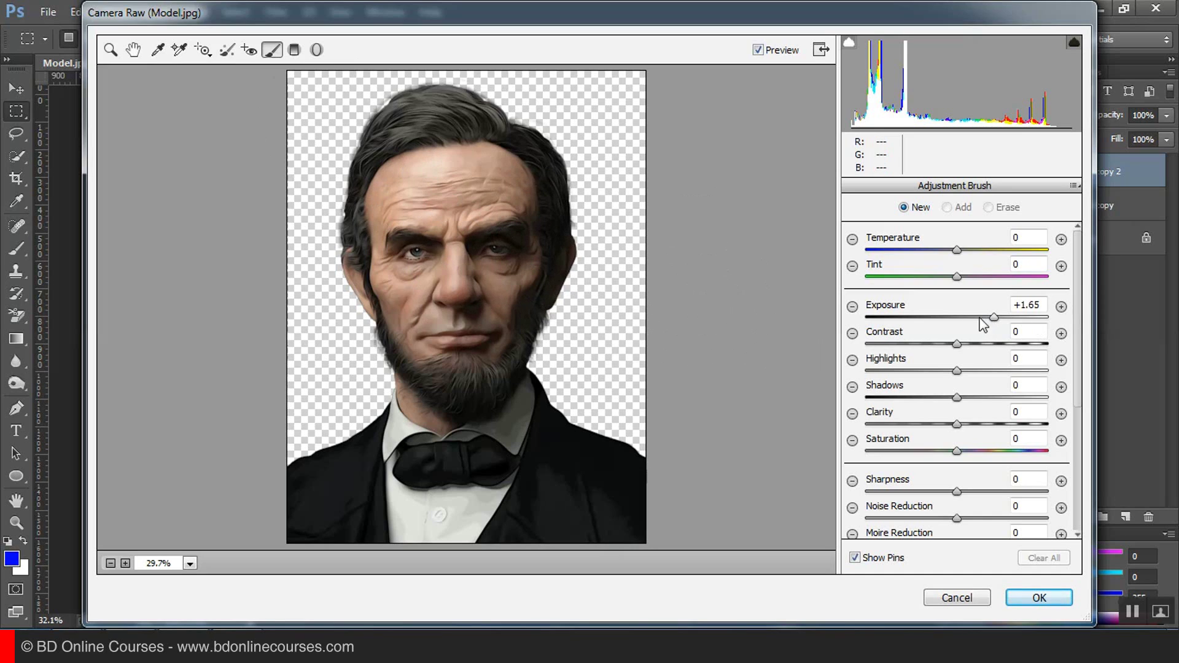
left_click_drag(976, 319, 985, 318)
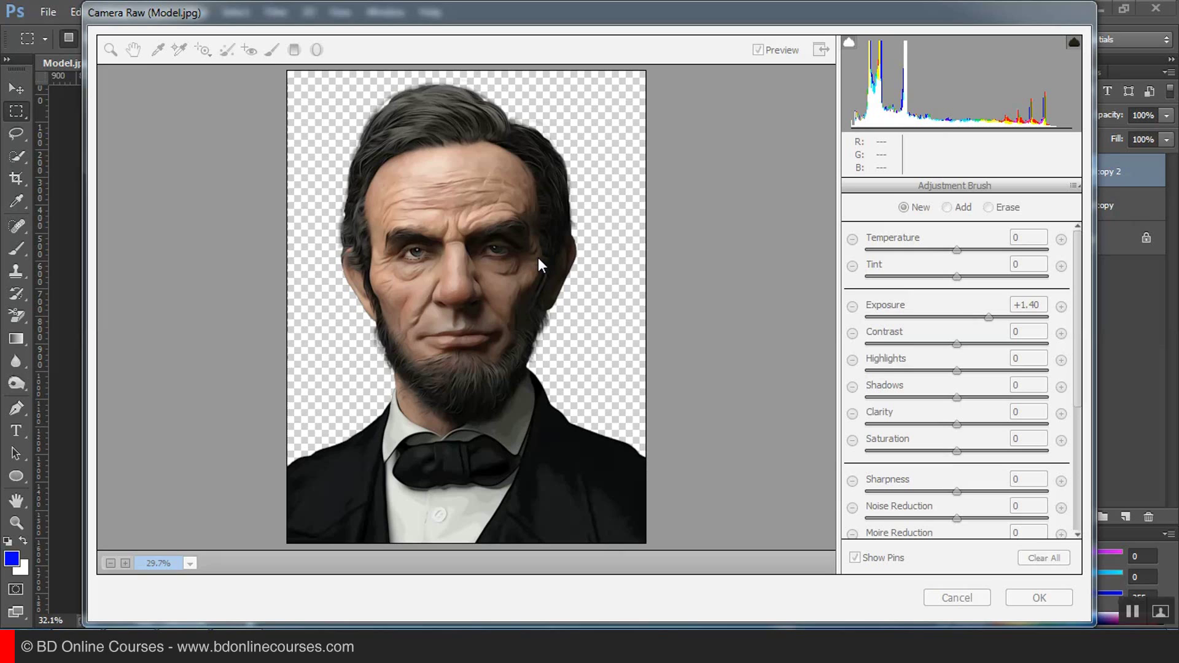
mouse_move(550, 245)
left_mouse_down()
mouse_move(572, 275)
mouse_move(544, 282)
mouse_move(590, 437)
mouse_move(636, 390)
mouse_move(574, 450)
mouse_move(530, 195)
mouse_move(515, 345)
left_mouse_up()
key("ctrl+z")
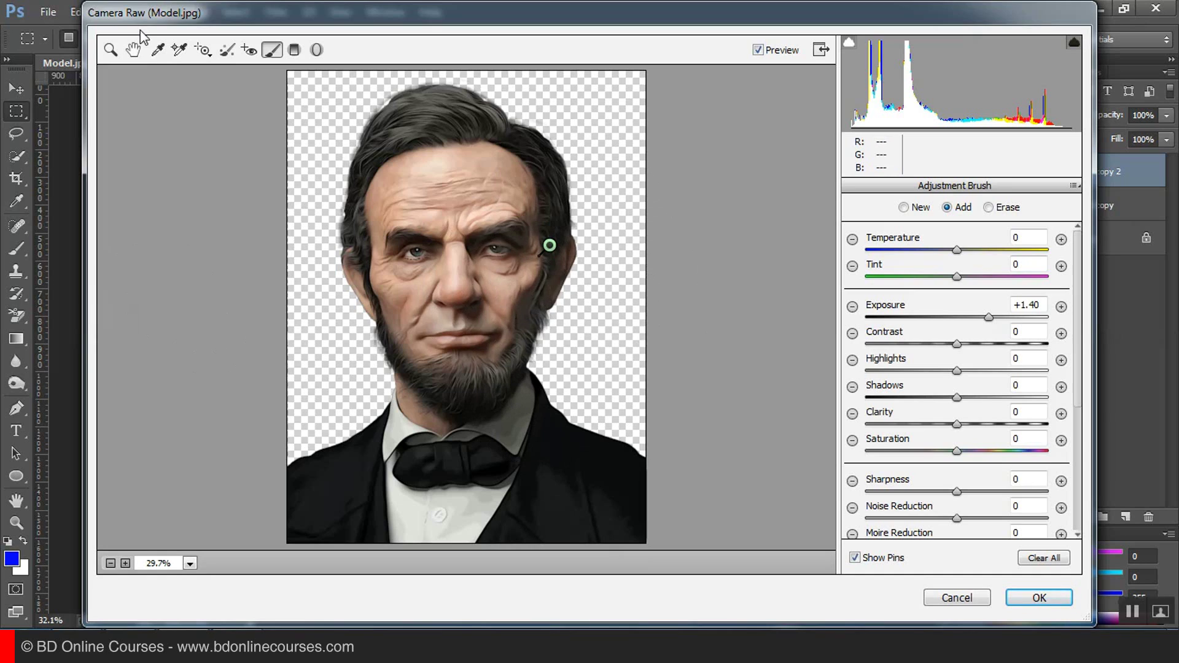
Step: Set the basic tone adjustments to Exposure +0.30, Contrast +24, Highlights +19, Shadows -27 and Whites +26
left_click(133, 50)
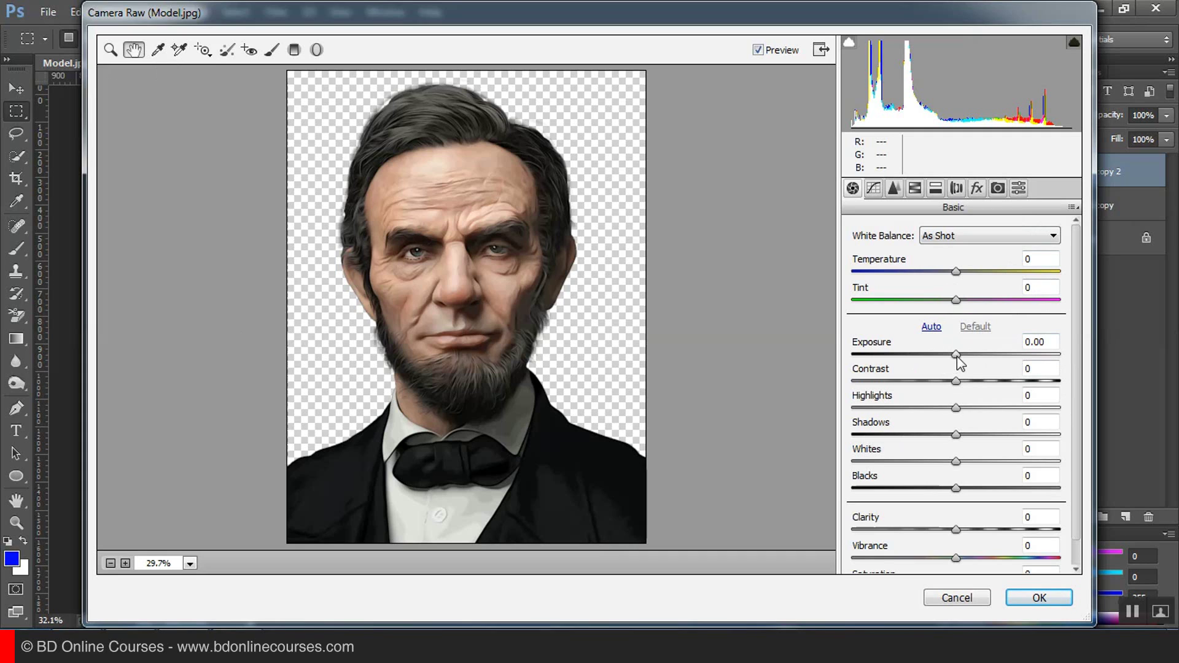
left_click_drag(956, 356, 981, 382)
scroll(970, 372, "down", 1)
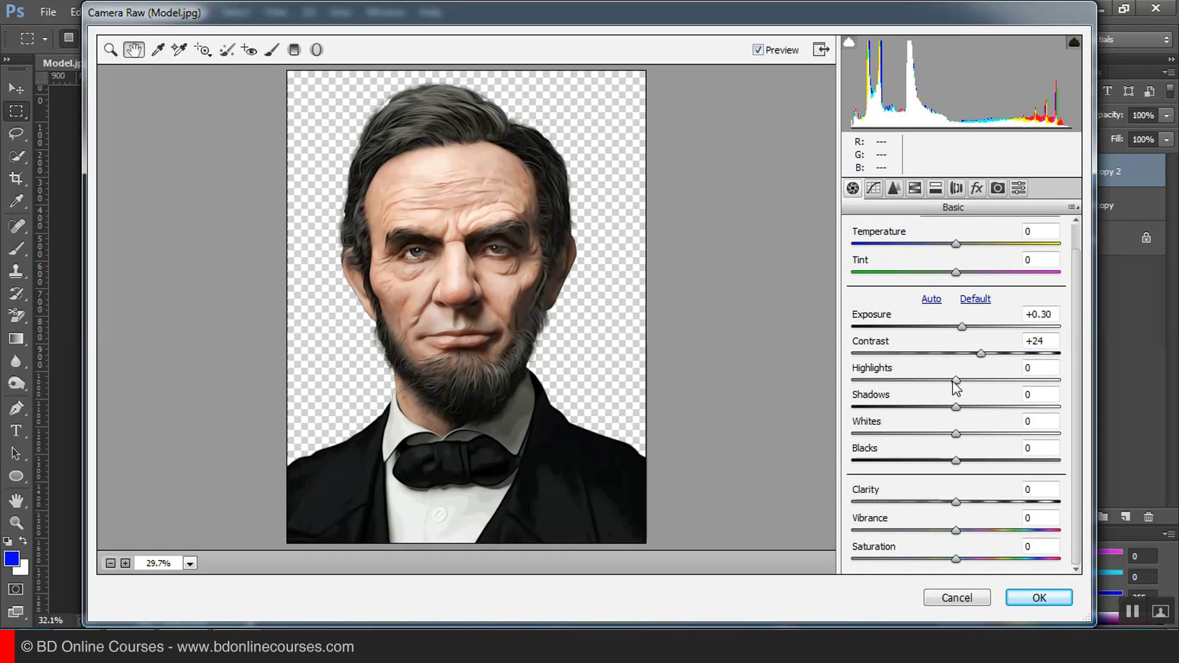
left_click_drag(957, 381, 984, 439)
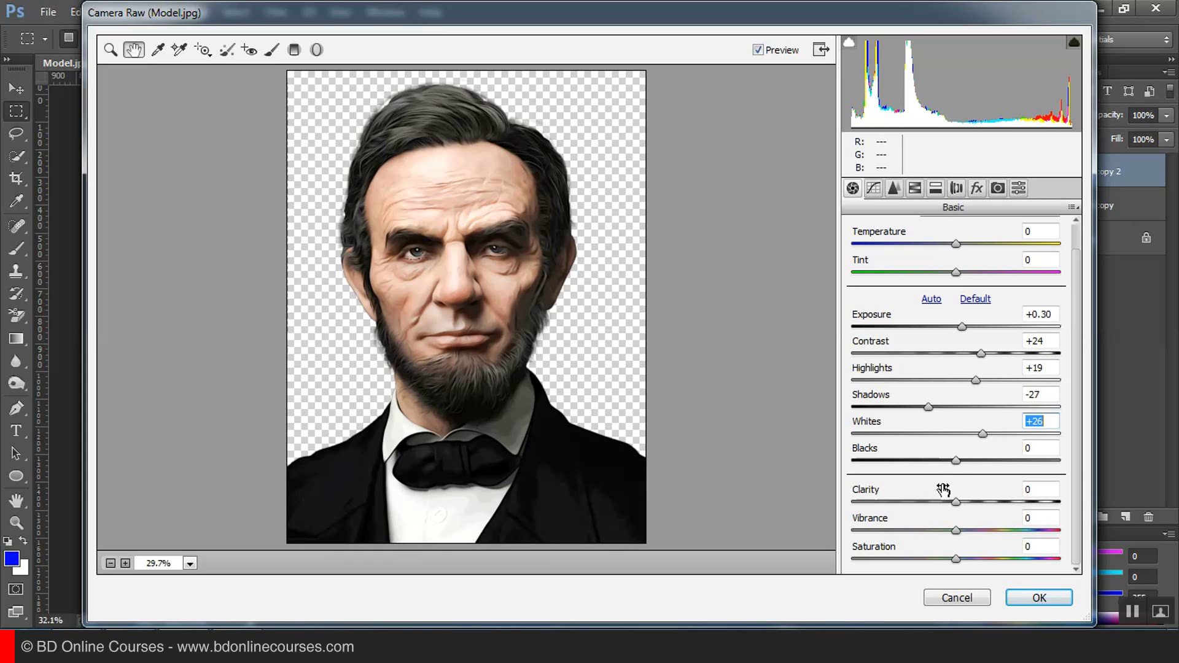
Step: Set Clarity to +26, Vibrance to +76 and Saturation to +2, and apply the Camera Raw adjustments
left_click_drag(959, 468, 1054, 537)
left_click(958, 505)
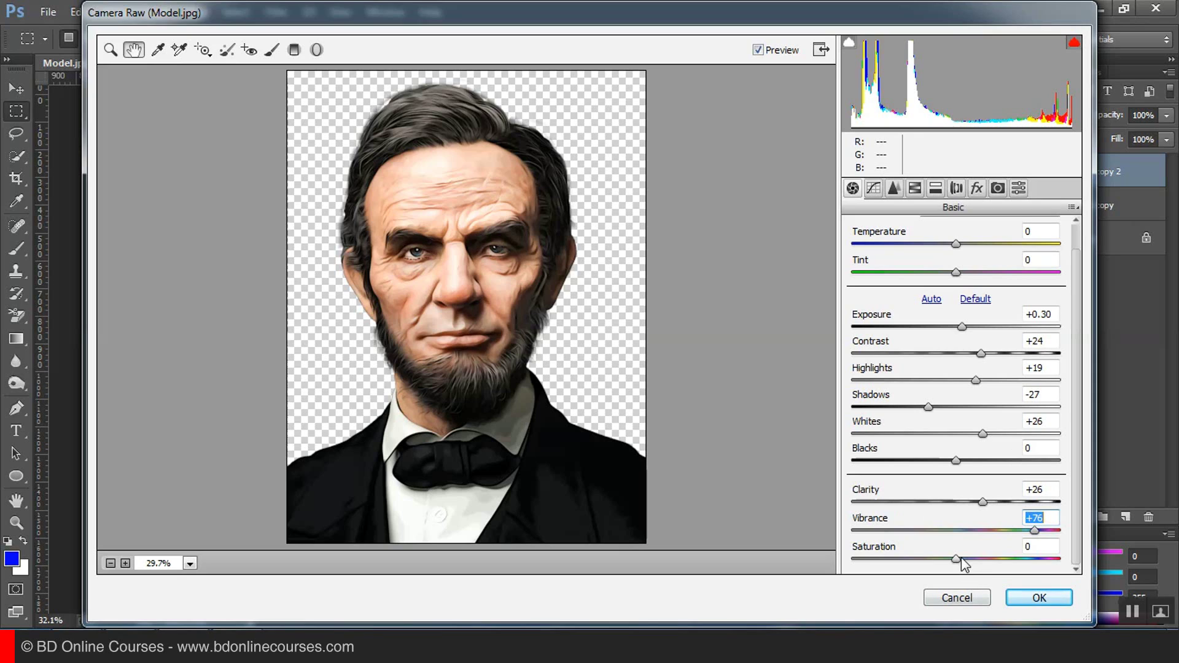
left_click_drag(960, 557, 962, 559)
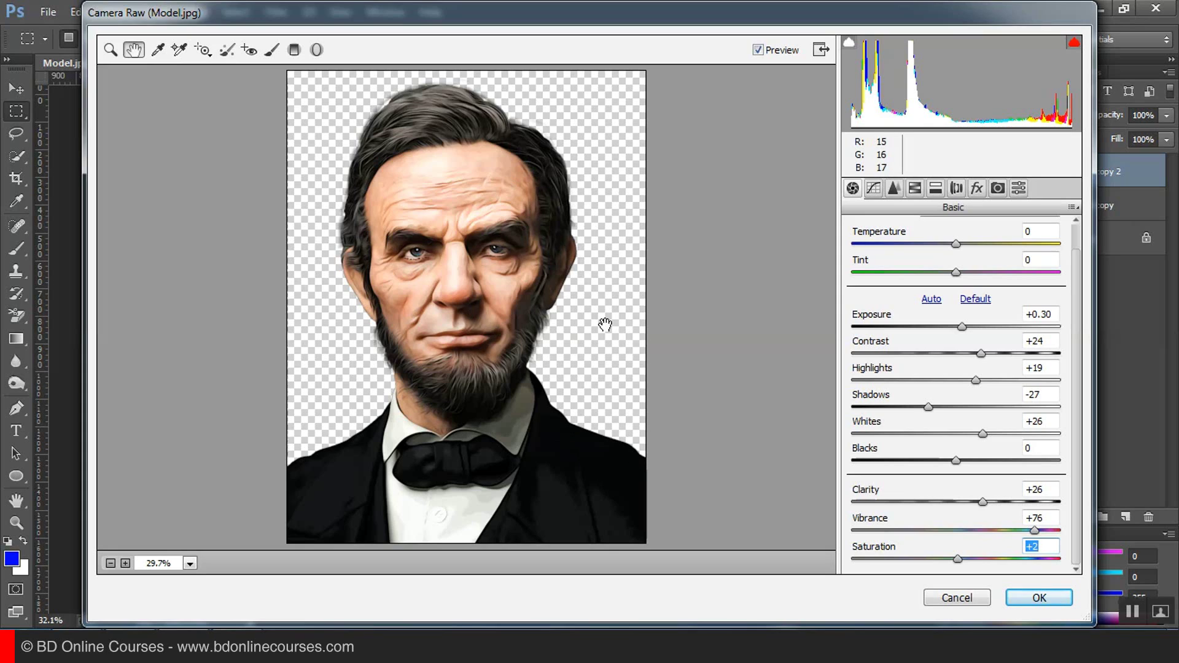
left_click(1038, 598)
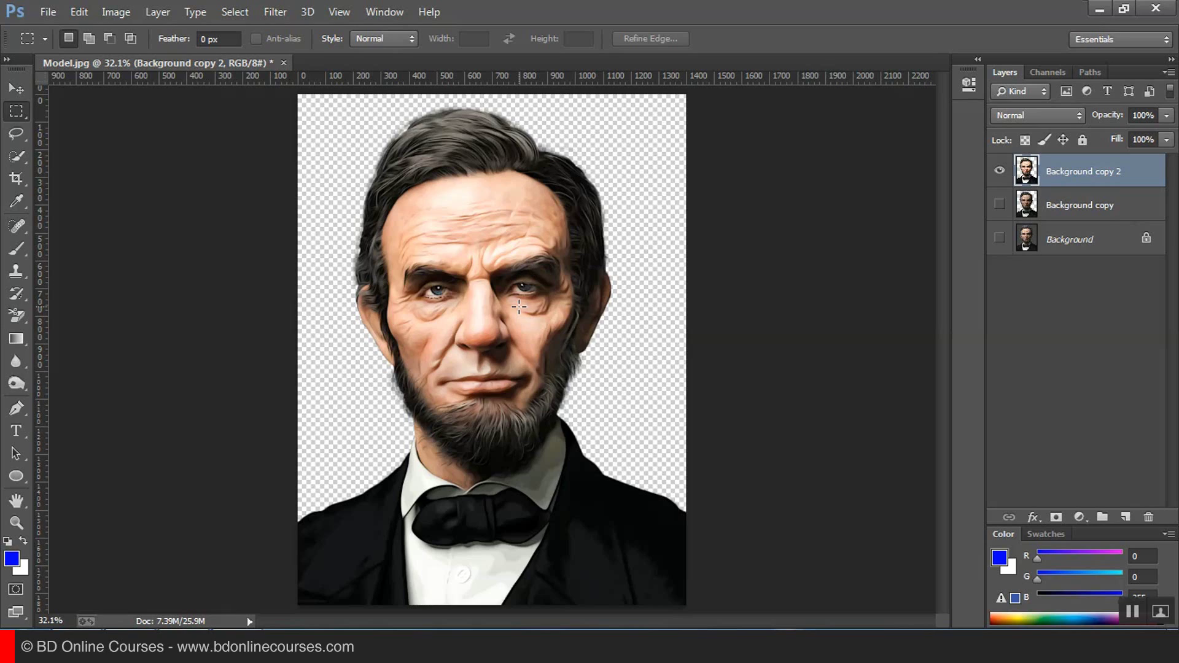
Step: Duplicate the Background copy 2 layer and open the Shadows/Highlights adjustment on the duplicate with all options shown
left_click_drag(1027, 195, 1125, 518)
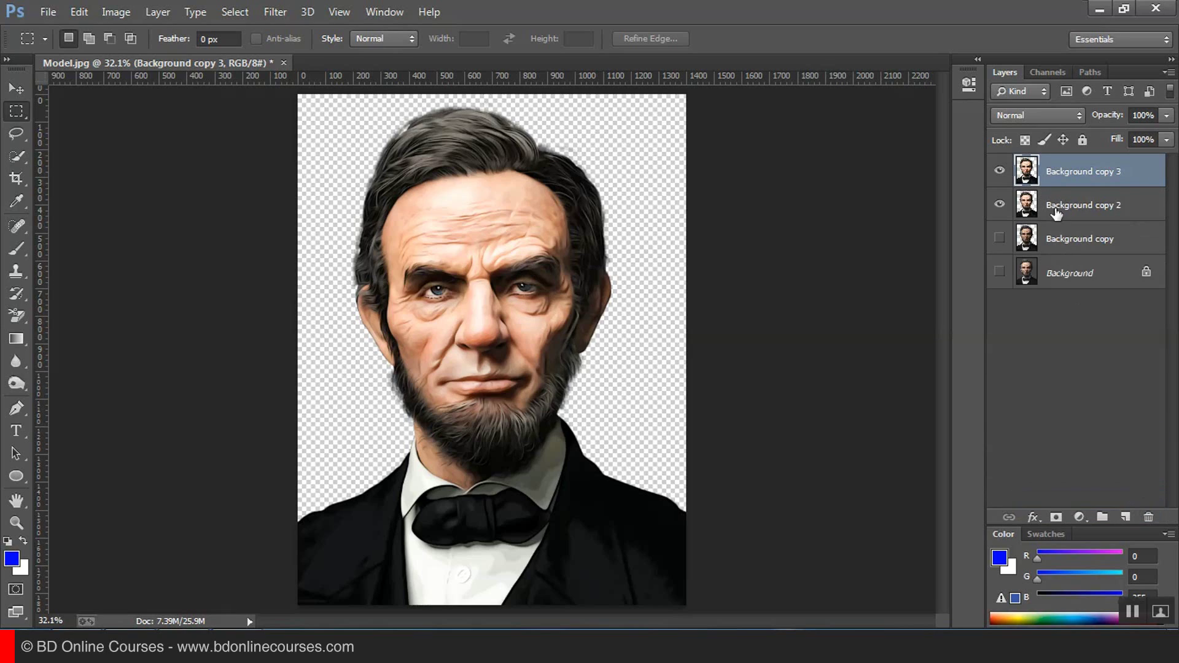
left_click(116, 11)
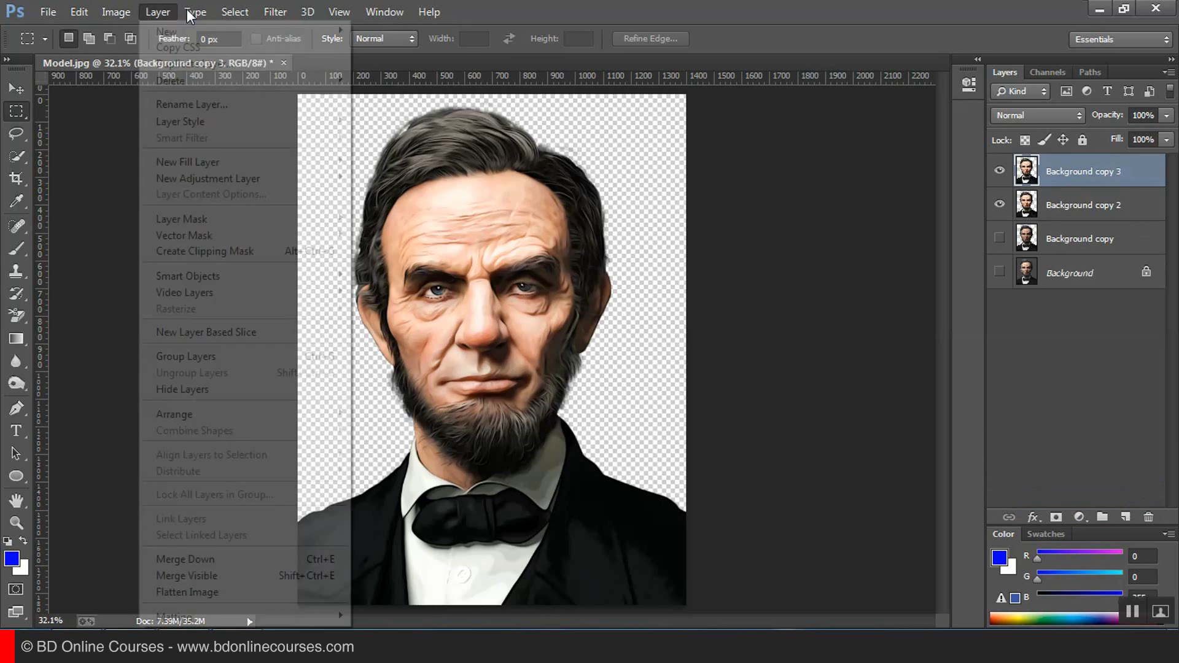
mouse_move(135, 56)
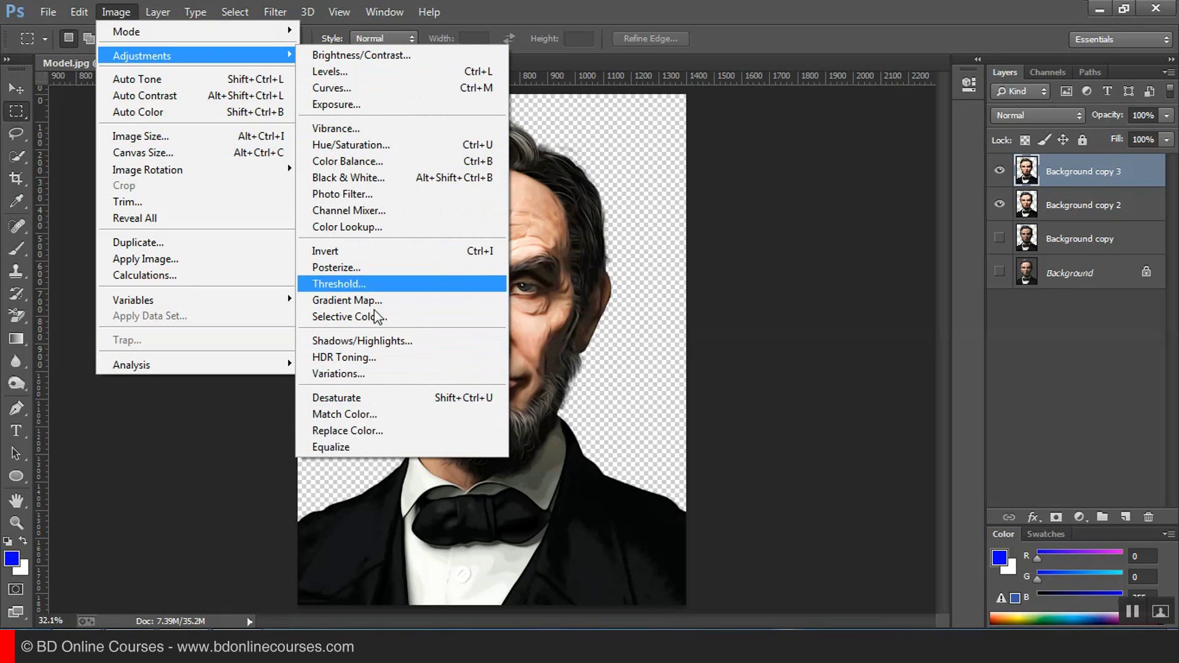
left_click(402, 342)
left_click_drag(805, 82, 882, 86)
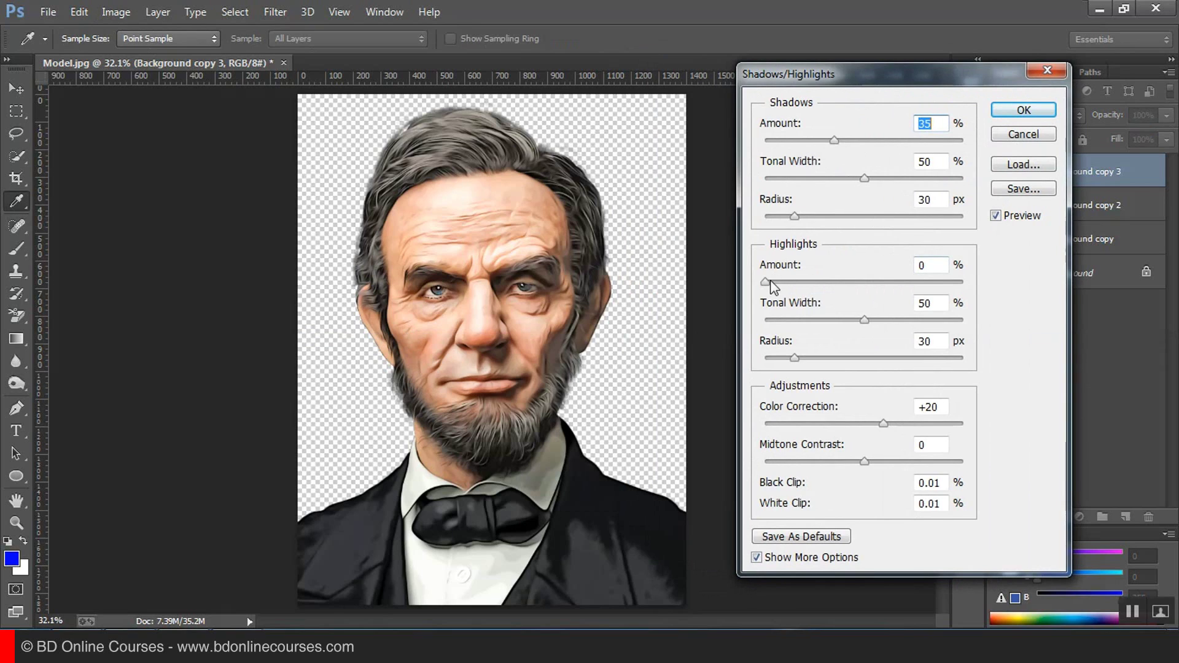
left_click(759, 556)
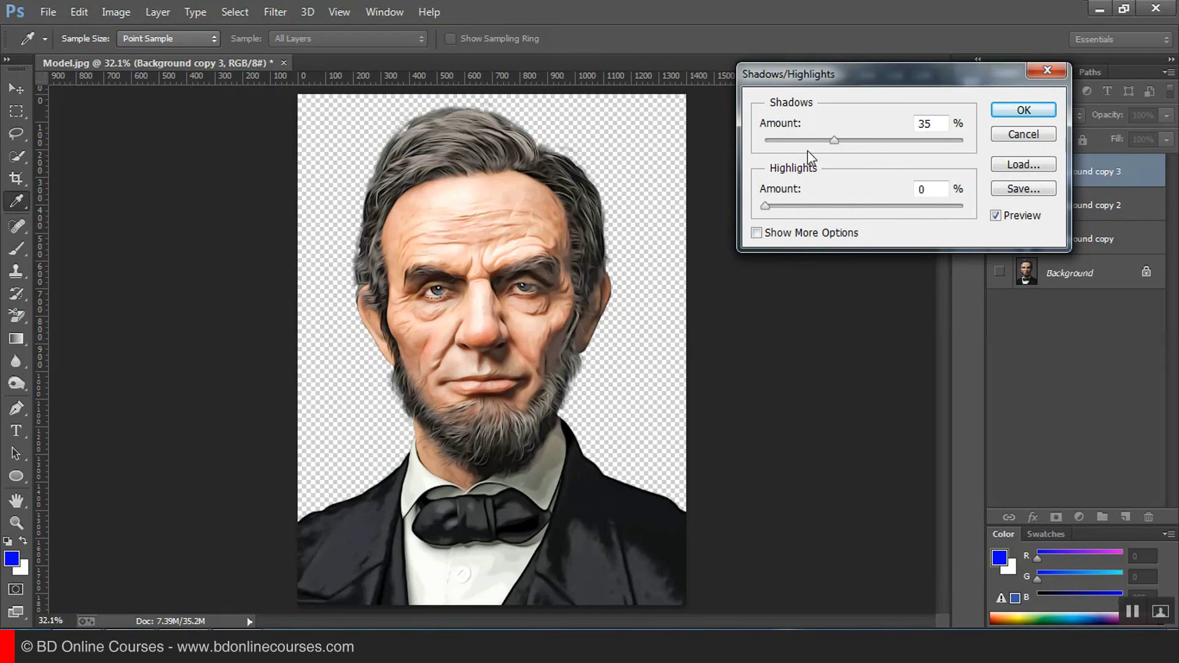
left_click(758, 234)
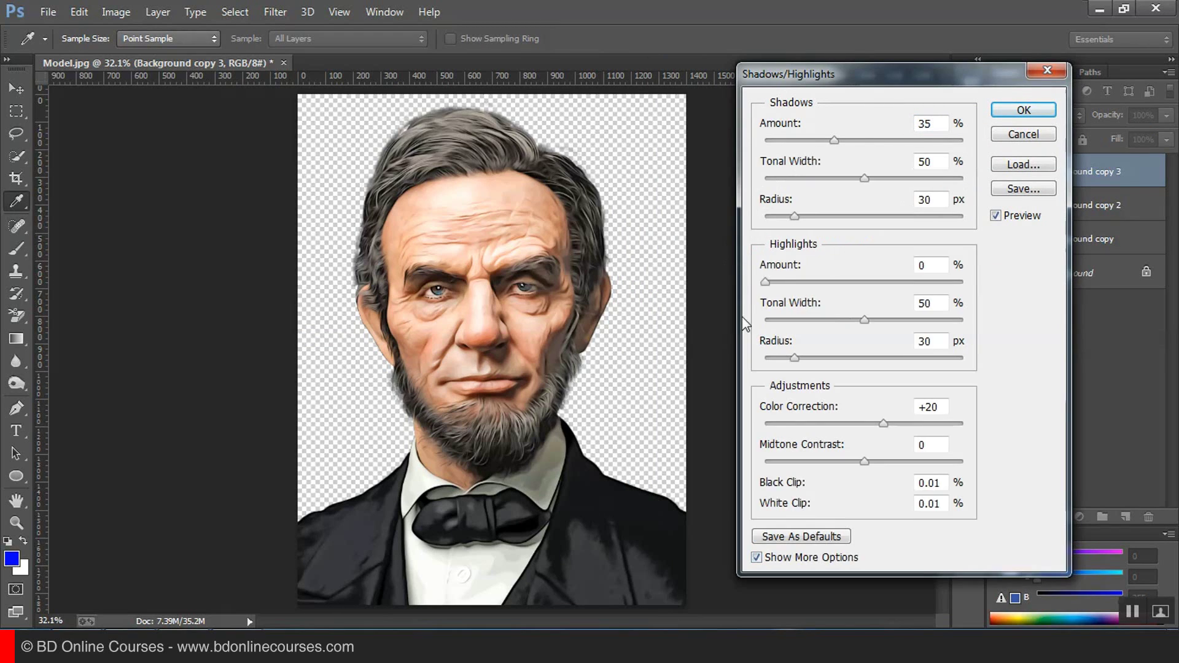
Step: Apply Shadows Amount 17%, Tonal Width 31%, Radius 20 px, Highlights Tonal Width 34%, Color Correction +60 and Midtone Contrast -37
left_click_drag(835, 148, 829, 183)
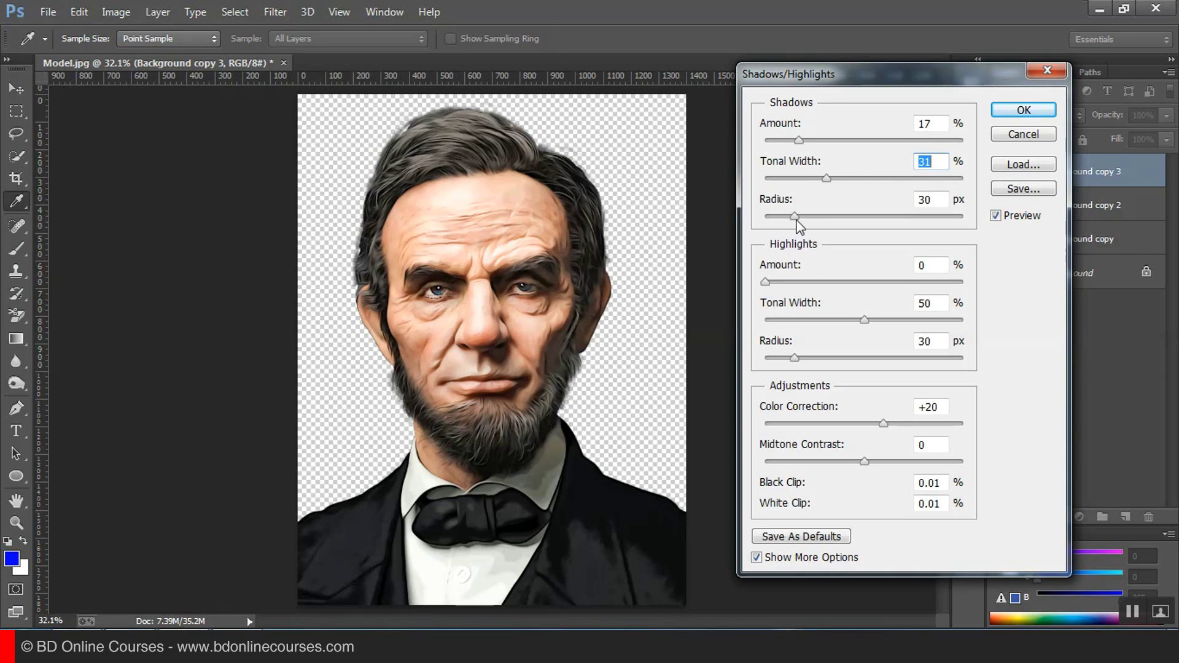
left_click_drag(795, 218, 784, 220)
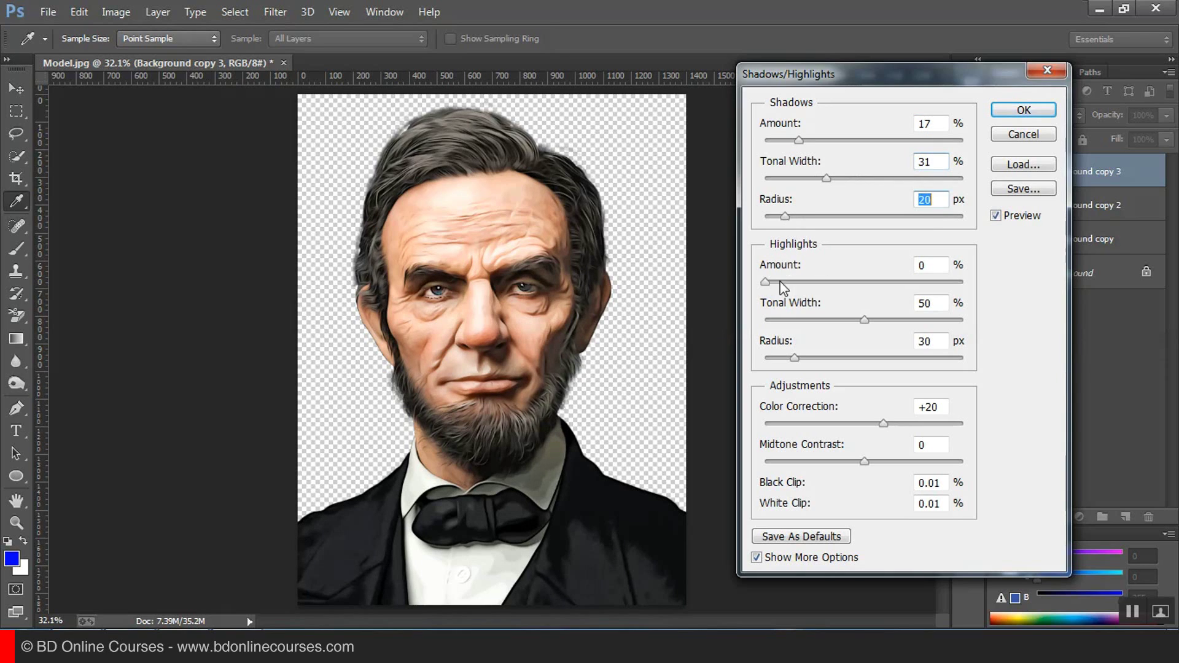
left_click_drag(862, 320, 833, 320)
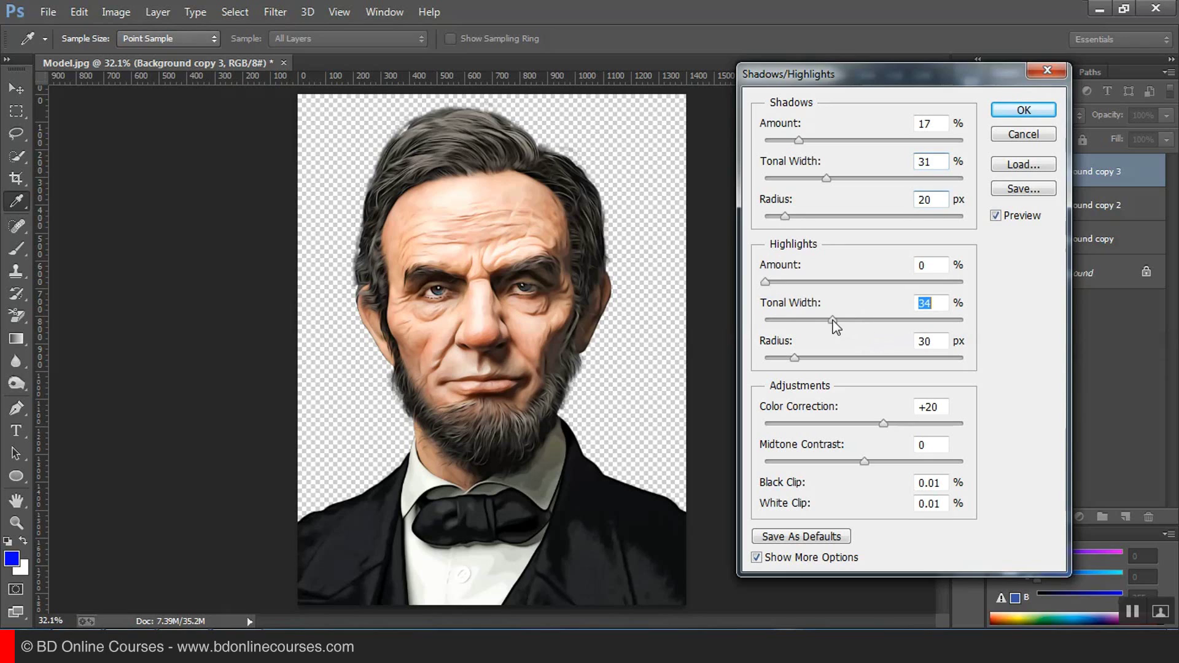
left_click_drag(893, 425, 923, 430)
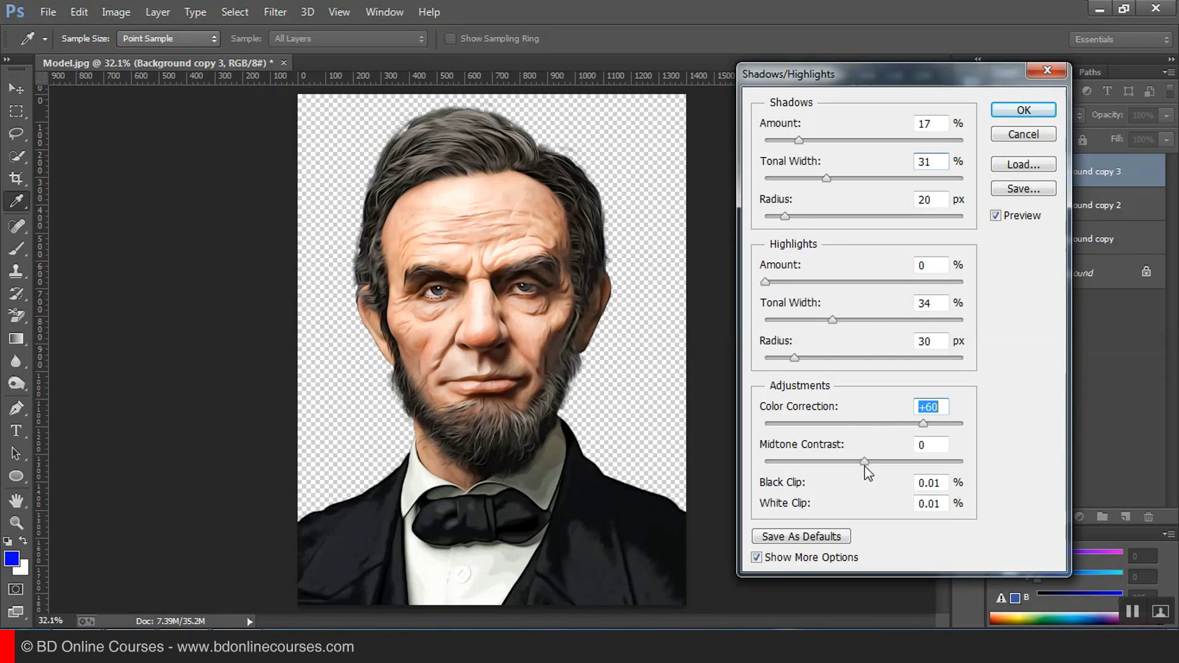
left_click_drag(864, 462, 827, 469)
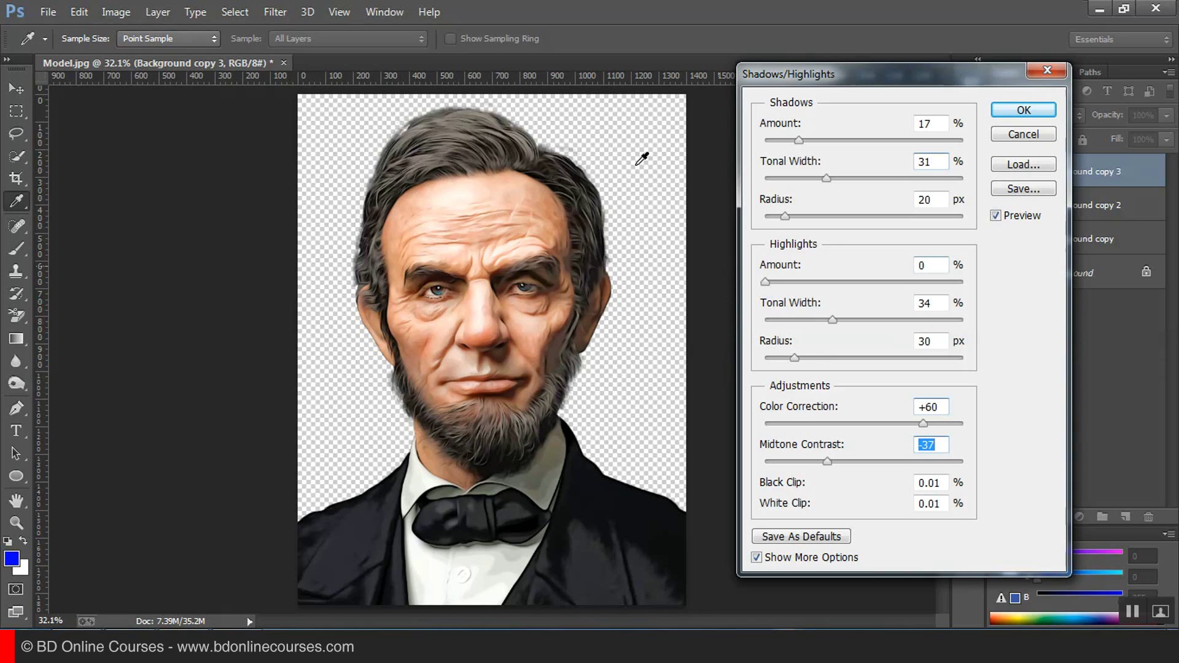
left_click(1024, 111)
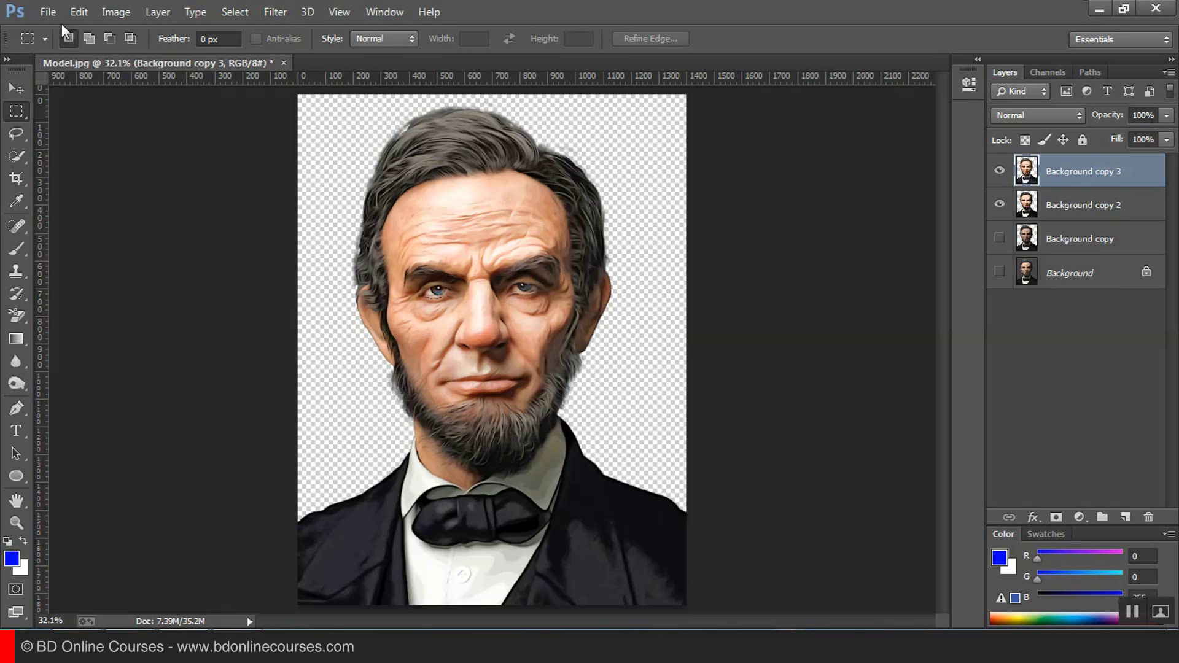
Step: Open Background.jpg, select and copy the entire watercolor image, and close that file
left_click(48, 12)
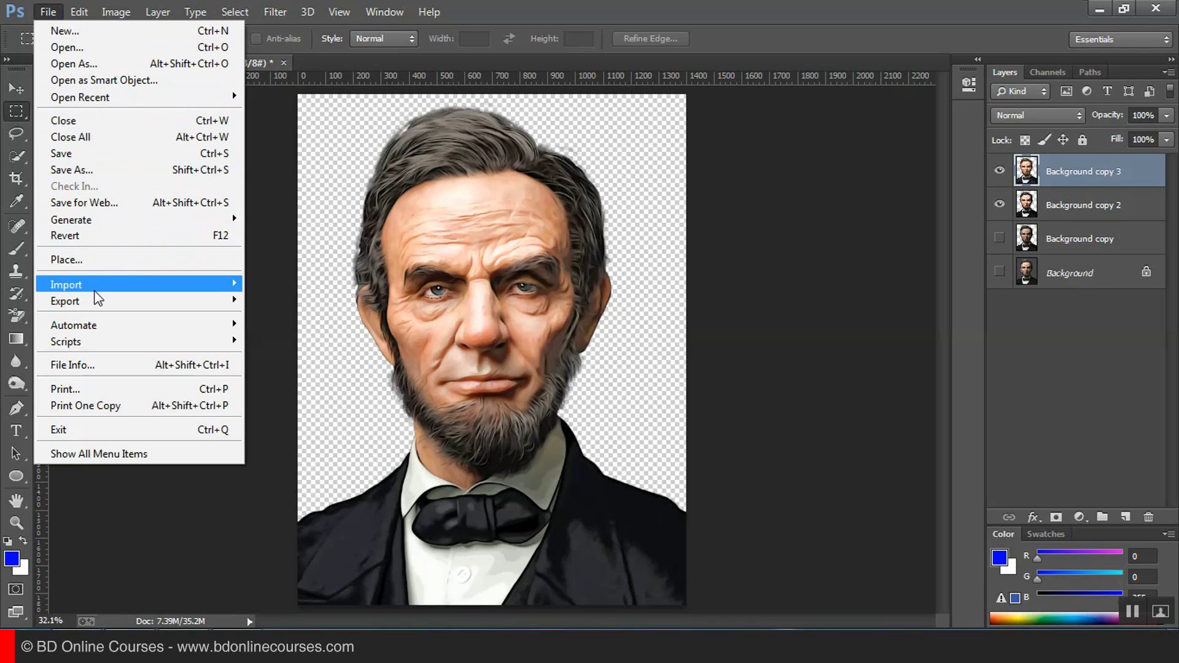
left_click(96, 47)
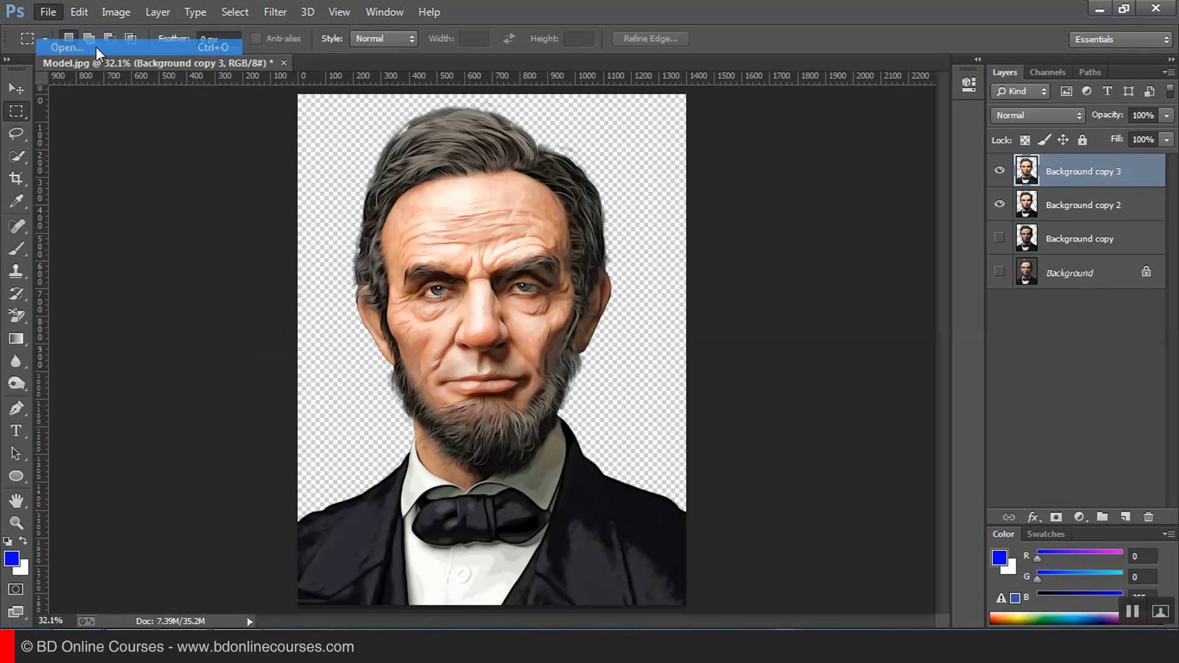
double_click(340, 150)
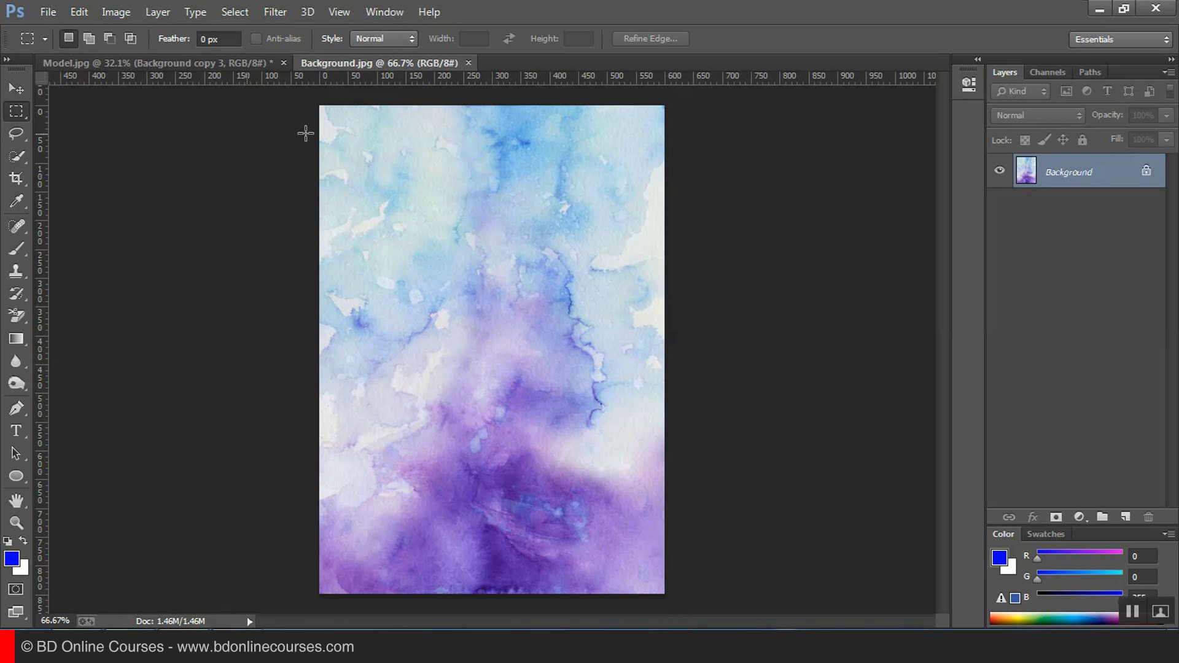
left_click_drag(319, 110, 725, 605)
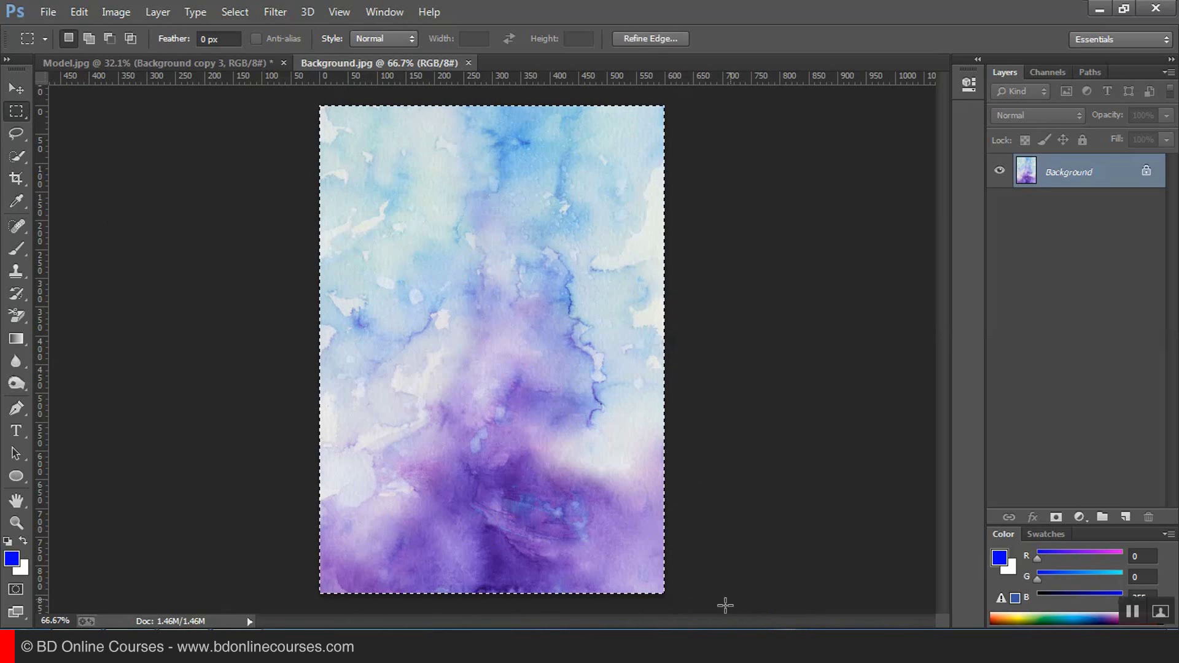
left_click(77, 12)
left_click(335, 110)
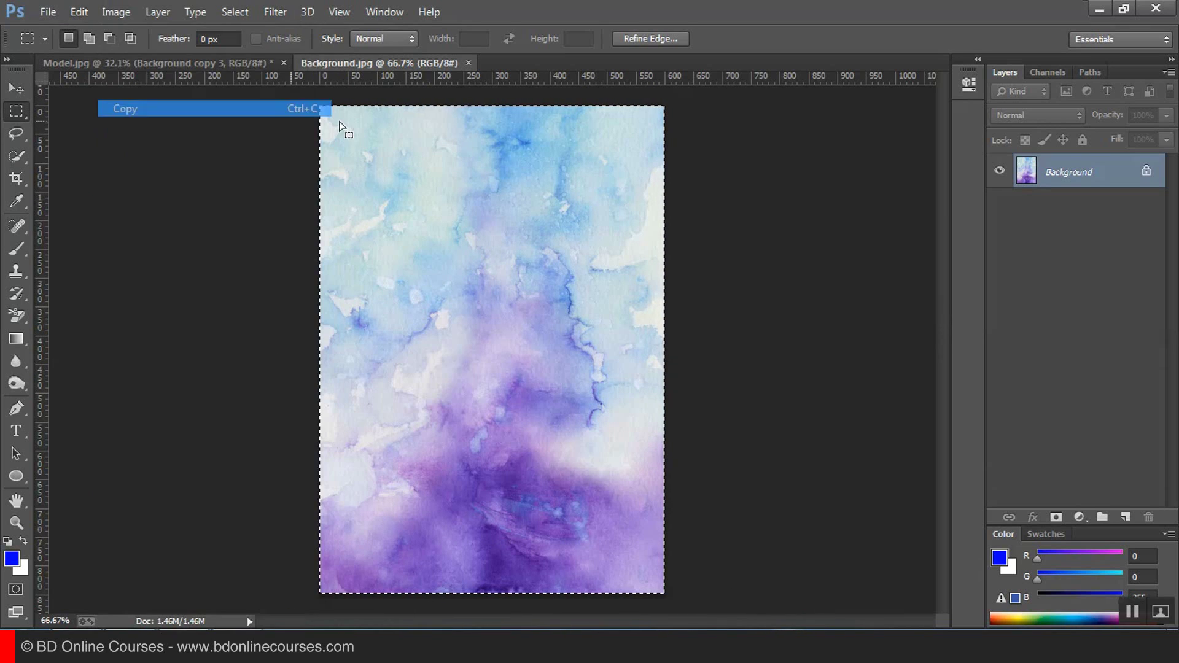
left_click(468, 63)
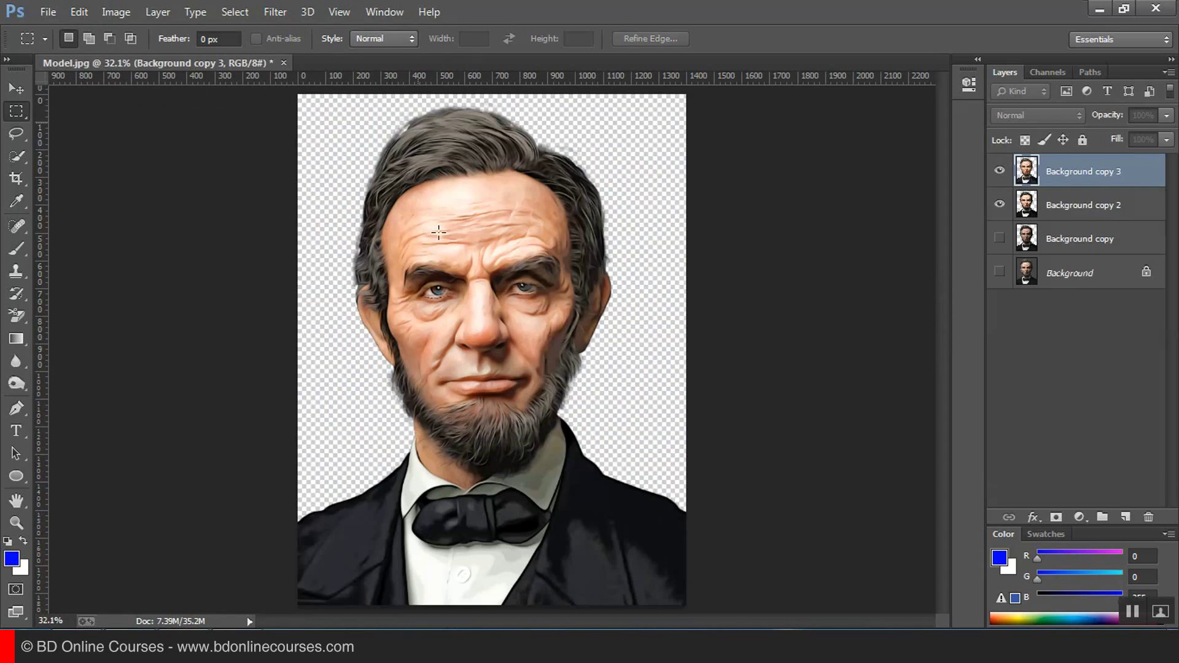
Step: Merge the Background copy 3 layer down into Background copy 2
left_click(1089, 212)
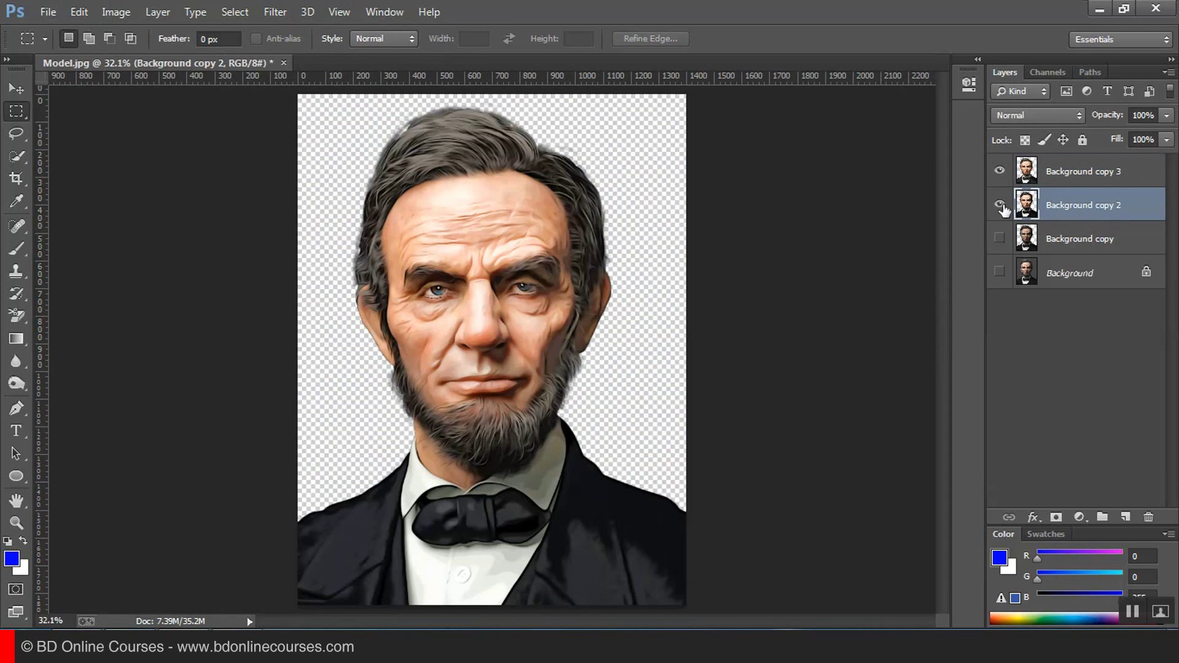
left_click(1081, 177)
left_click(1169, 73)
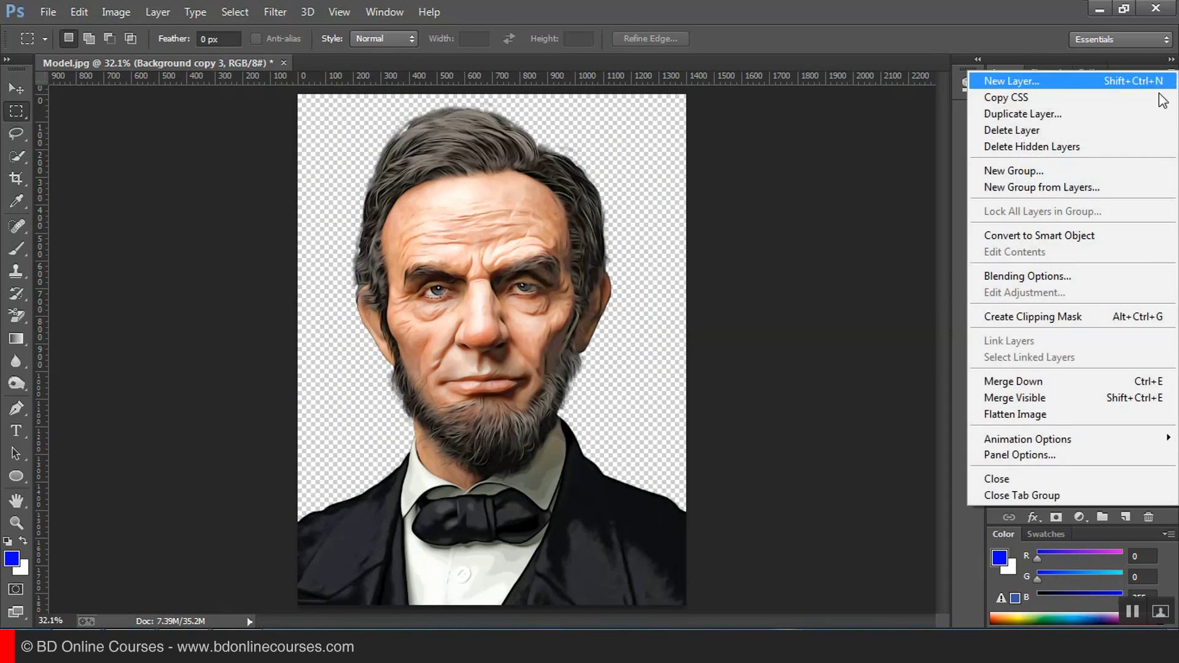
left_click(1018, 381)
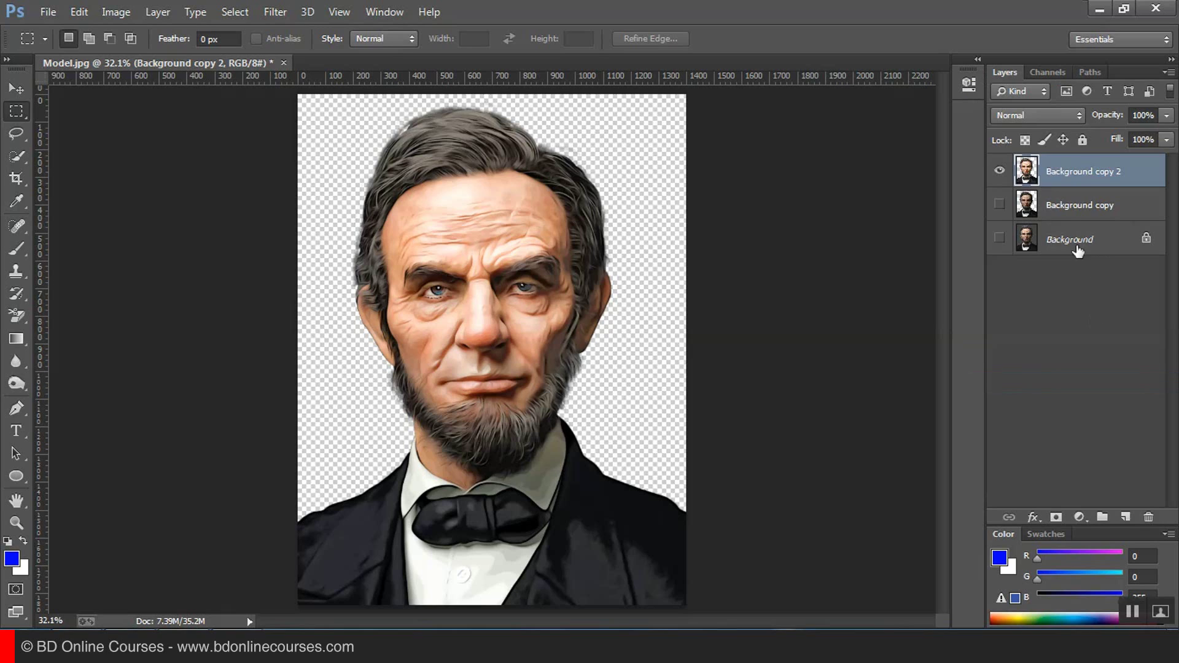
Step: Paste the copied watercolor image directly above the Background copy layer
left_click(1062, 209)
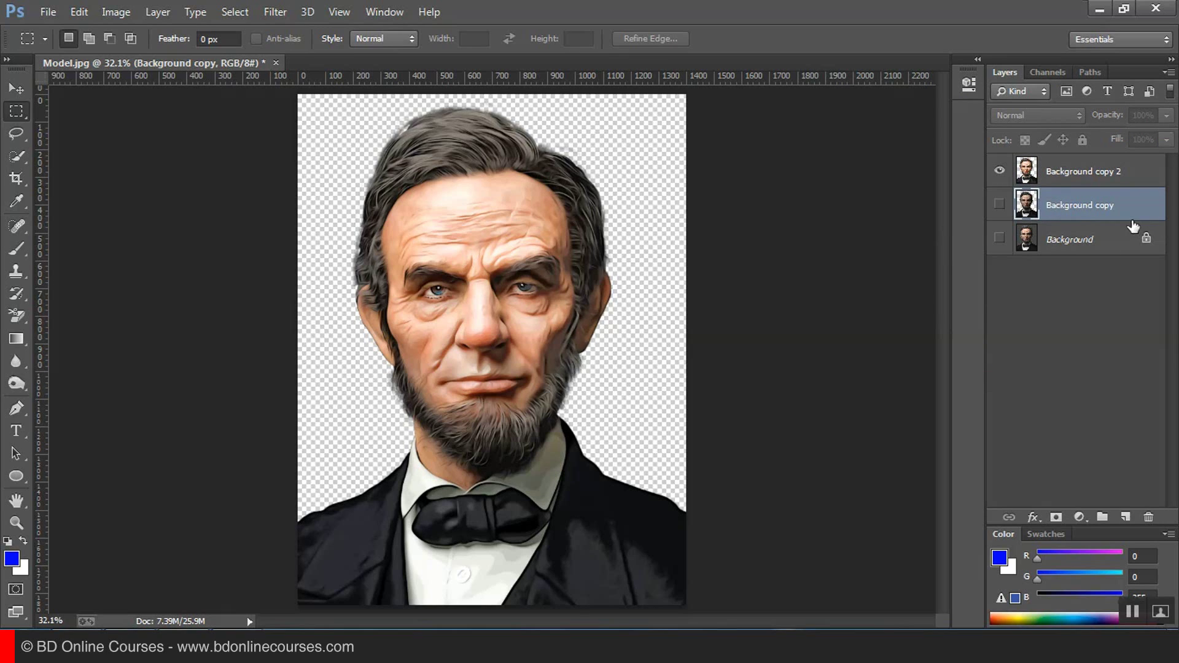
left_click(80, 13)
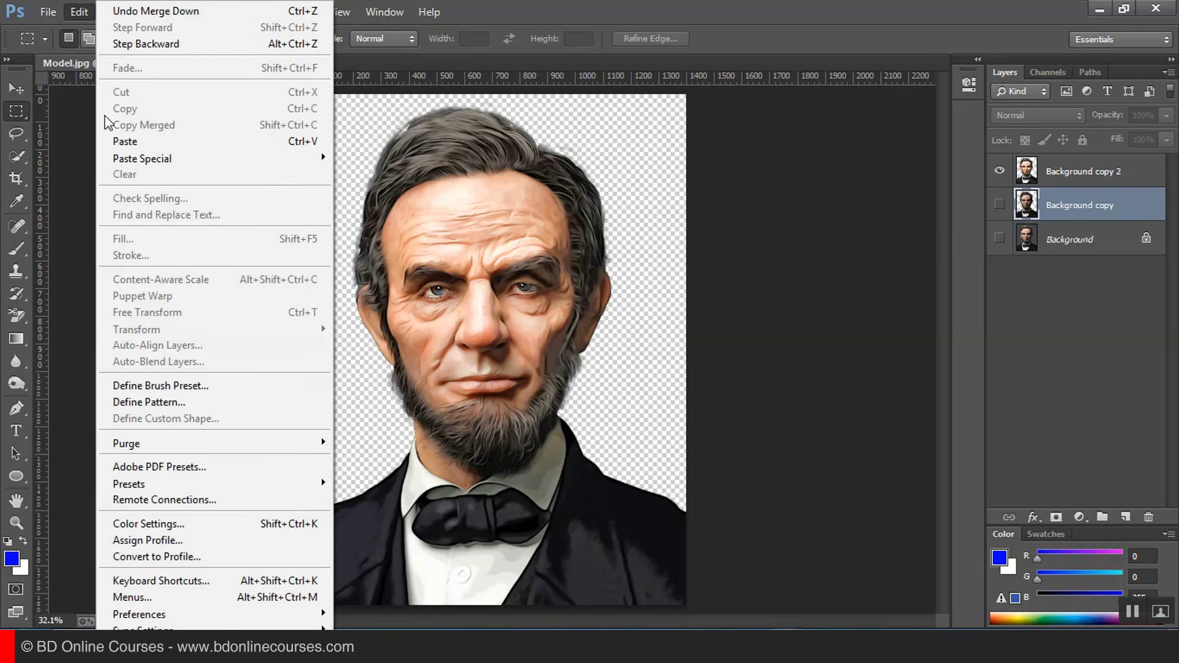
left_click(171, 147)
Step: Free-transform the pasted watercolor, scaling it from its center to about 256% so it covers the whole canvas behind the portrait
right_click(540, 268)
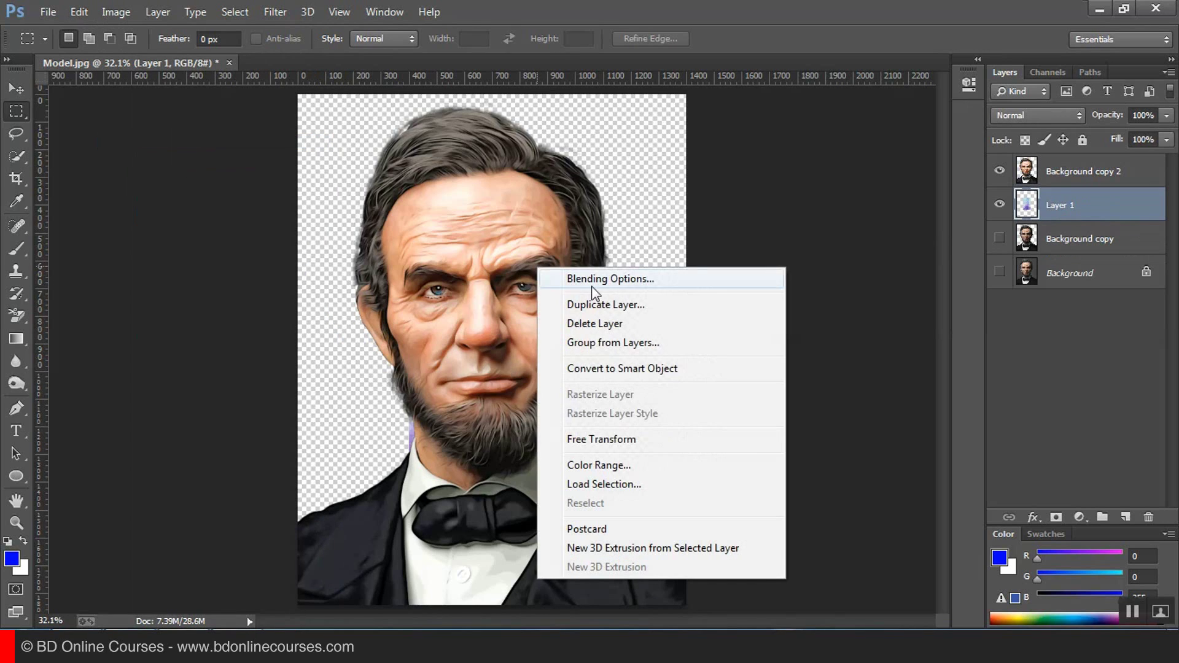
left_click(602, 440)
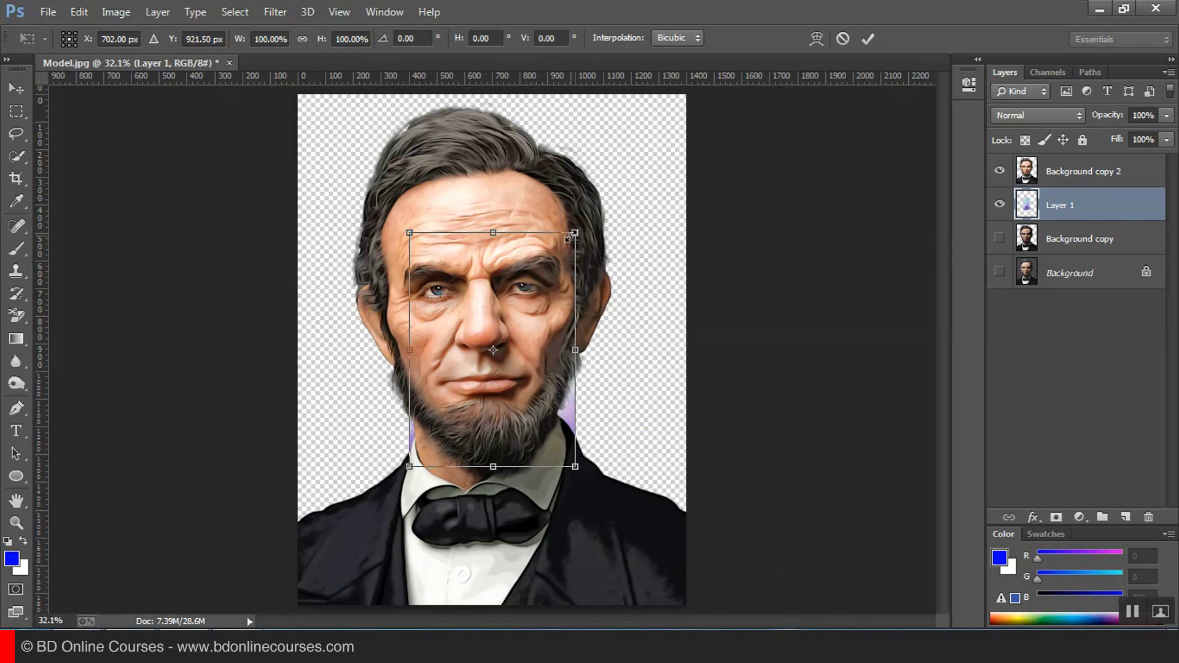
left_click_drag(569, 237, 736, 80)
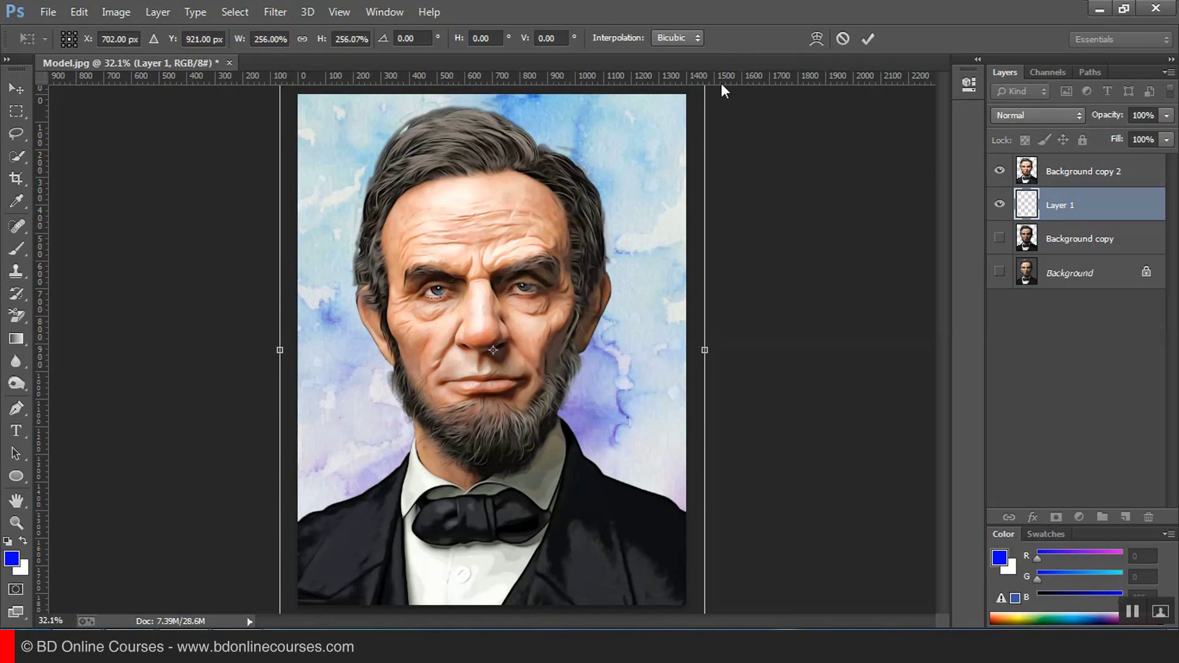
left_click(870, 39)
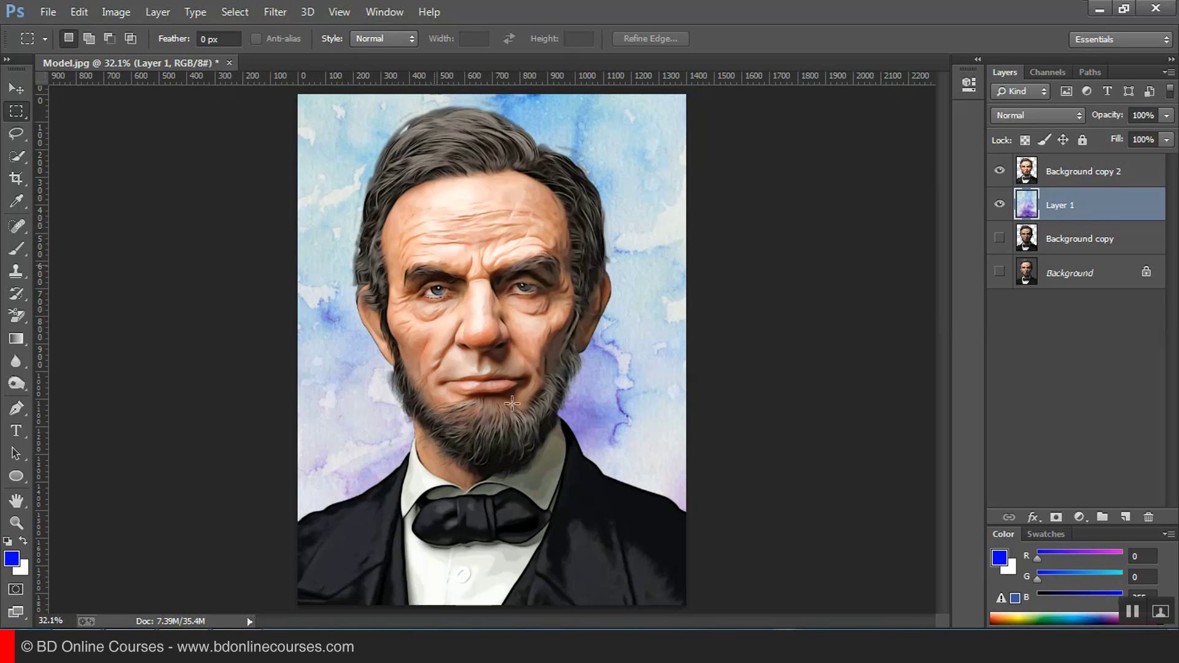
left_click_drag(1116, 205, 1028, 171)
left_click(1027, 175, "ctrl")
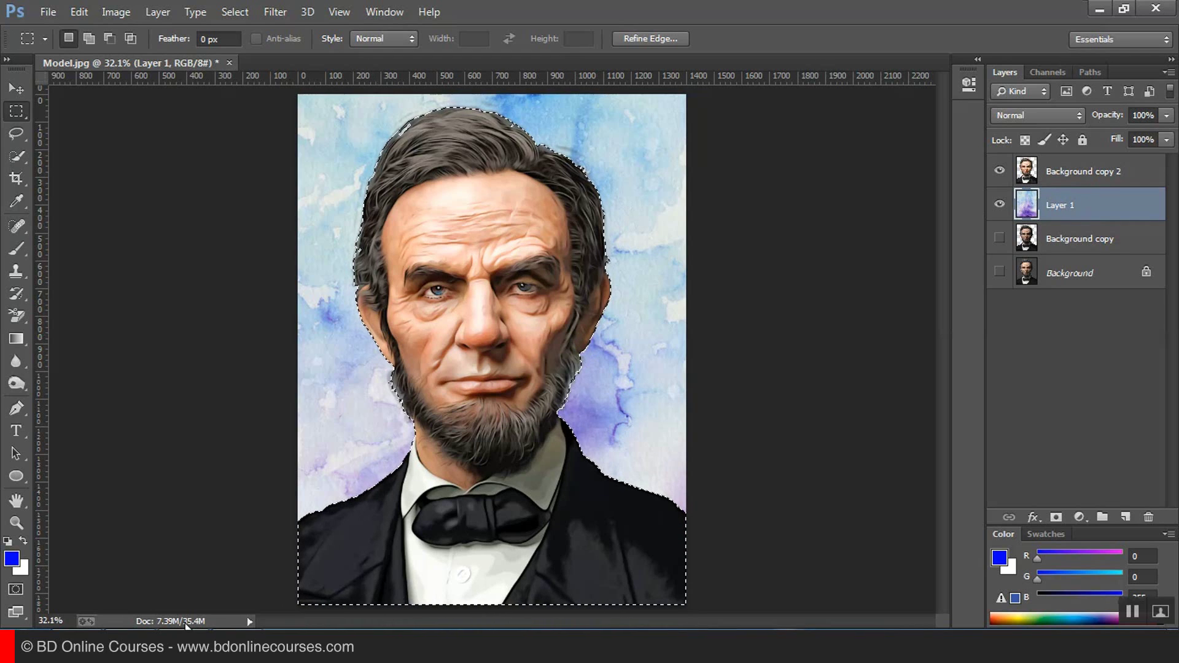
key("ctrl+d")
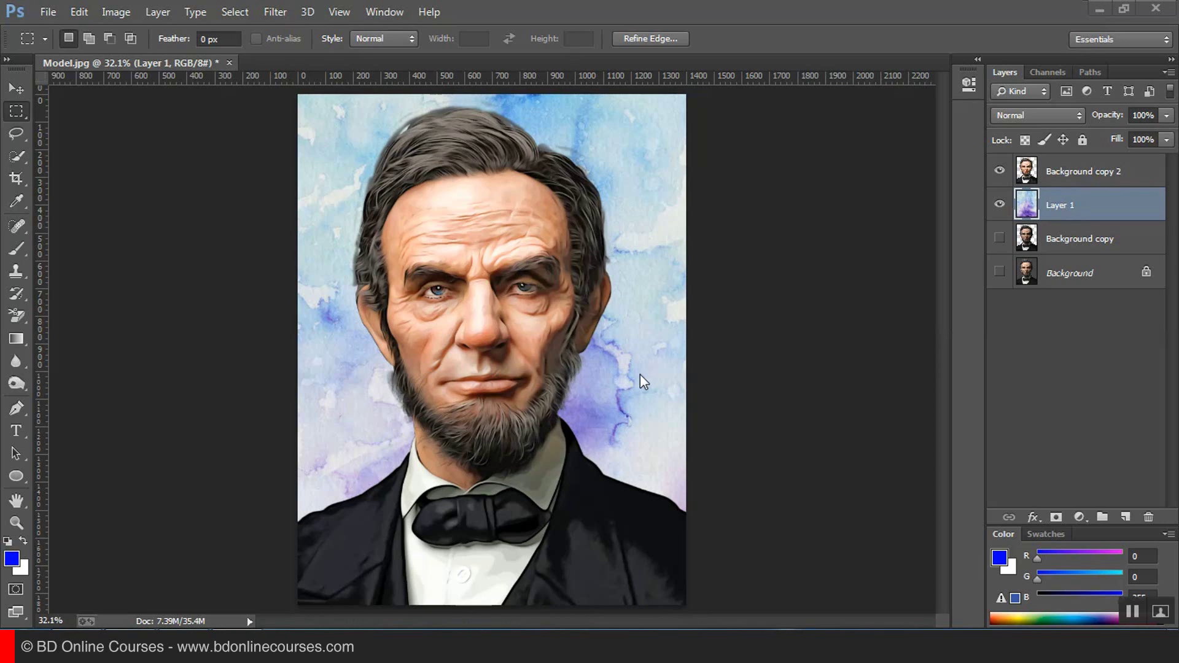
Step: Load the outline of Background copy 2 as a selection and add a new empty layer above that layer
left_click(1037, 175, "ctrl")
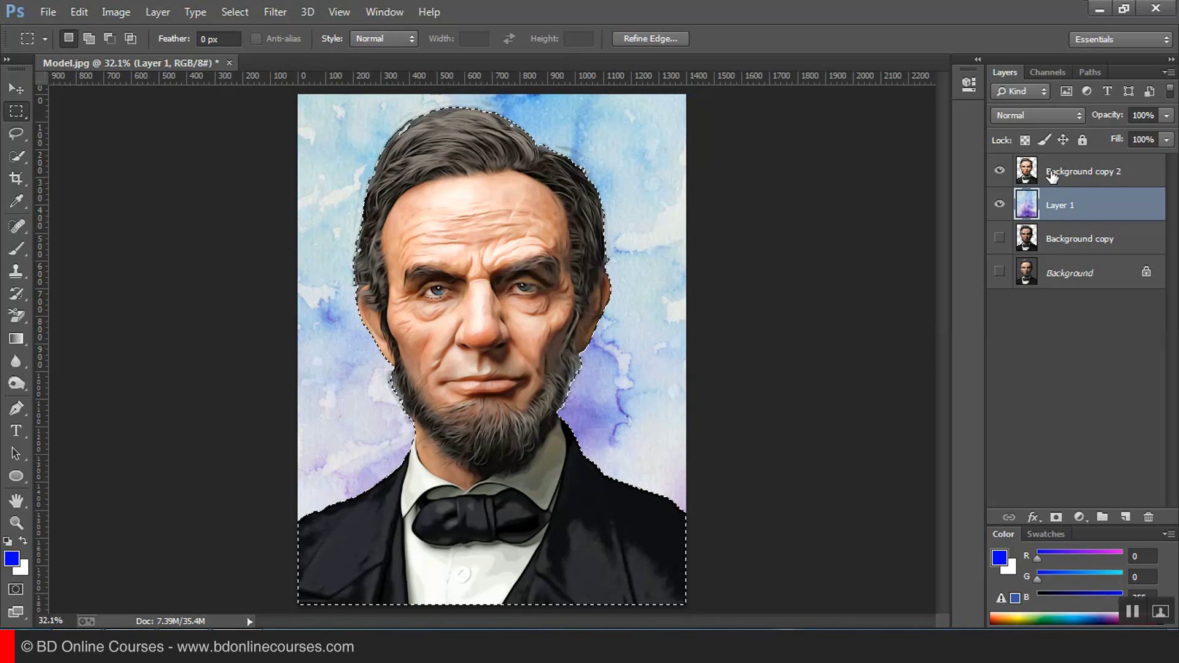
left_click(1051, 177)
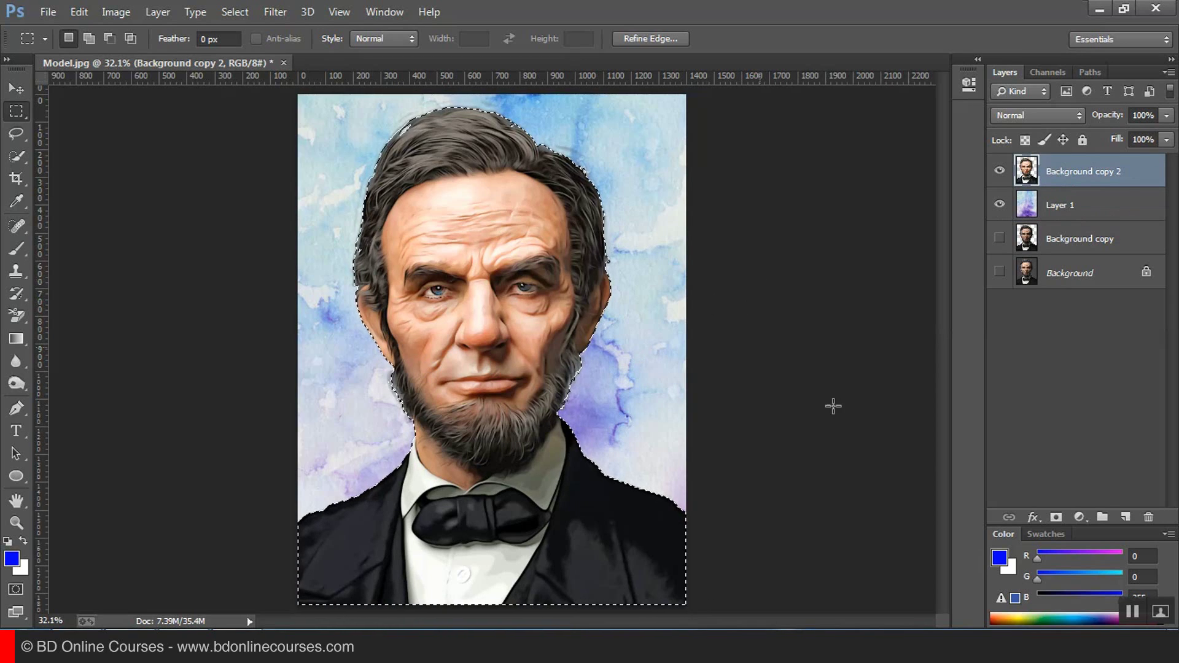
left_click(1125, 517)
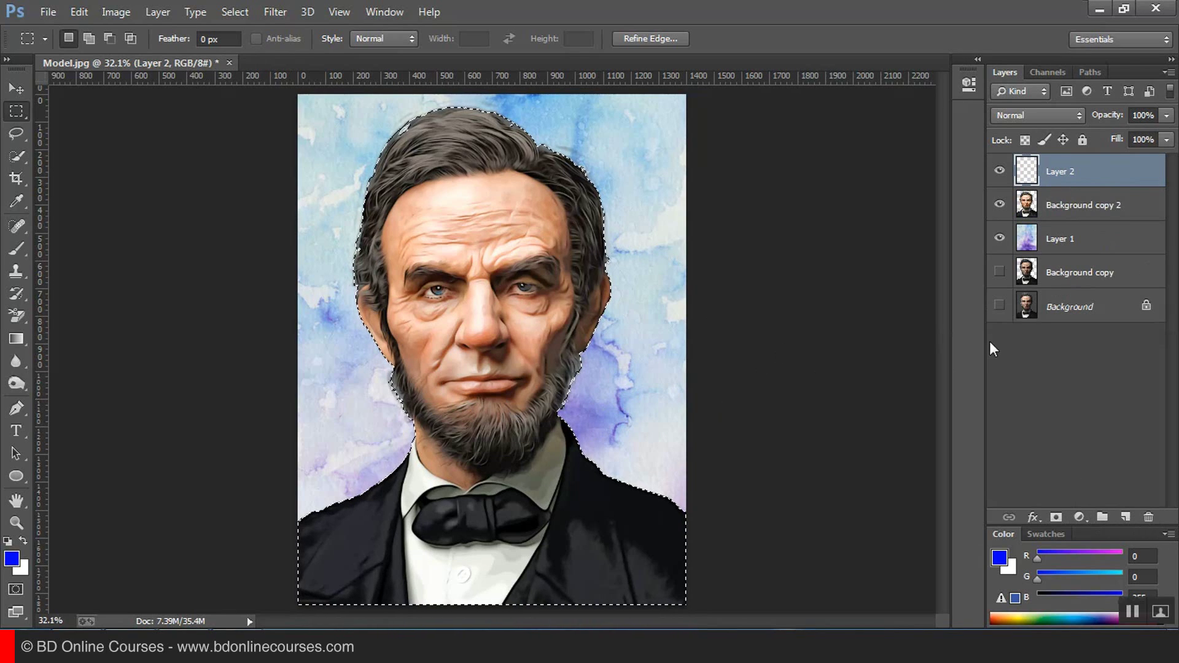
Step: Temporarily hide the portrait layer and sample a dark blue from the watercolor as the foreground color, using the Eyedropper
left_click(1000, 204)
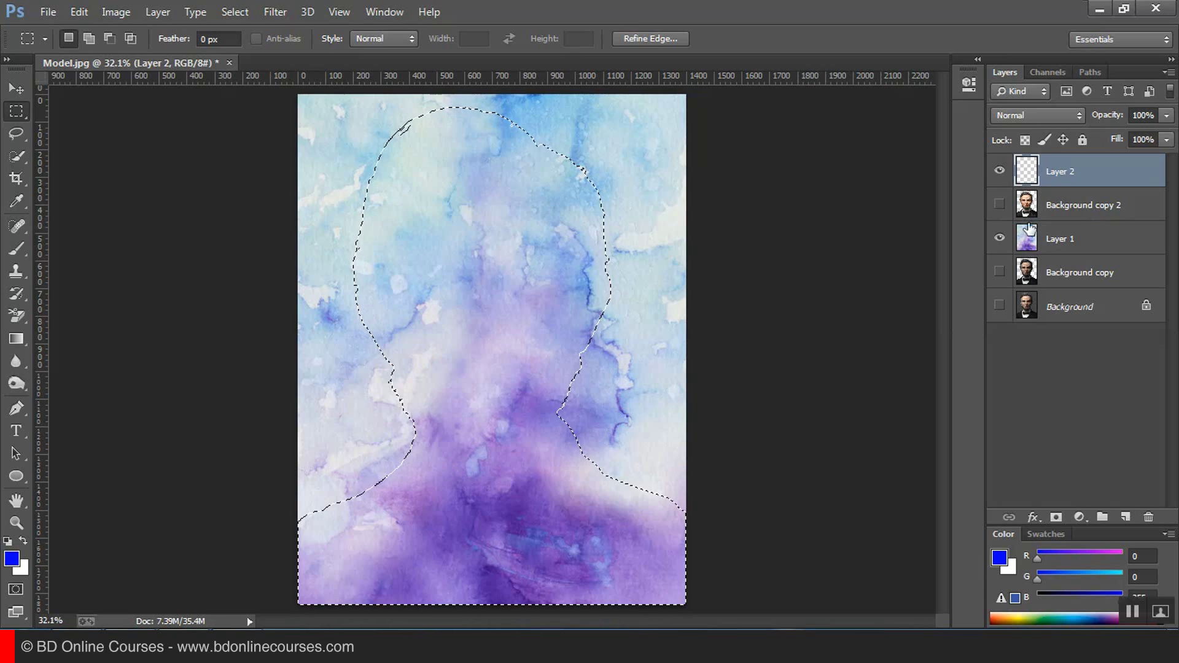
left_click(17, 202)
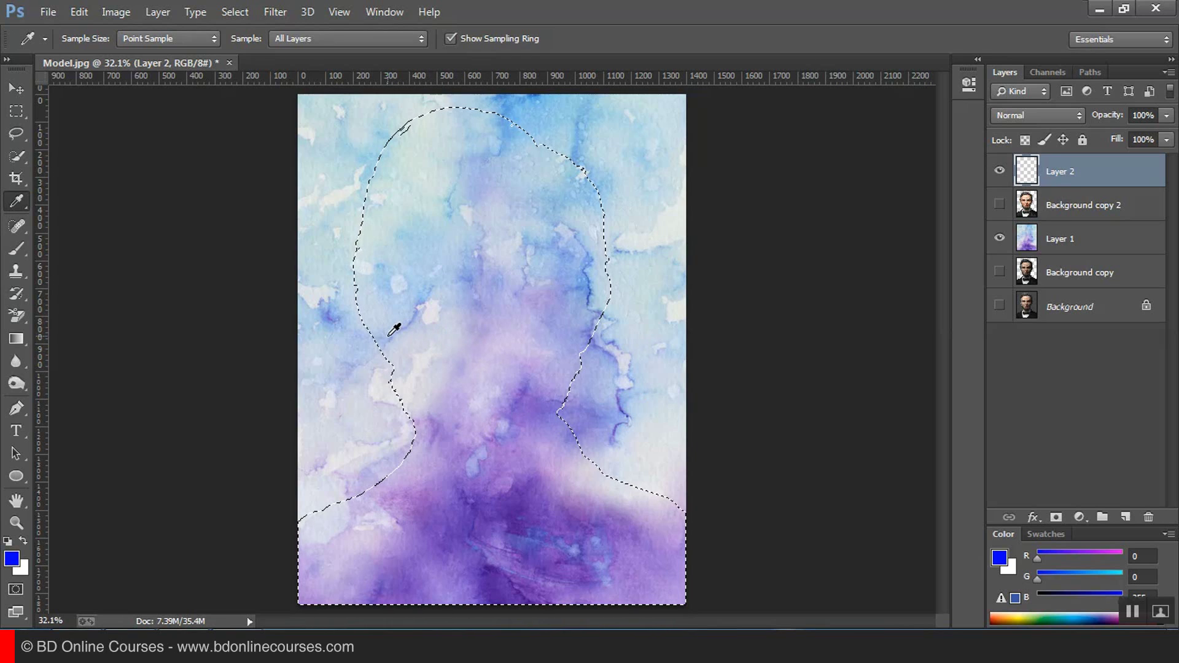
left_click(579, 285)
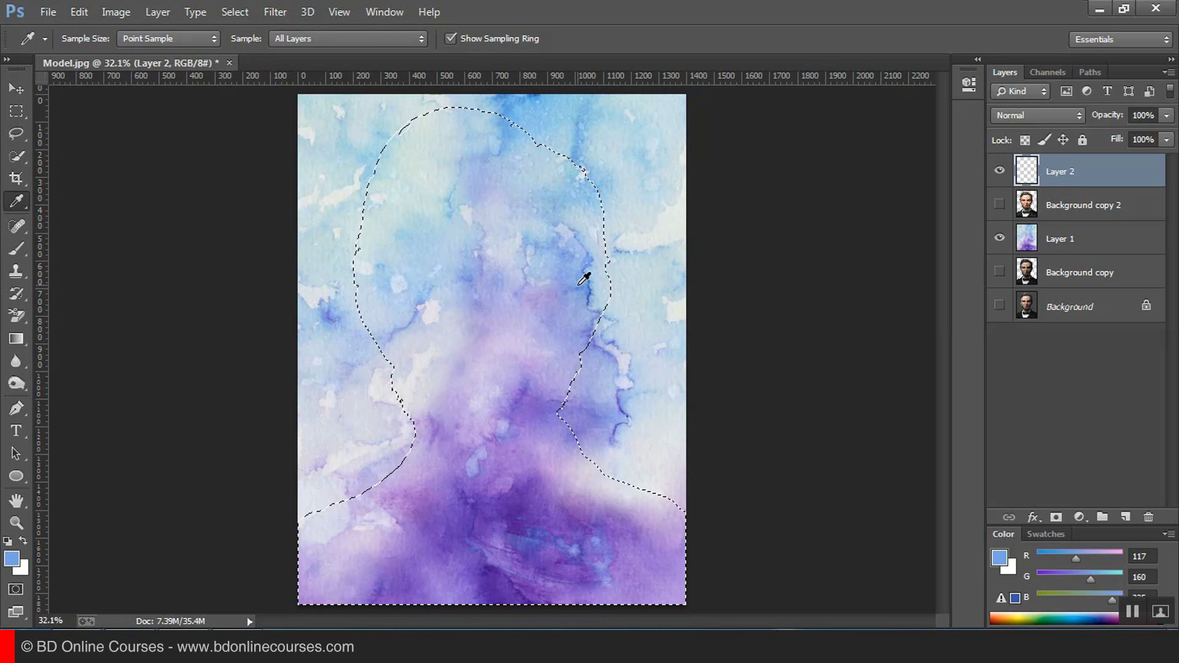
left_click(594, 286)
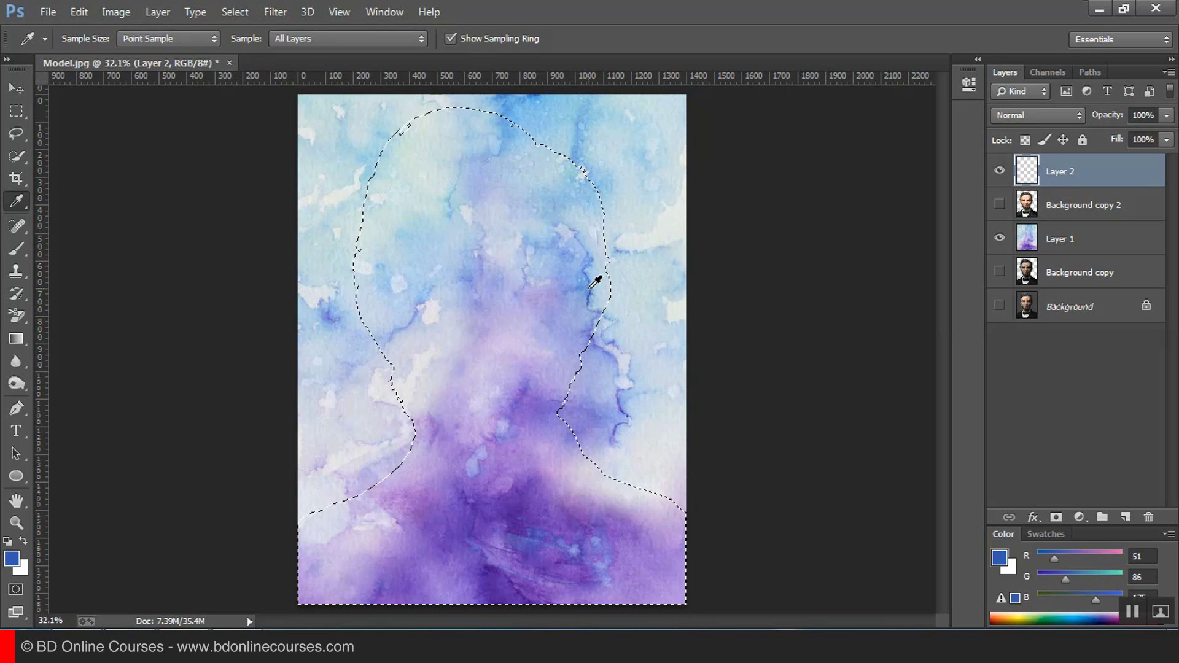
left_click(1000, 205)
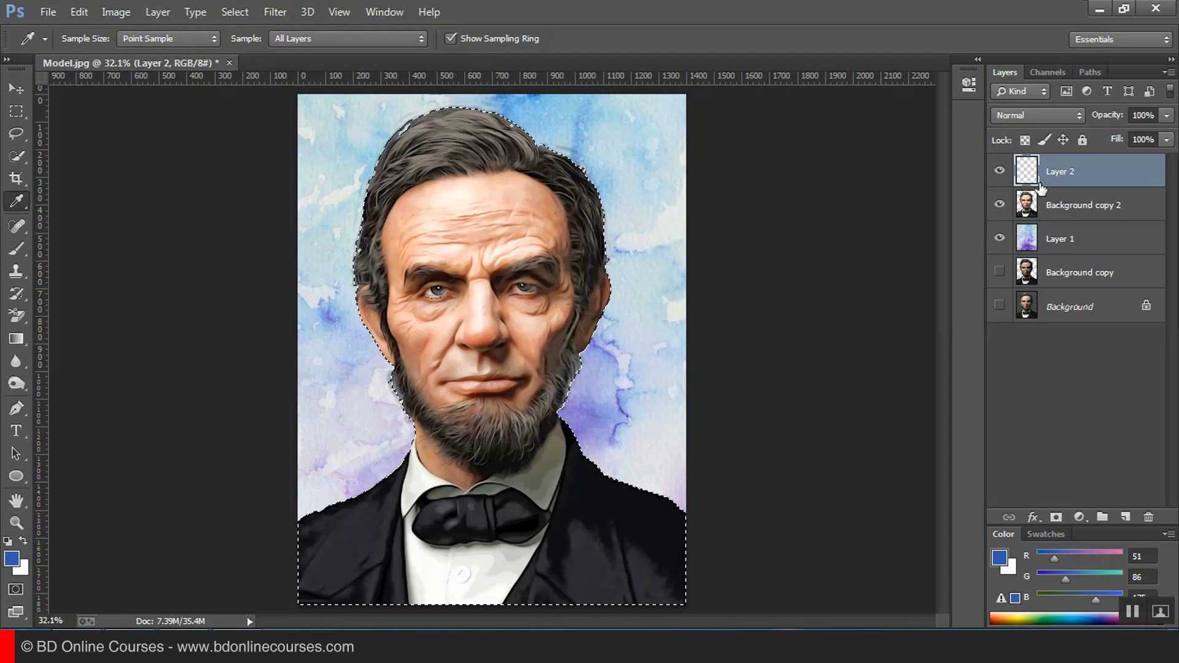
Step: Set up a soft round Brush with size 384 px and 0% hardness
left_click(17, 249)
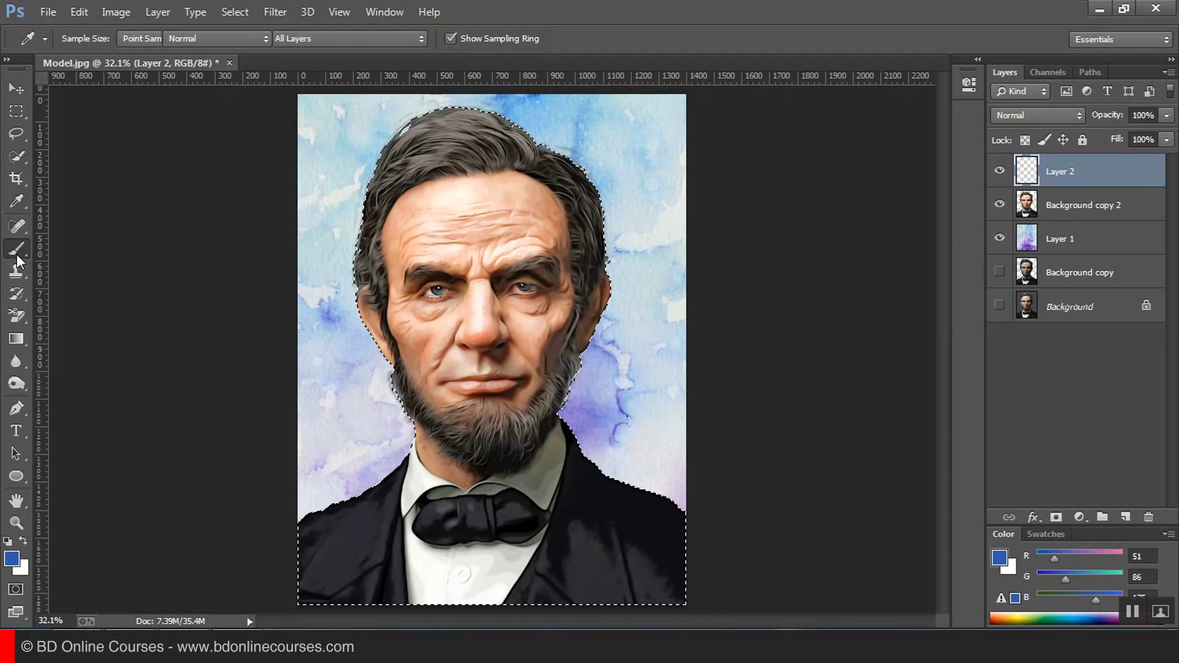
right_click(278, 202)
left_click(217, 169)
right_click(377, 142)
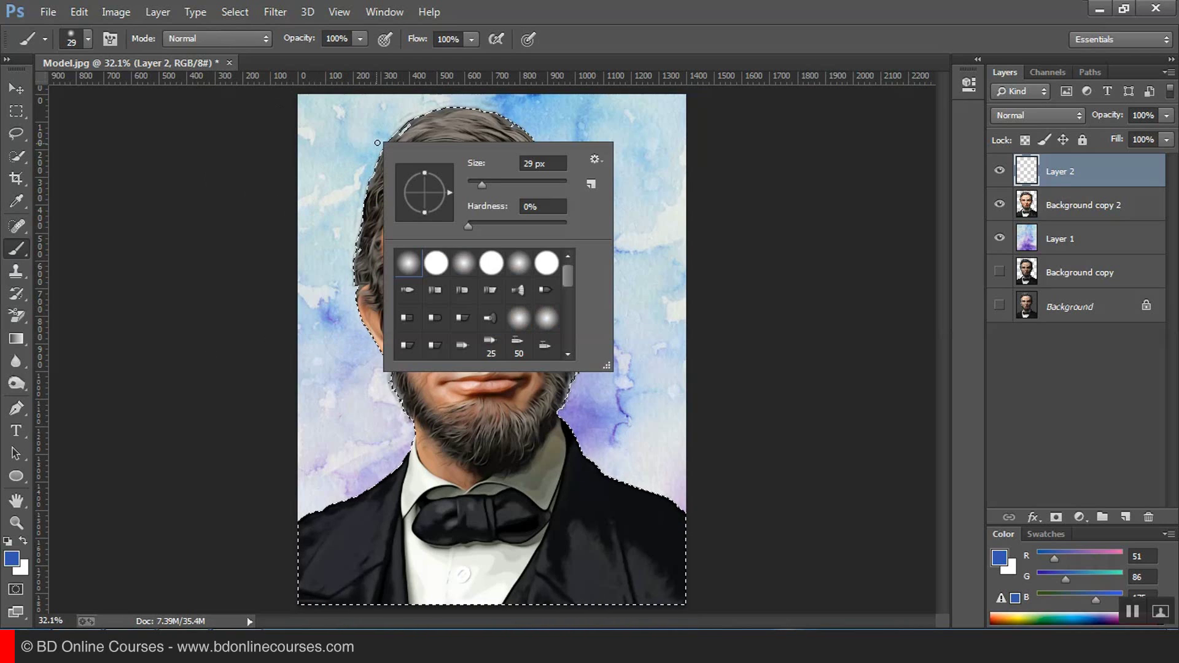
left_click(602, 28)
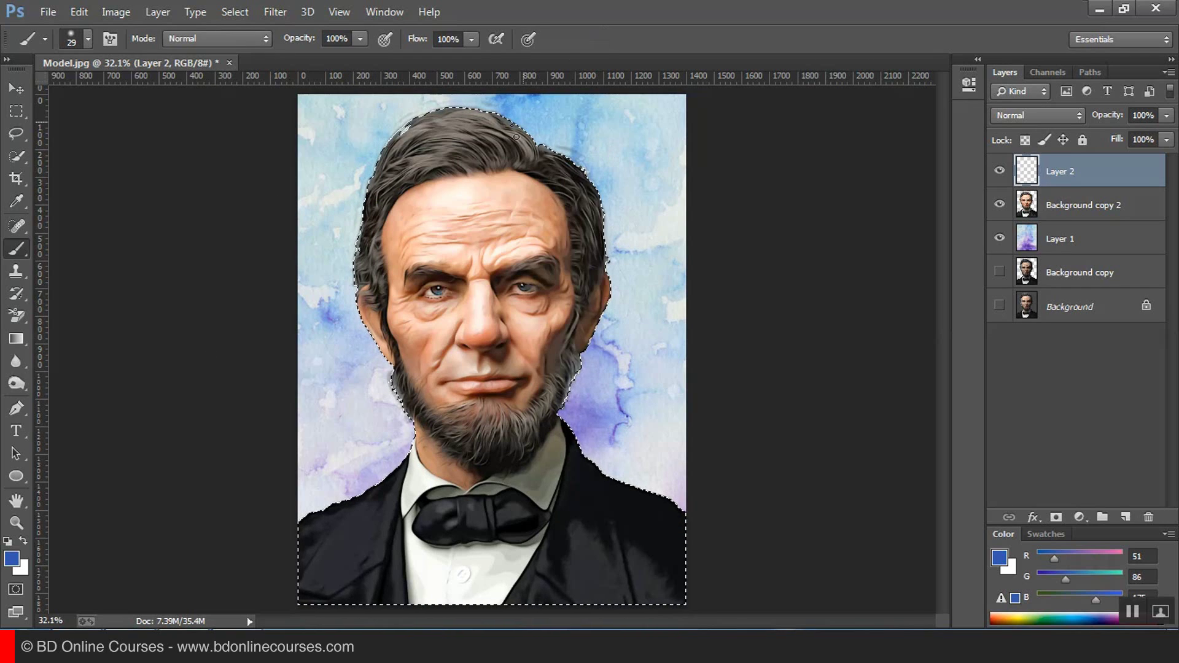
right_click(497, 179)
left_click_drag(519, 201, 573, 202)
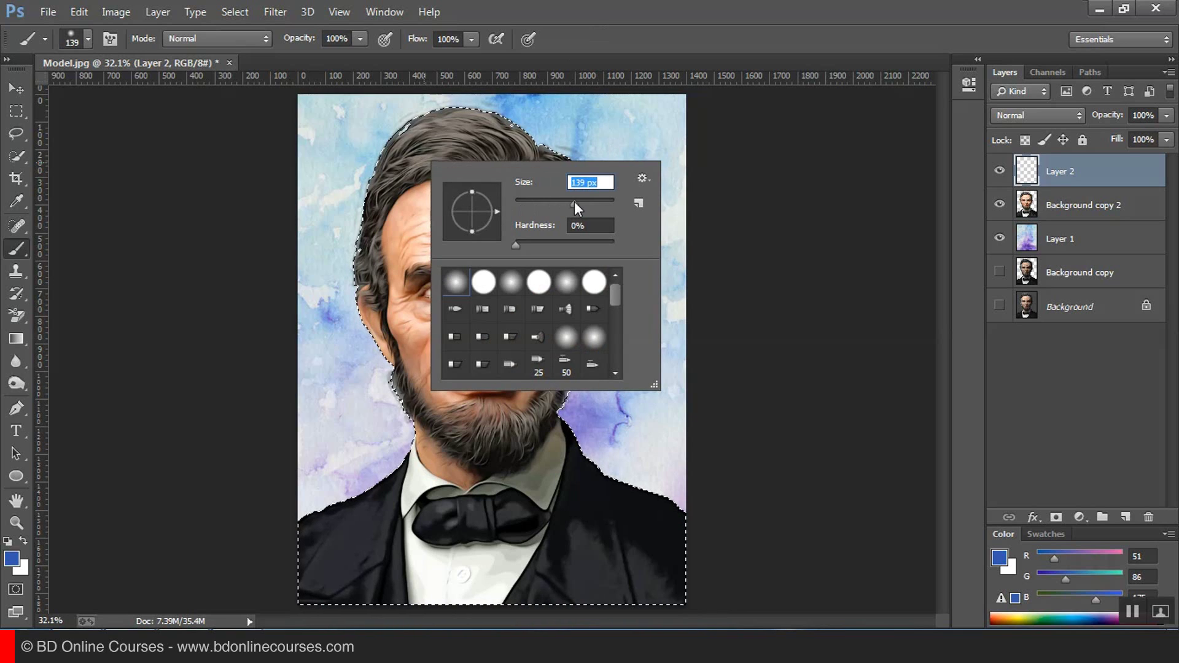
left_click_drag(574, 203, 607, 205)
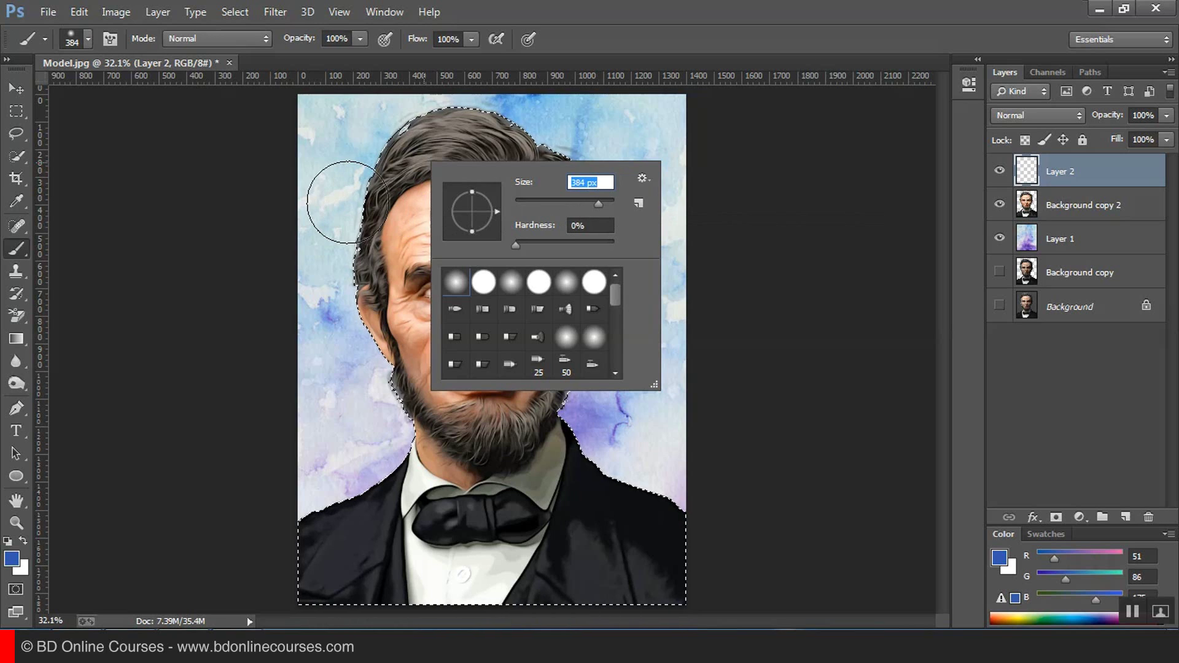
key("Return")
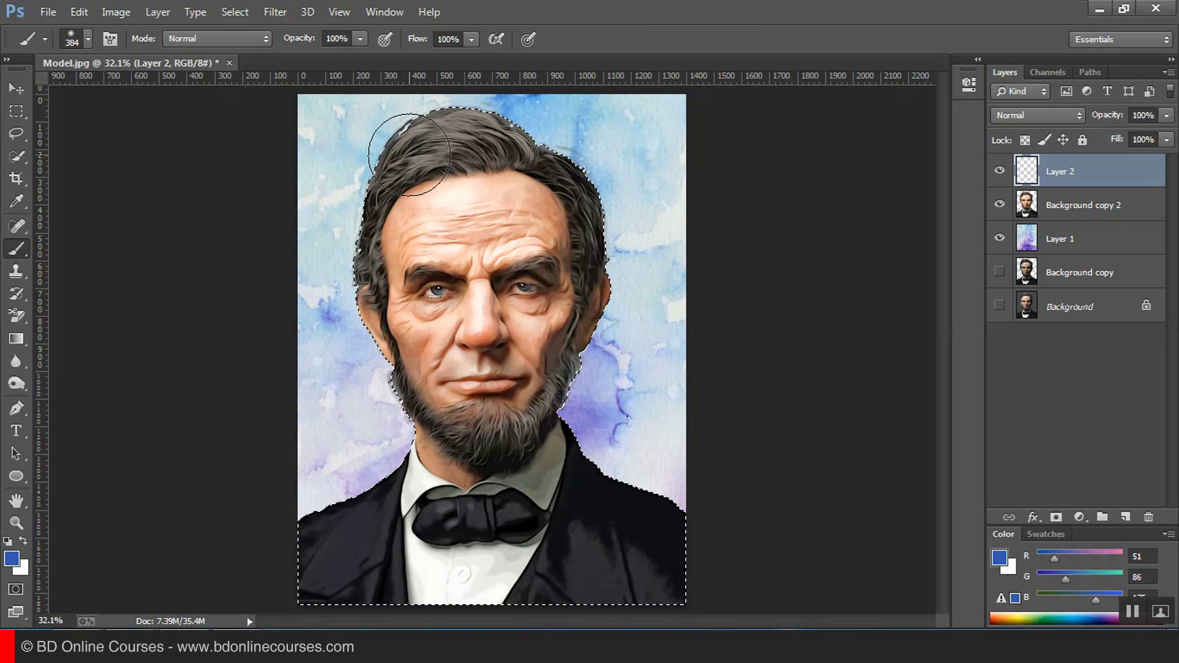
Step: Paint blue down the left side of the head and shoulder within the selection, deselect, and set the layer's blend mode to Soft Light
left_click_drag(400, 160, 369, 344)
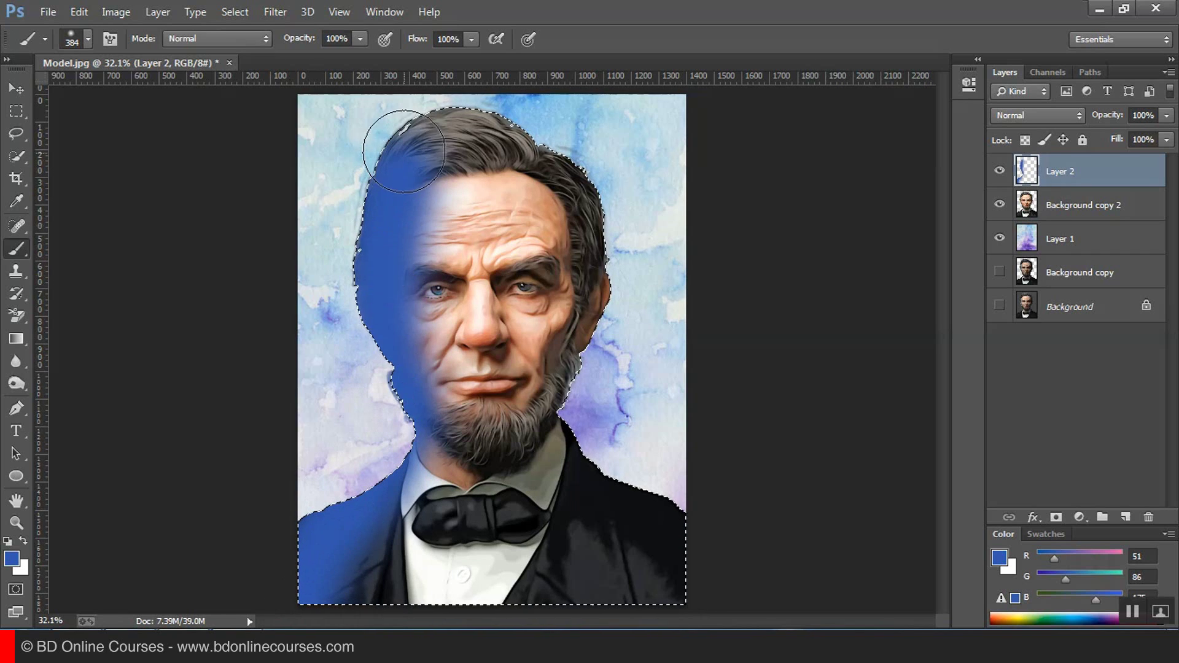
left_click_drag(395, 118, 387, 332)
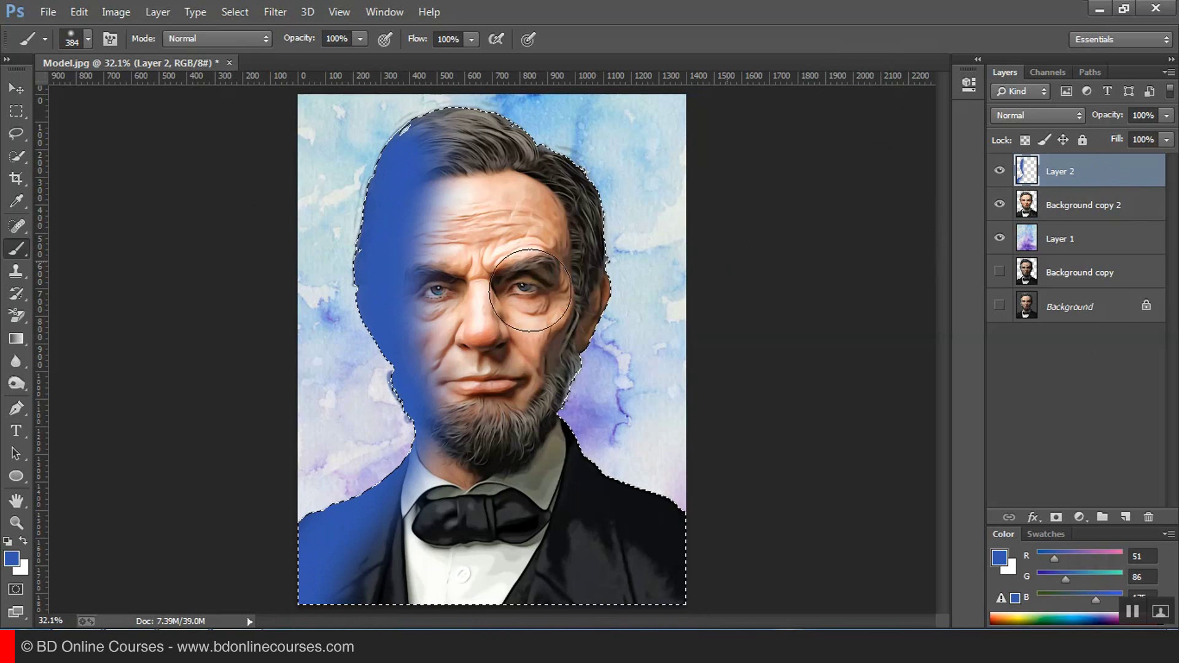
left_click(17, 111)
left_click(758, 257)
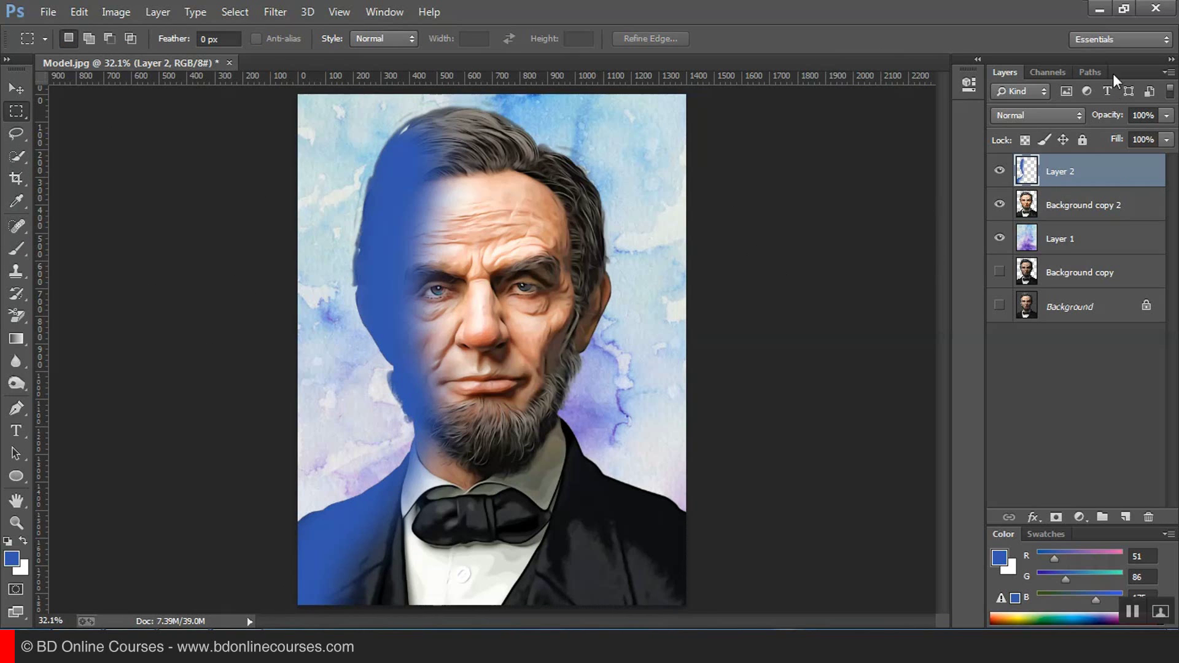
left_click(1019, 116)
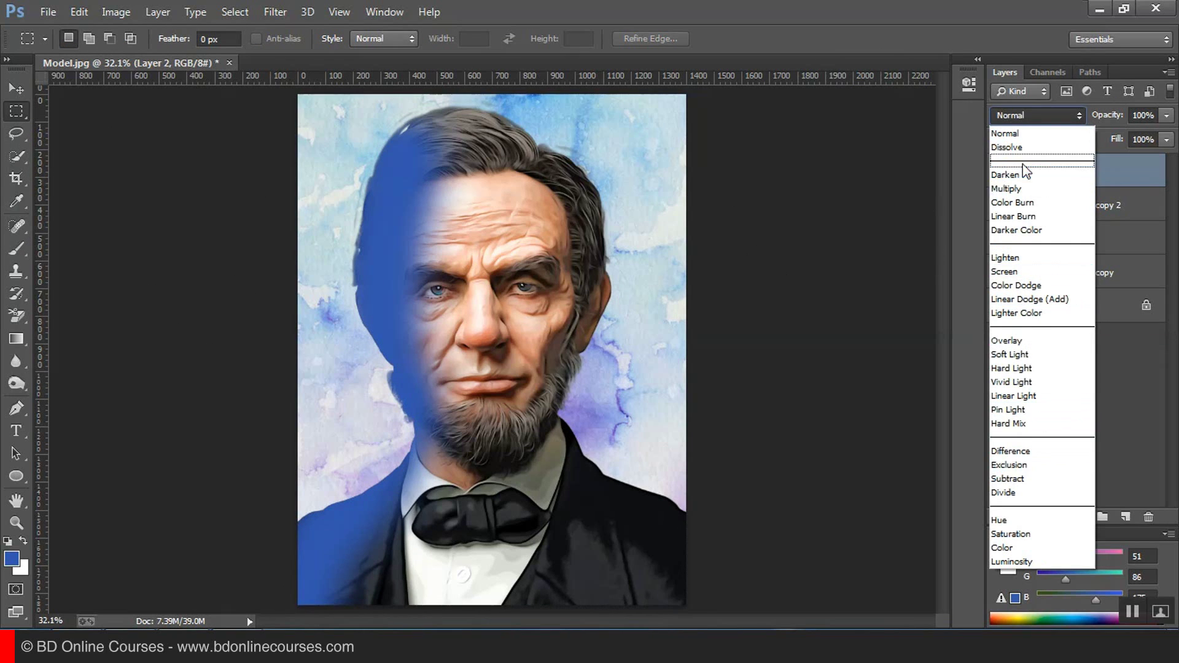
left_click(1006, 354)
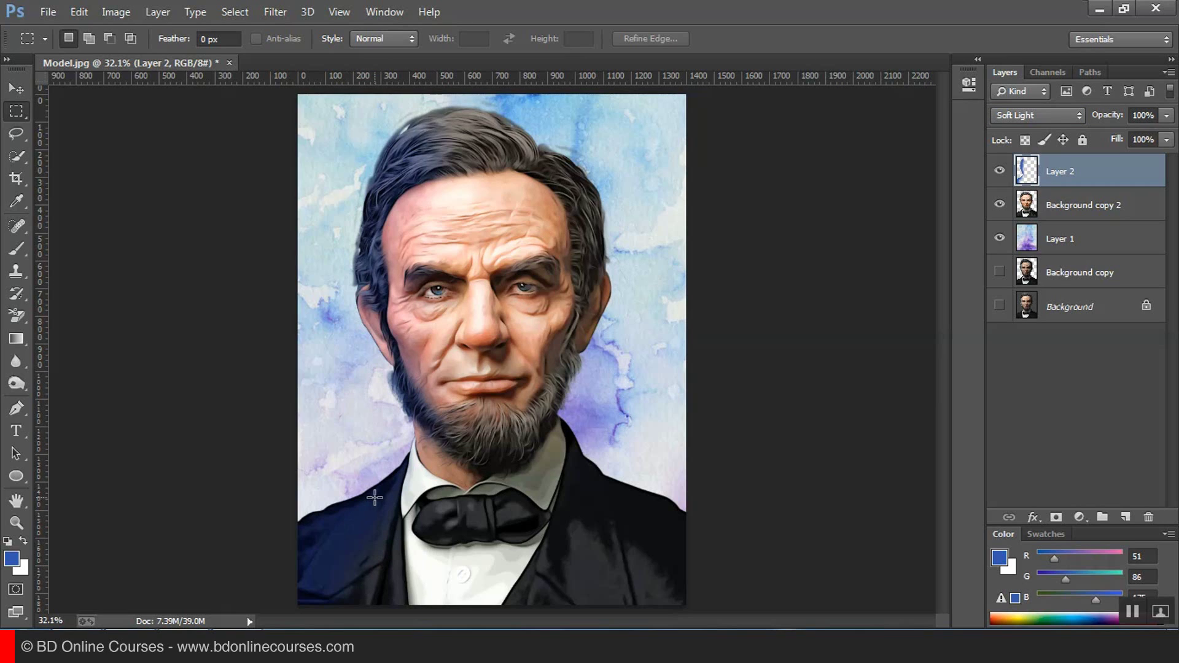
Step: Add another new layer and place one soft blue dab beside the left of the beard with a 1053 px brush
left_click(1125, 516)
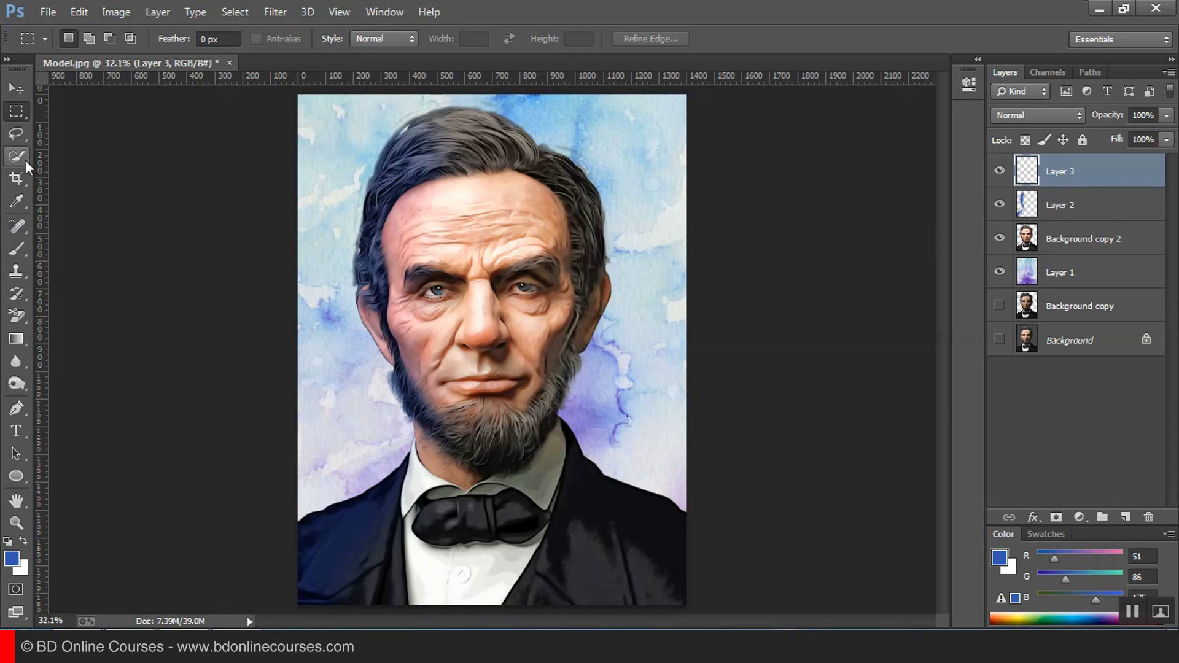
left_click(17, 248)
right_click(535, 282)
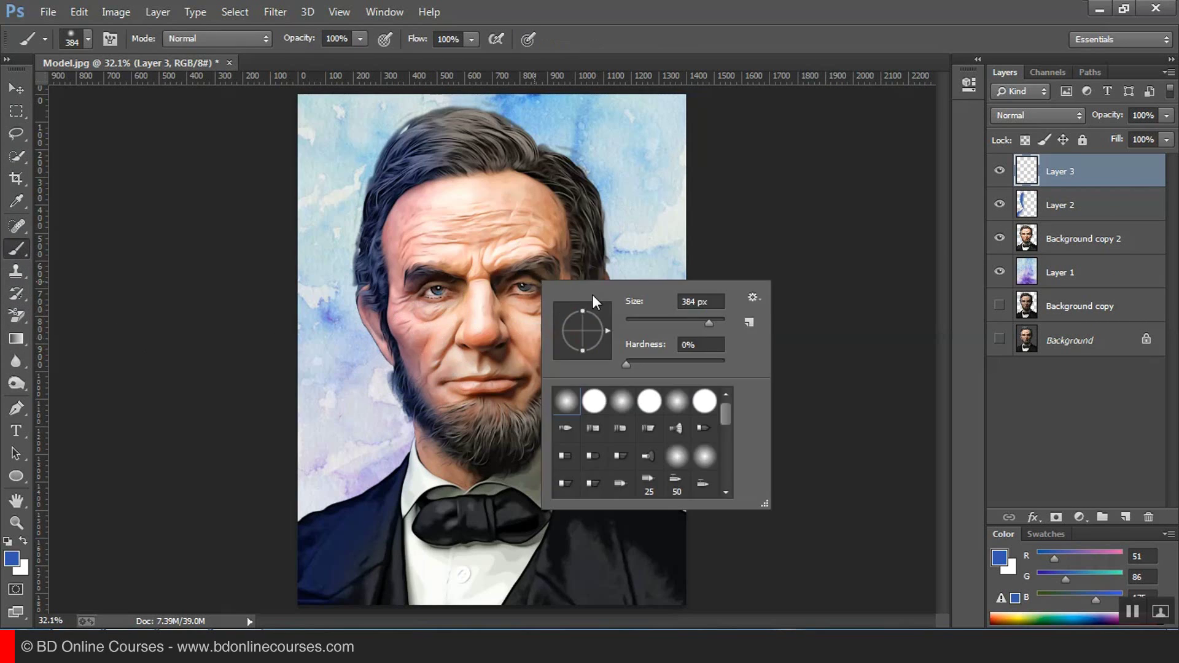
left_click_drag(715, 323, 716, 323)
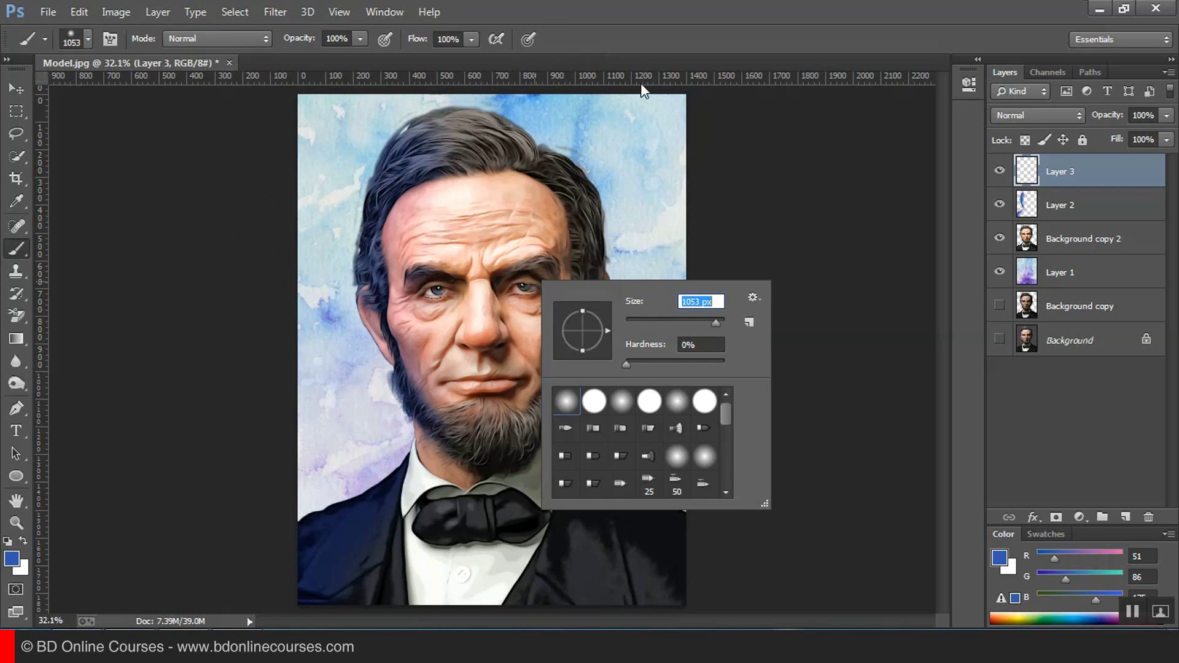
left_click(658, 44)
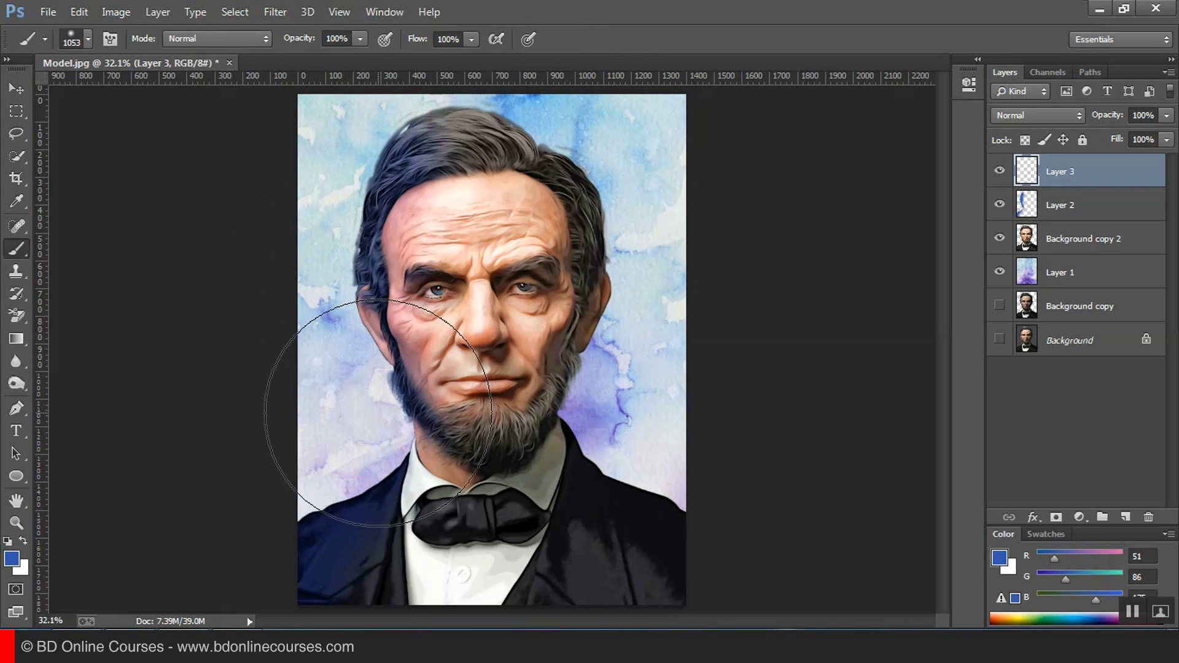
left_click(373, 409)
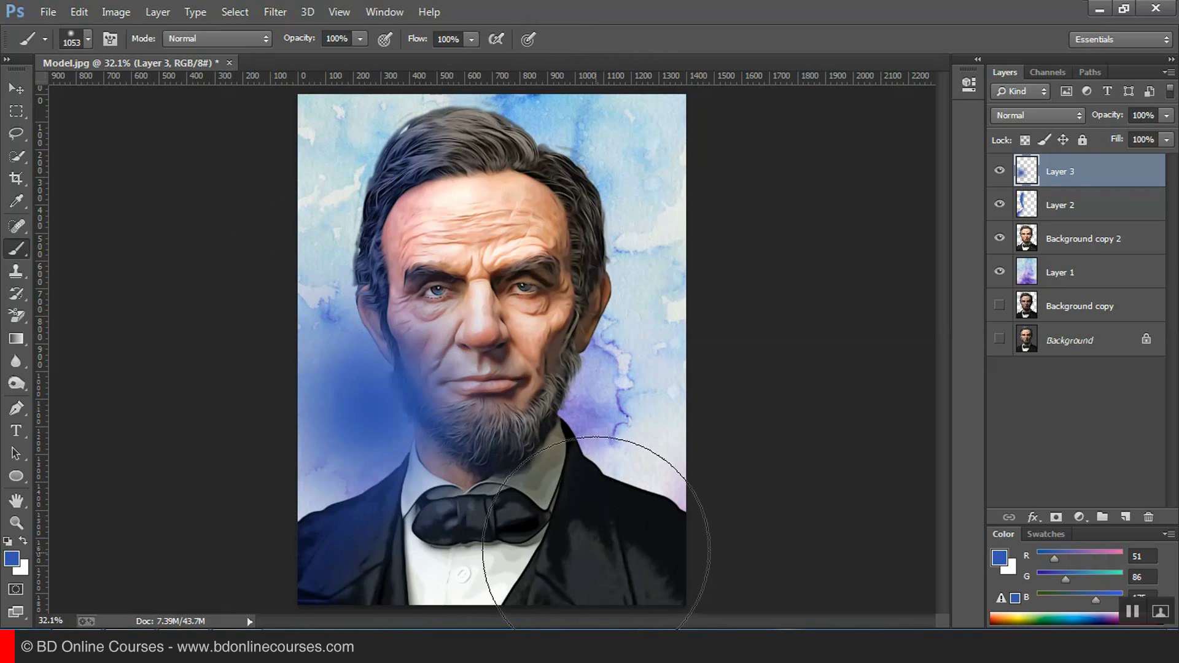
Step: Try the Overlay blend mode on the blue dab layer, and set it to Soft Light
left_click(1029, 115)
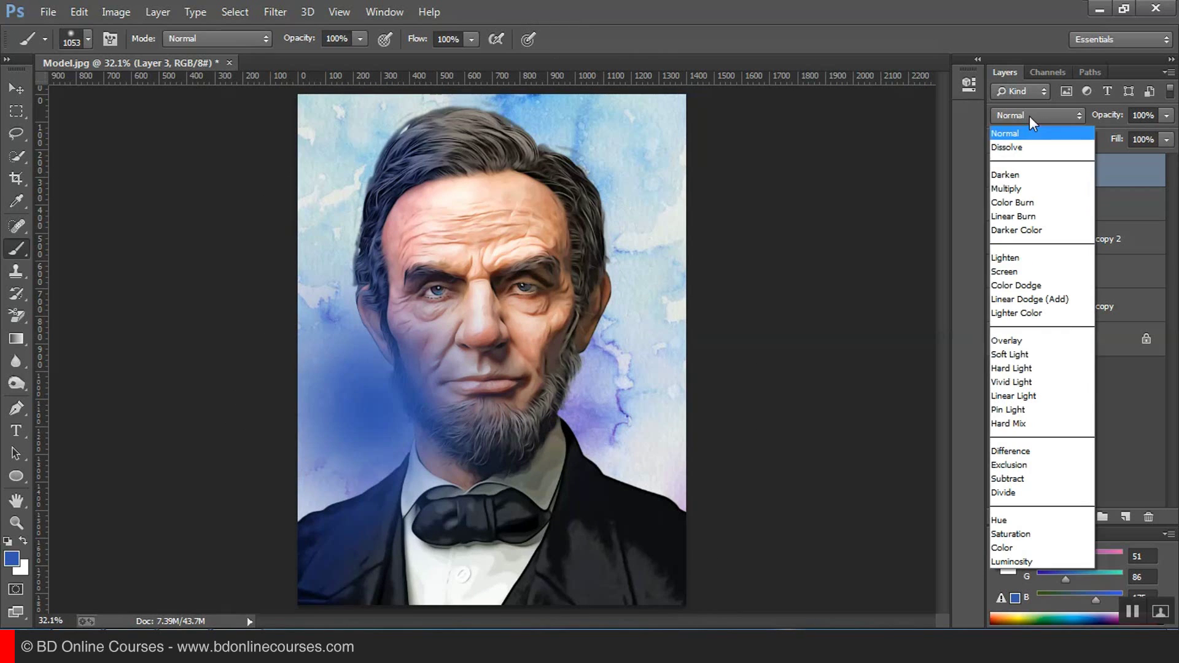
left_click(1017, 341)
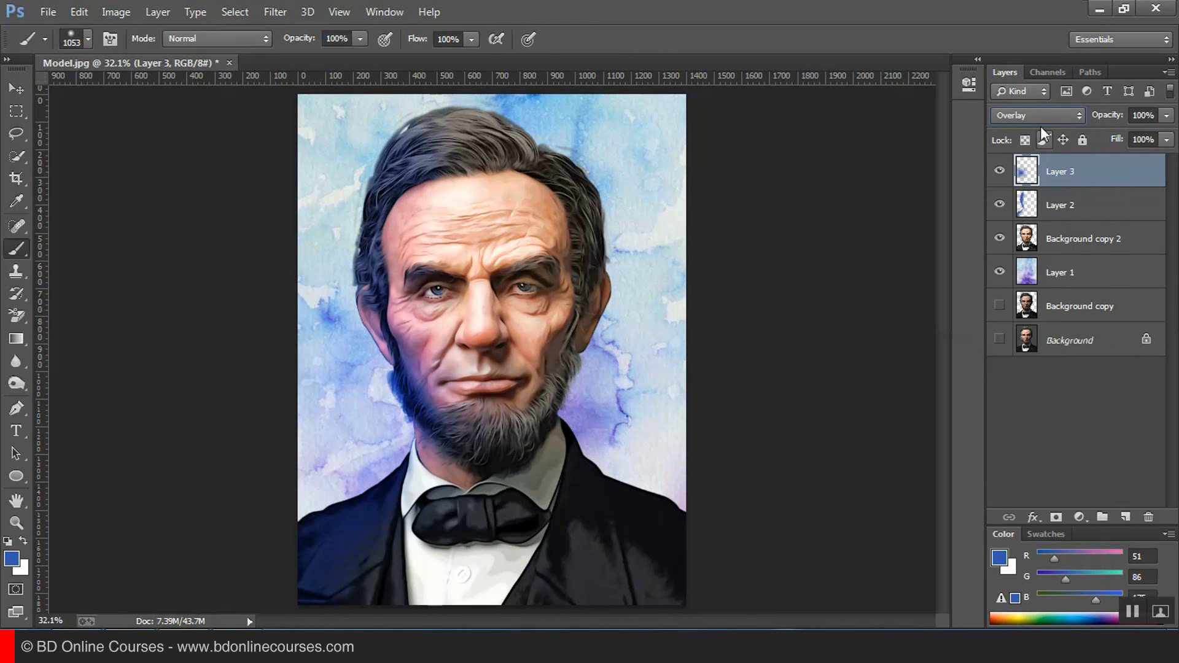
left_click(1044, 117)
left_click(1016, 355)
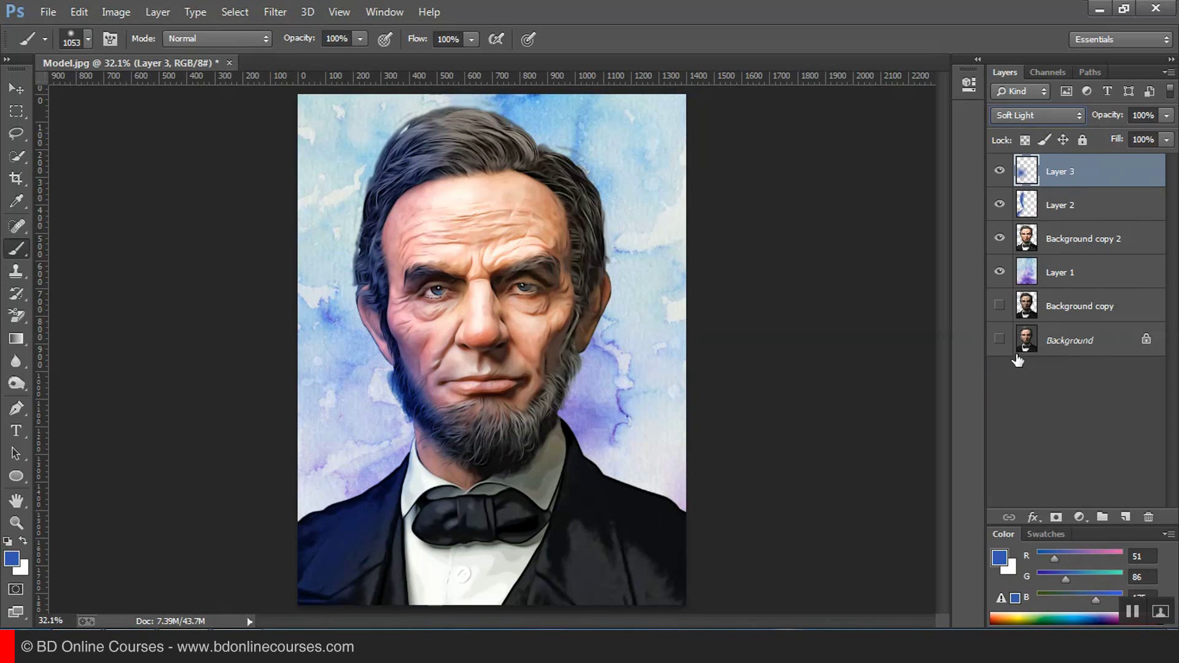
Step: Try the Hard Light blend mode on the blue dab layer, and delete that layer
left_click(1037, 115)
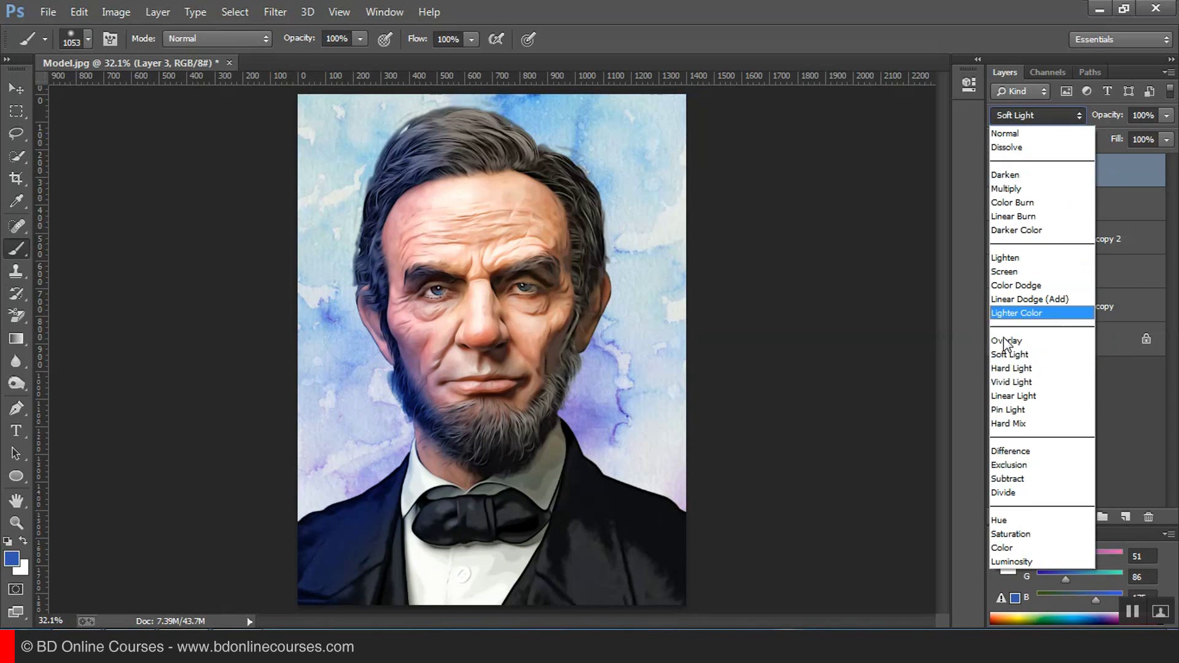
left_click(1002, 369)
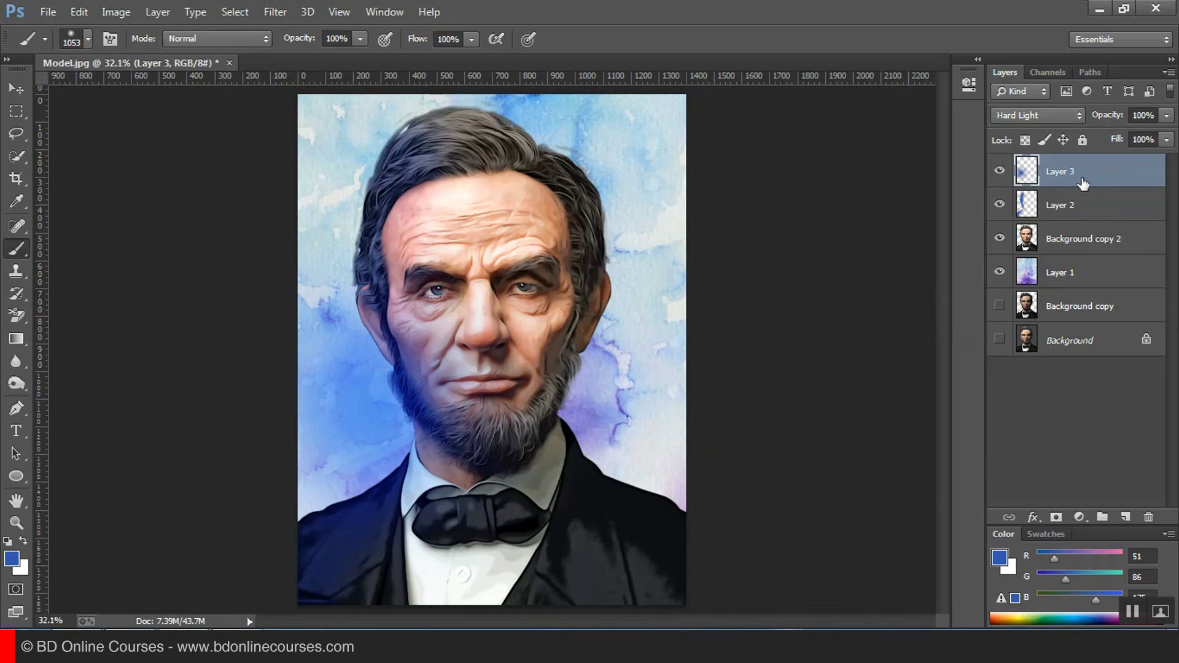
left_click_drag(1082, 183, 1145, 518)
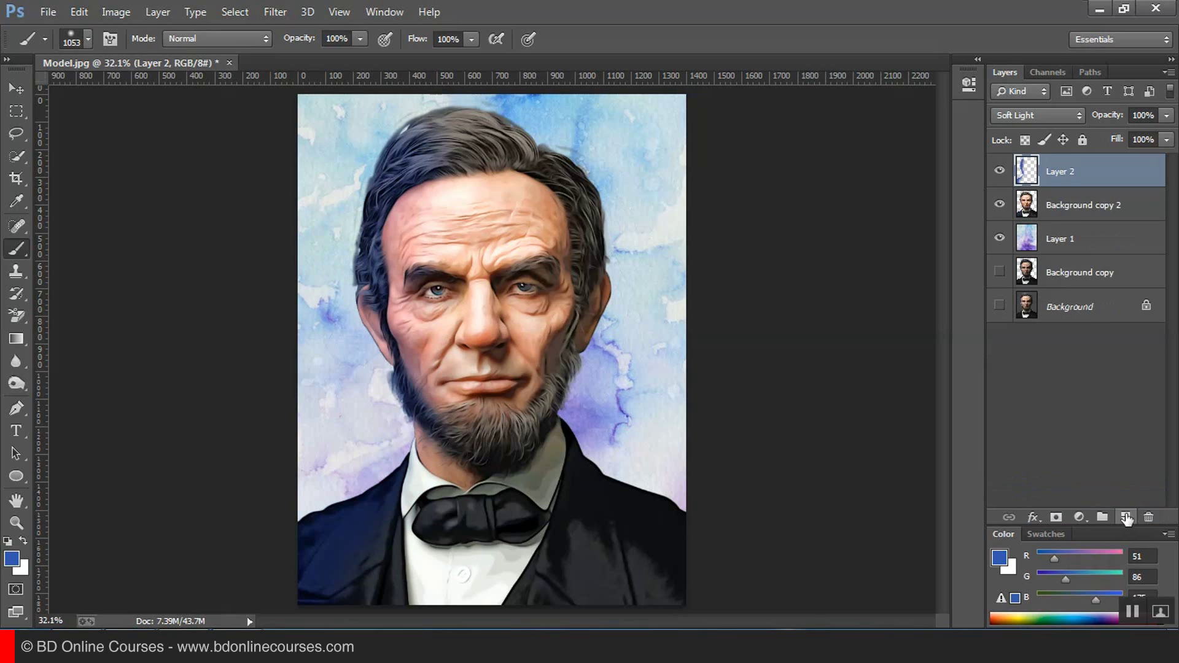
Step: Add a new layer at the top of the stack and set the foreground color to bright blue 00c0ff
left_click(1125, 517)
left_click(12, 559)
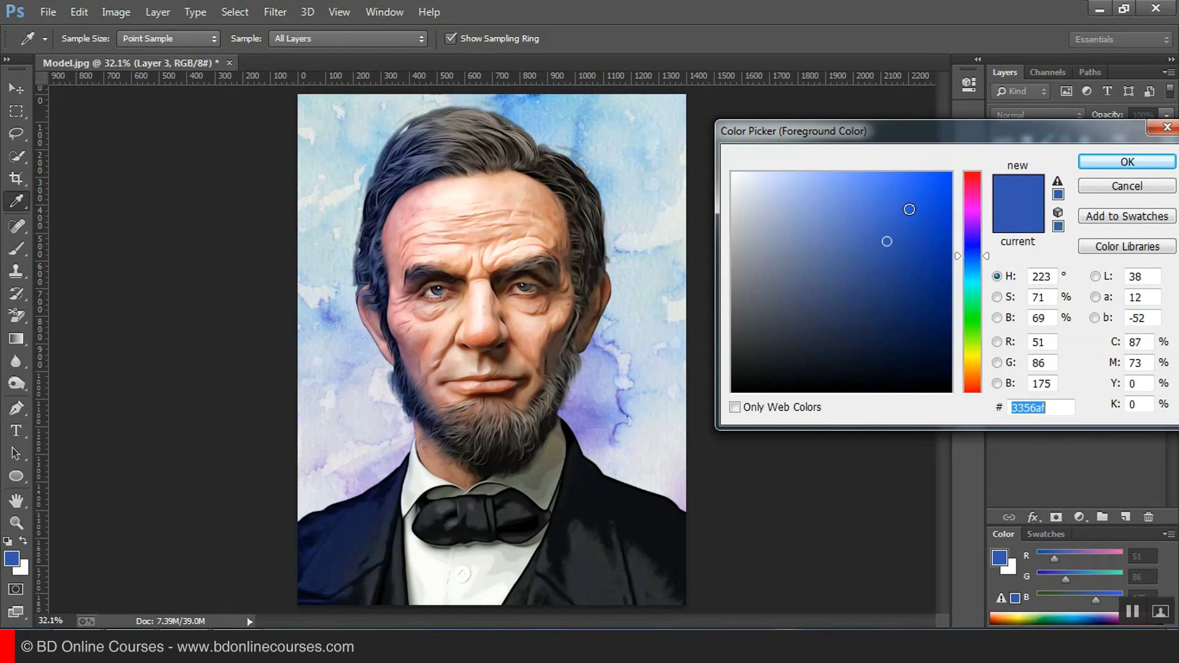
mouse_move(899, 223)
left_mouse_down()
mouse_move(842, 219)
mouse_move(831, 200)
mouse_move(903, 187)
left_mouse_up()
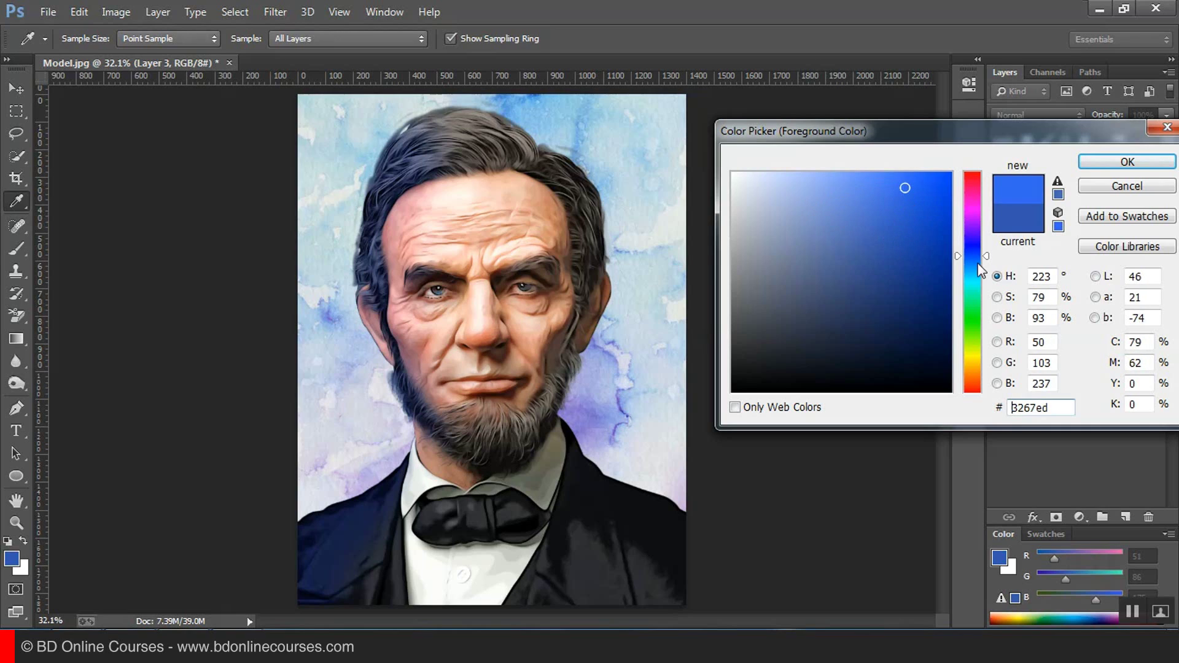
left_click(978, 271)
left_click_drag(980, 277, 981, 272)
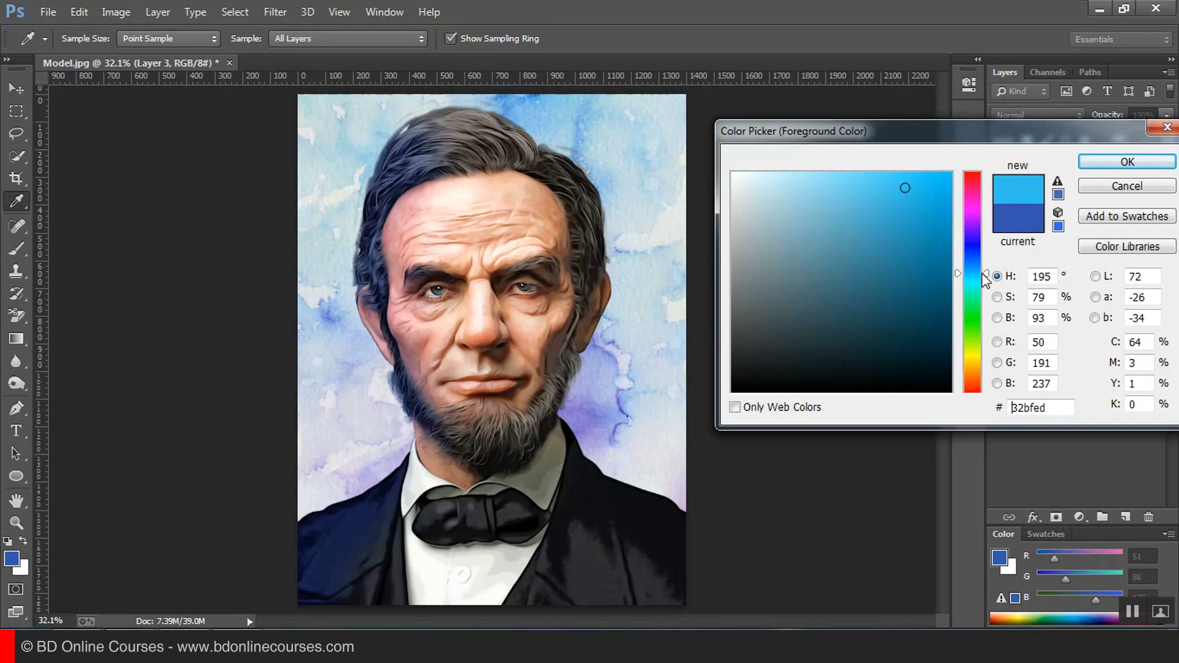
left_click_drag(760, 232, 952, 172)
left_click(1127, 162)
key("b")
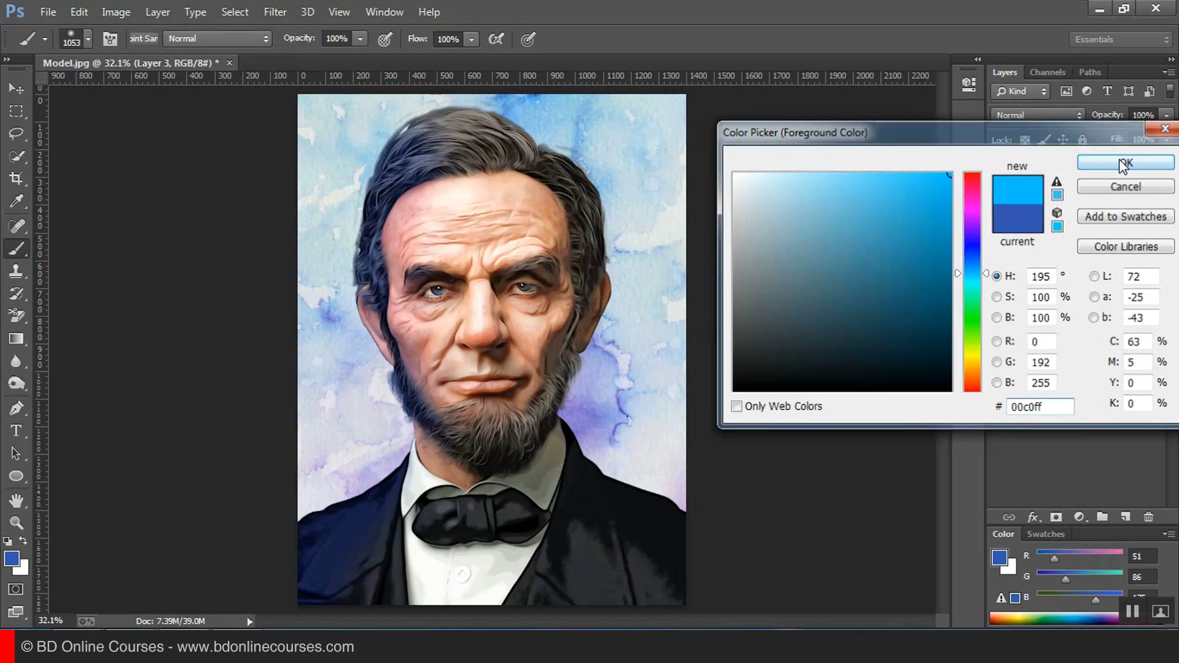
Step: Place a soft bright blue dab beside the left of the beard with a 1053 px brush at 0% hardness
left_click(90, 40)
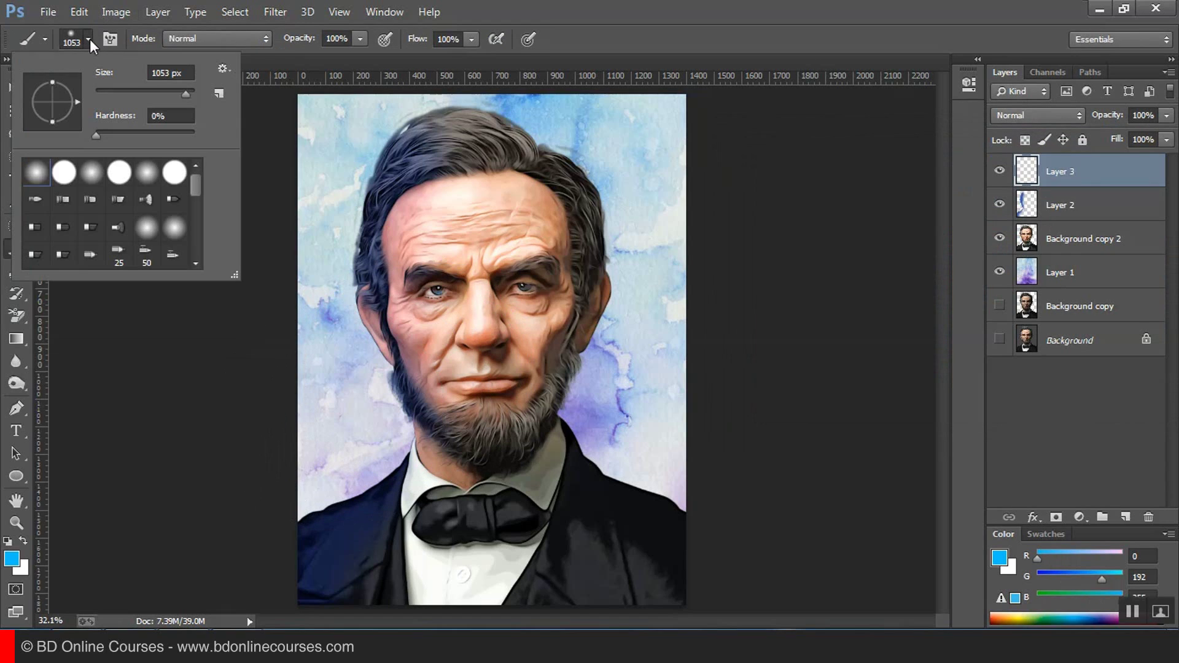
double_click(34, 181)
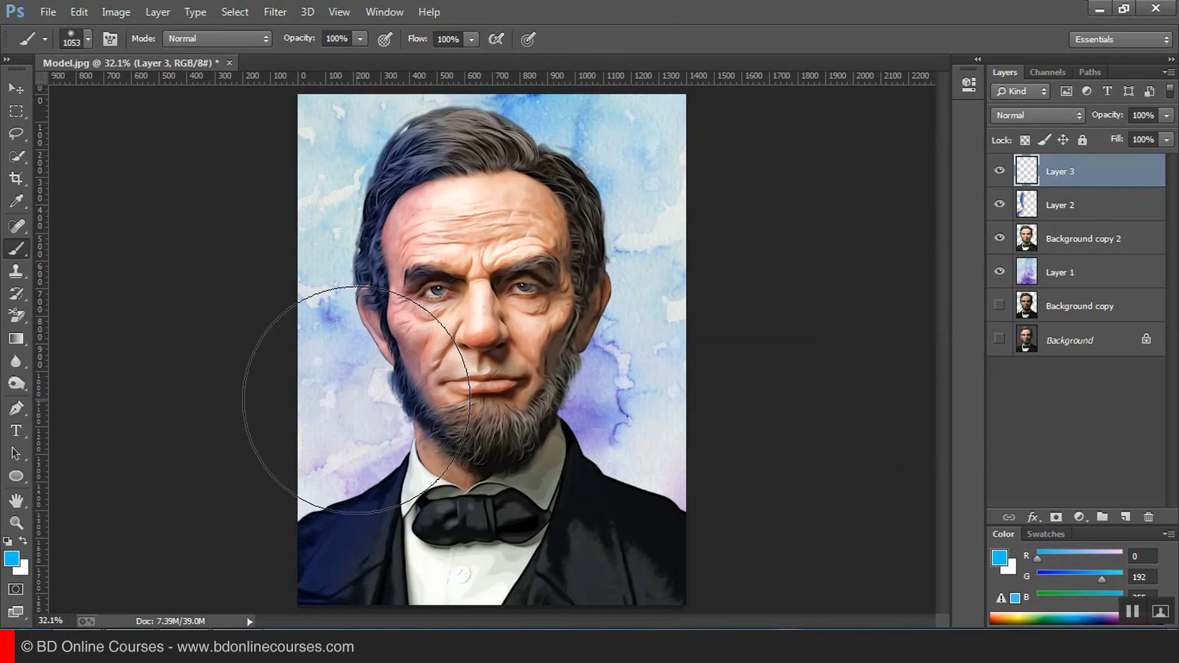
left_click_drag(329, 421, 297, 395)
Step: Try the Hard Light, Soft Light and Color Dodge blend modes on the bright blue dab layer
left_click(1024, 115)
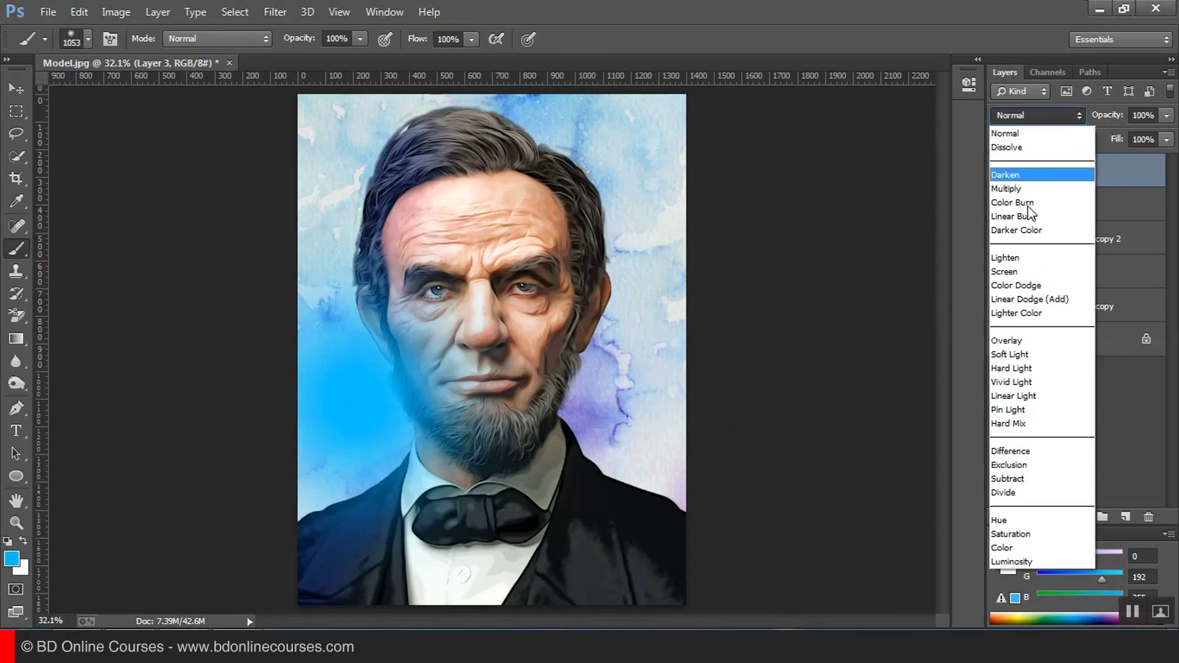
left_click(1009, 368)
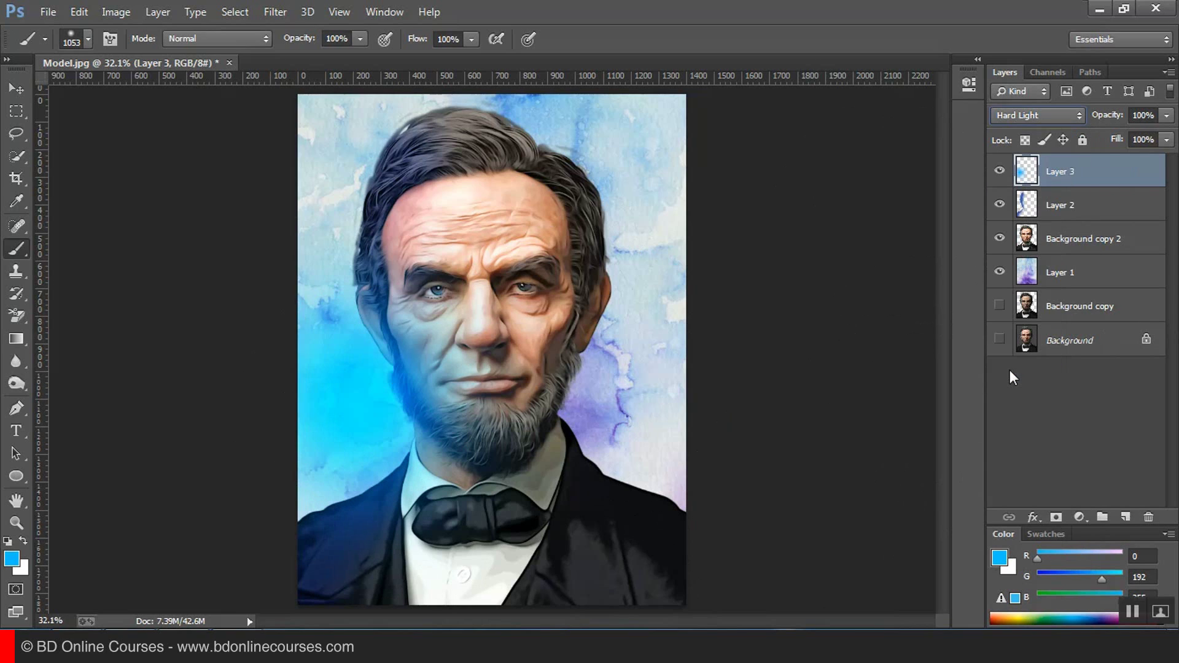
left_click(1043, 114)
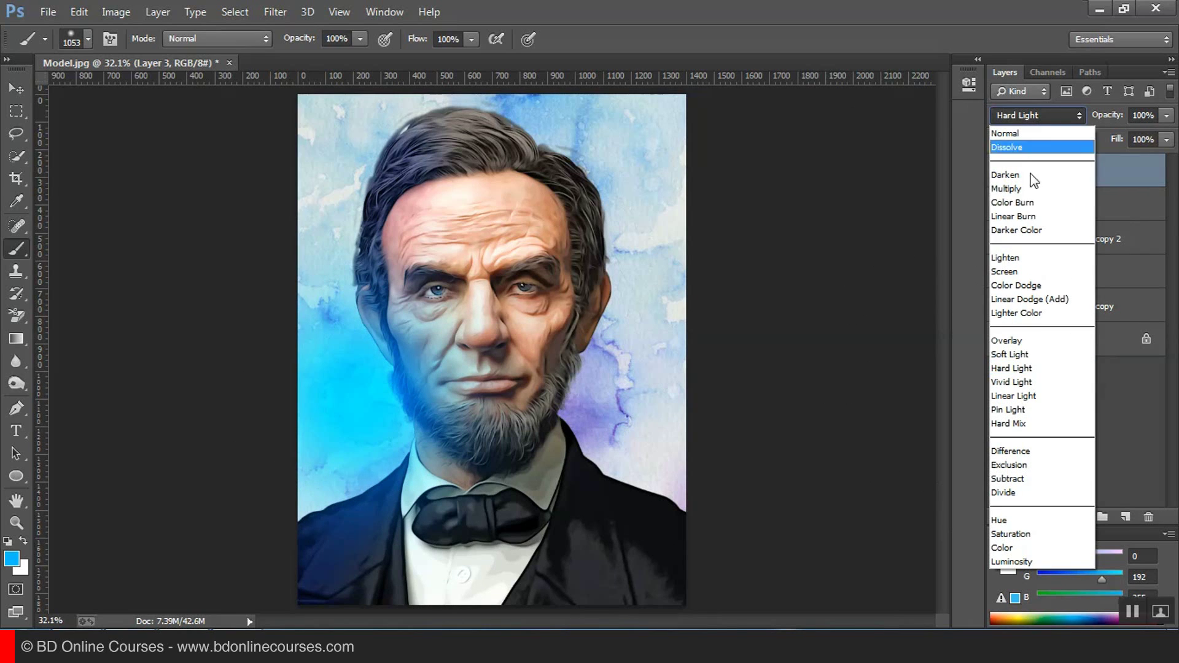
left_click(1009, 354)
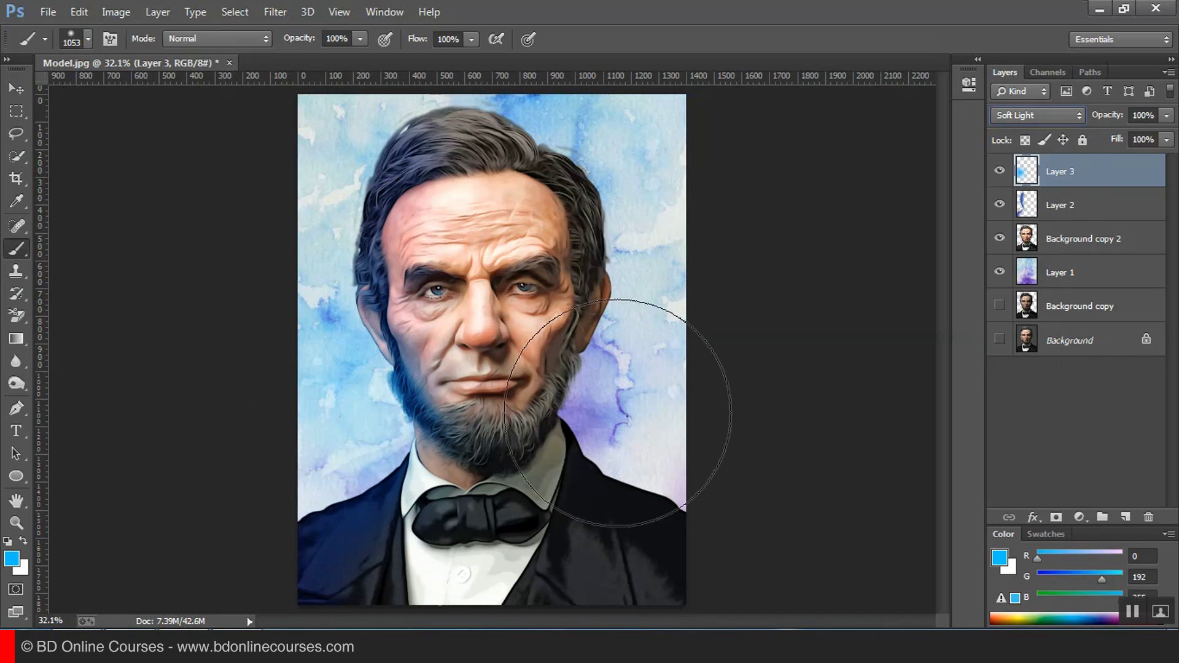
left_click(1016, 117)
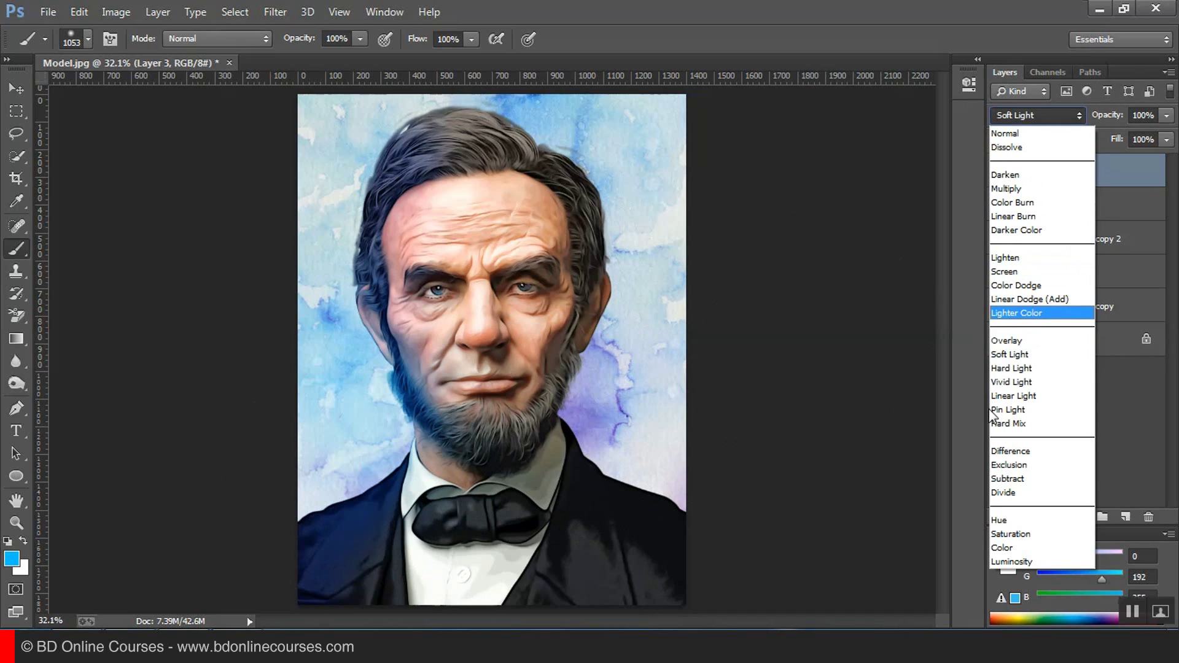
left_click(1014, 285)
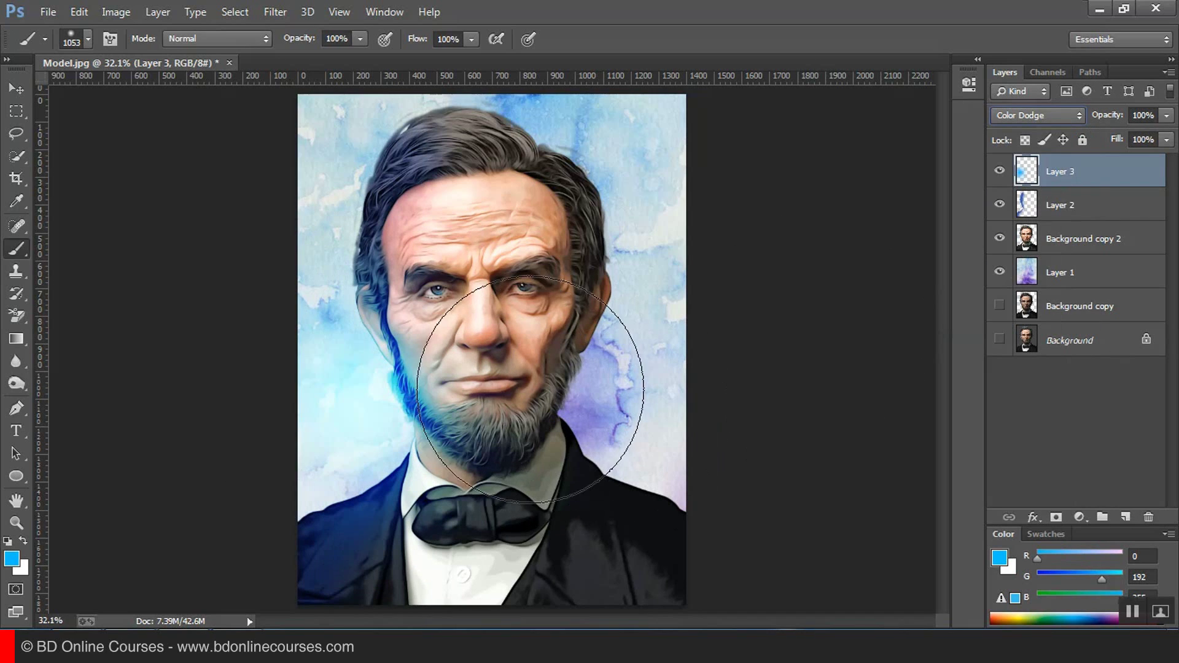
Step: Set the bright blue dab layer to Hard Light and reduce its opacity to 49%
left_click(1035, 115)
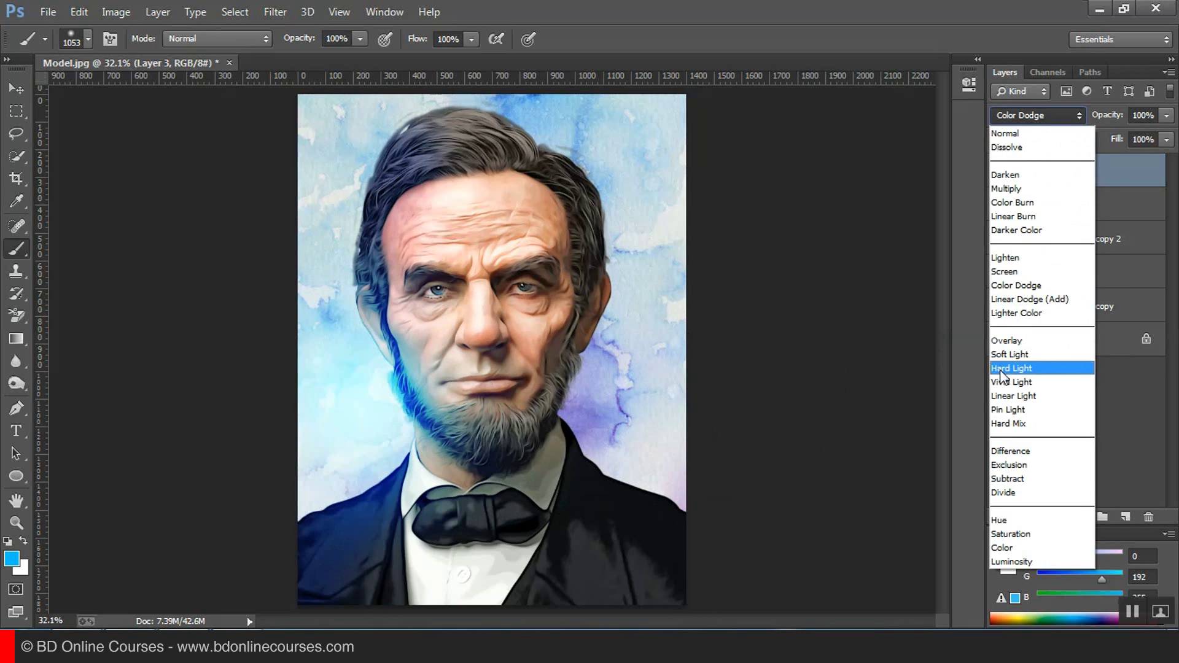
left_click(1007, 367)
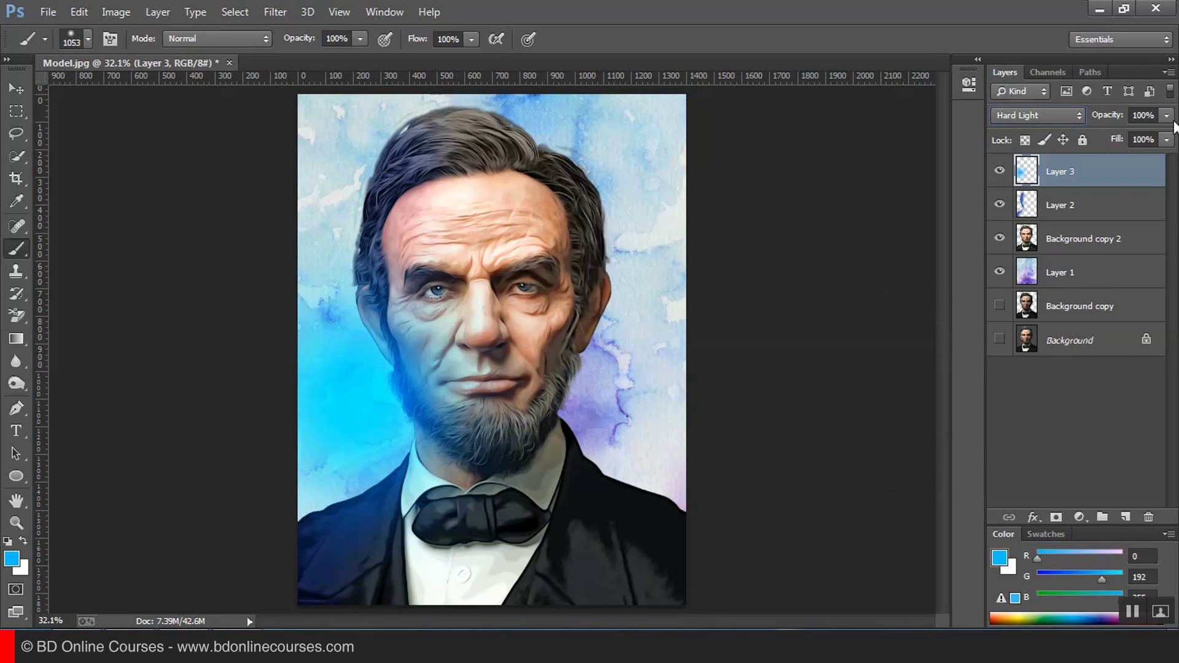
left_click(1166, 139)
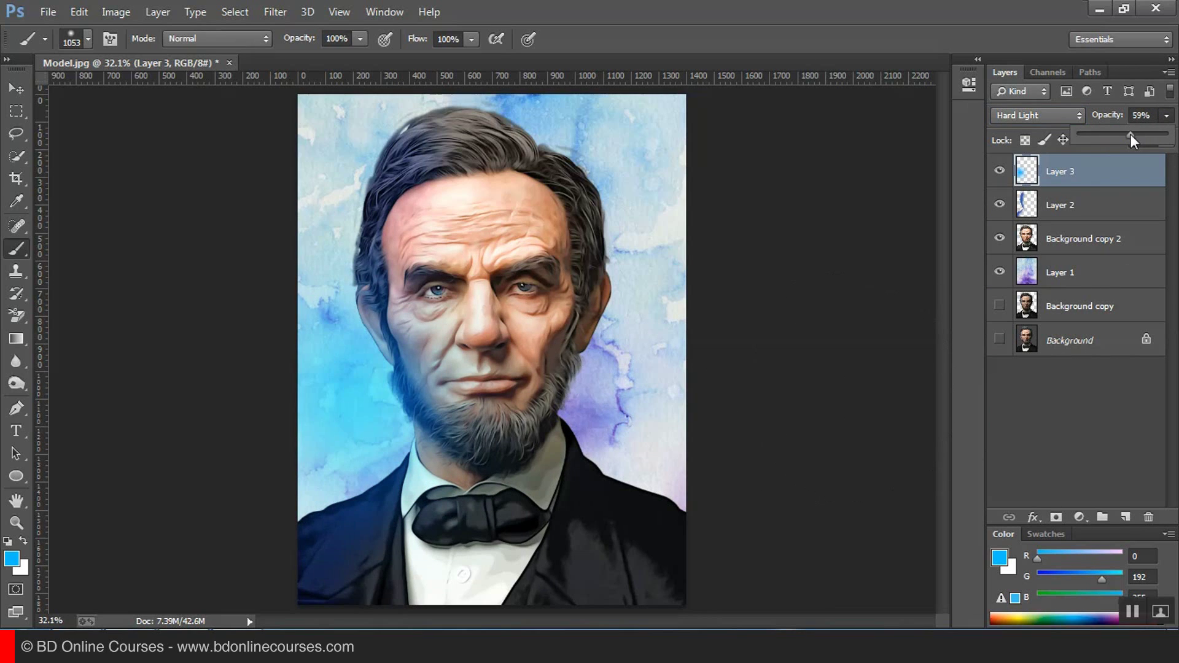
left_click(16, 111)
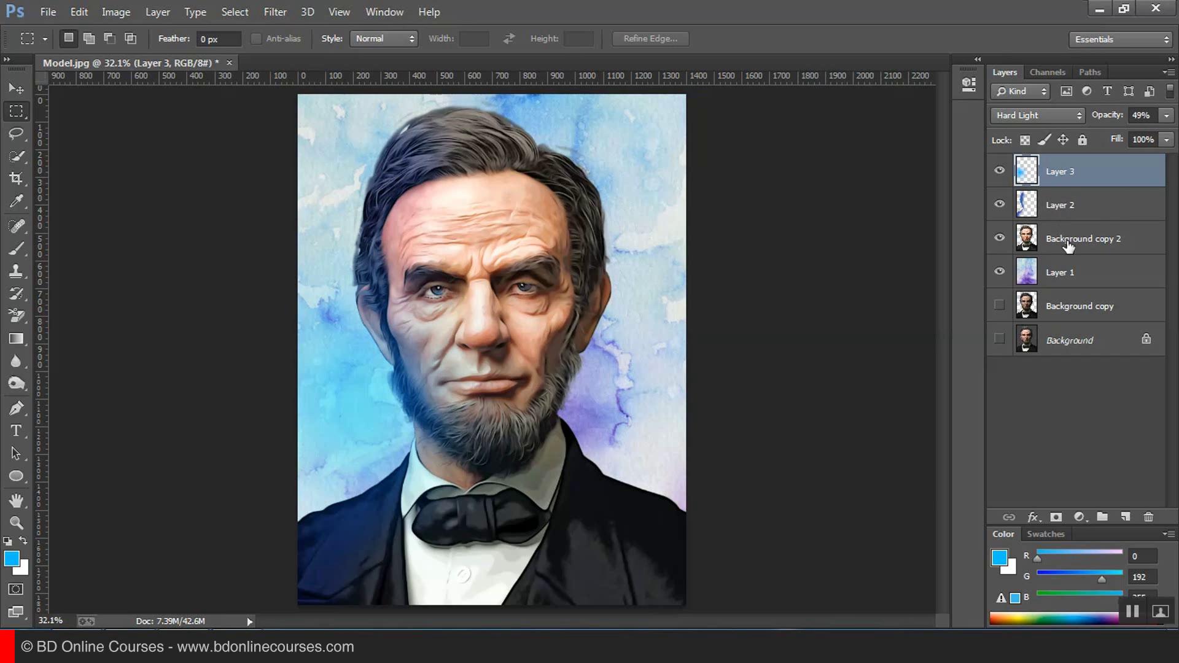
Step: Add a new layer directly above Layer 2 and fill it with black at 100% opacity in Normal mode
left_click(1073, 211)
left_click(1126, 517)
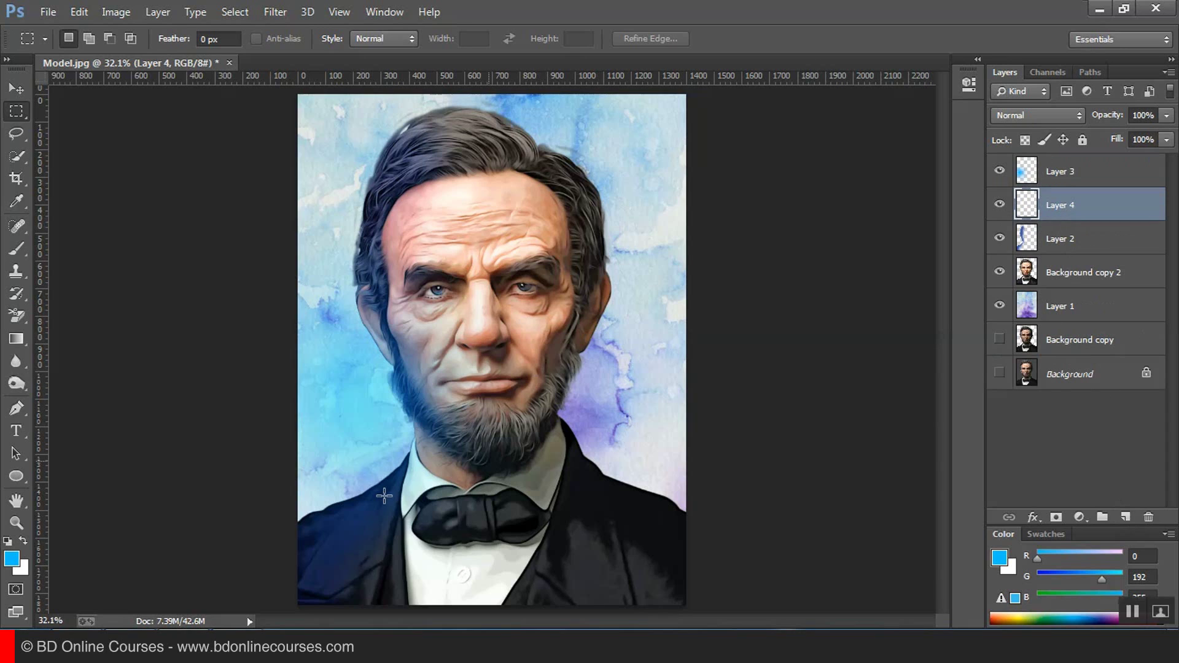
left_click(72, 12)
left_click(151, 237)
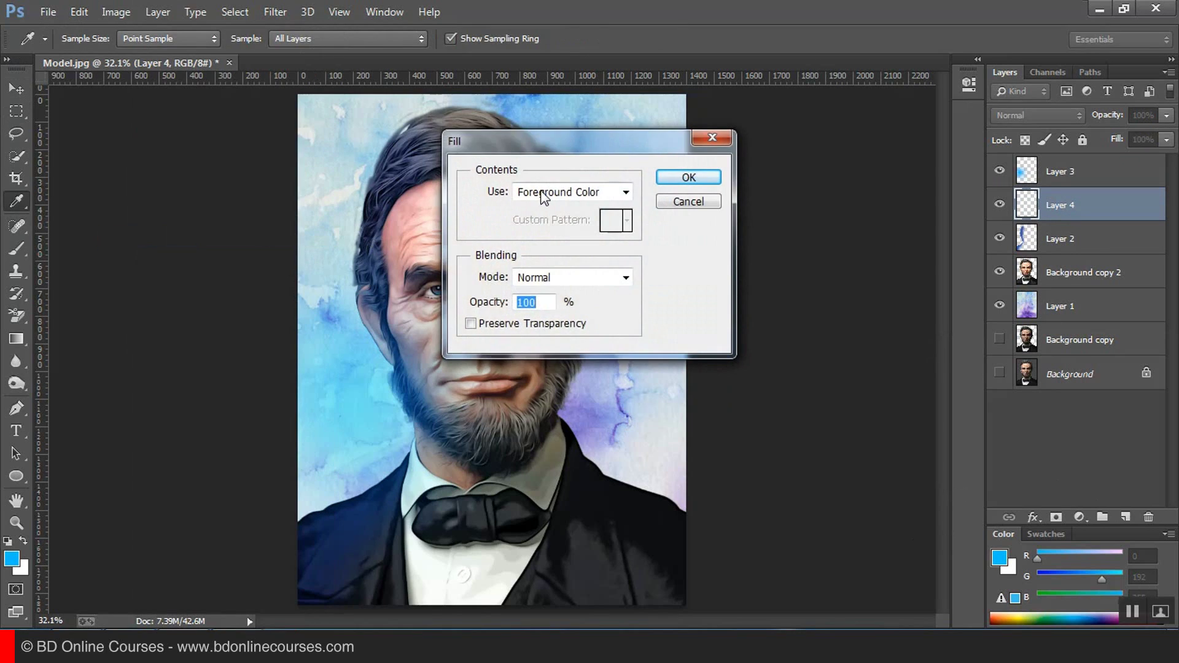
left_click(545, 192)
left_click(542, 320)
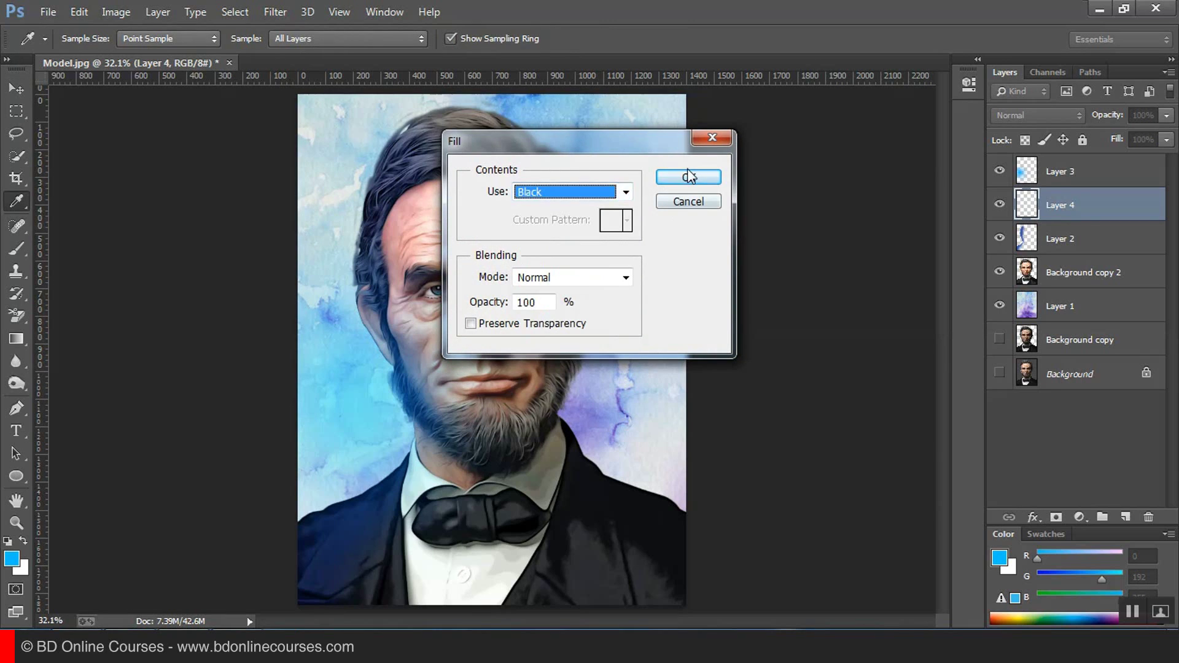
left_click(688, 177)
key("m")
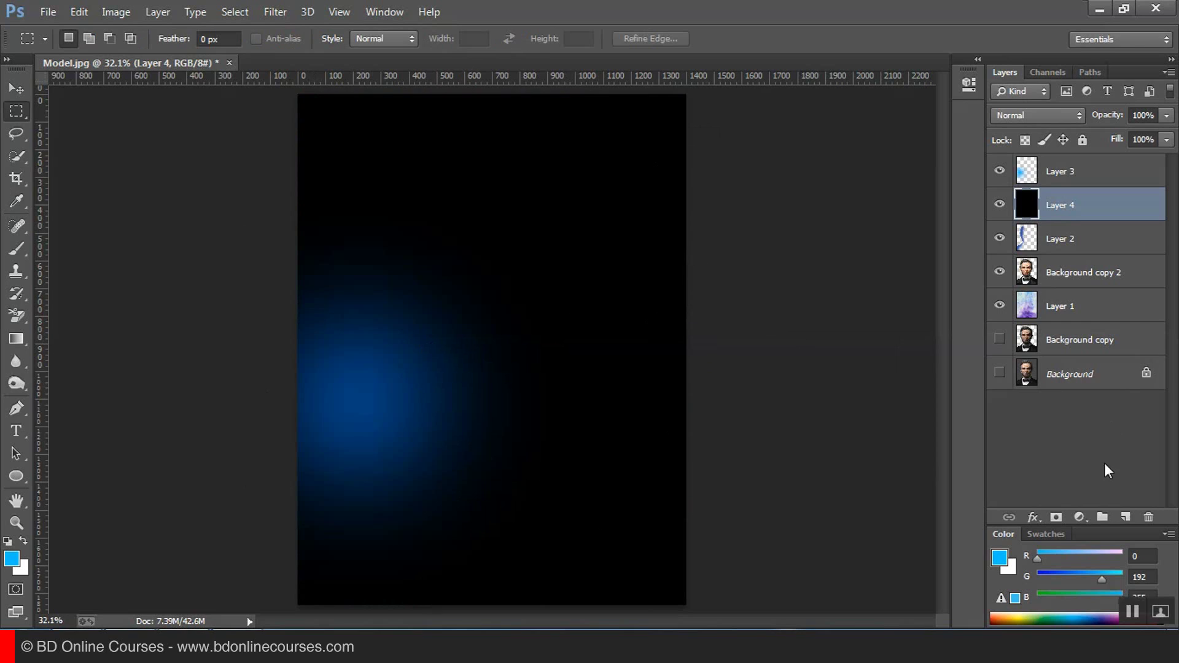
Step: Add a mask to the black layer and paint black over the face and center with the soft 1053 px brush
left_click(1056, 517)
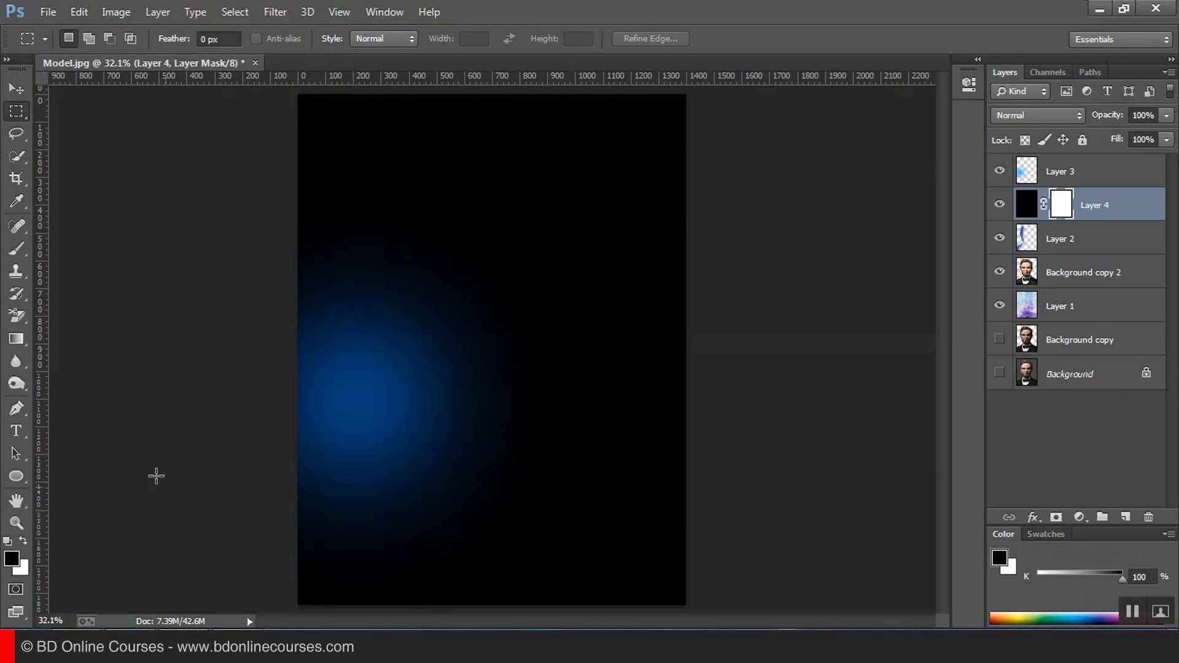
left_click(17, 249)
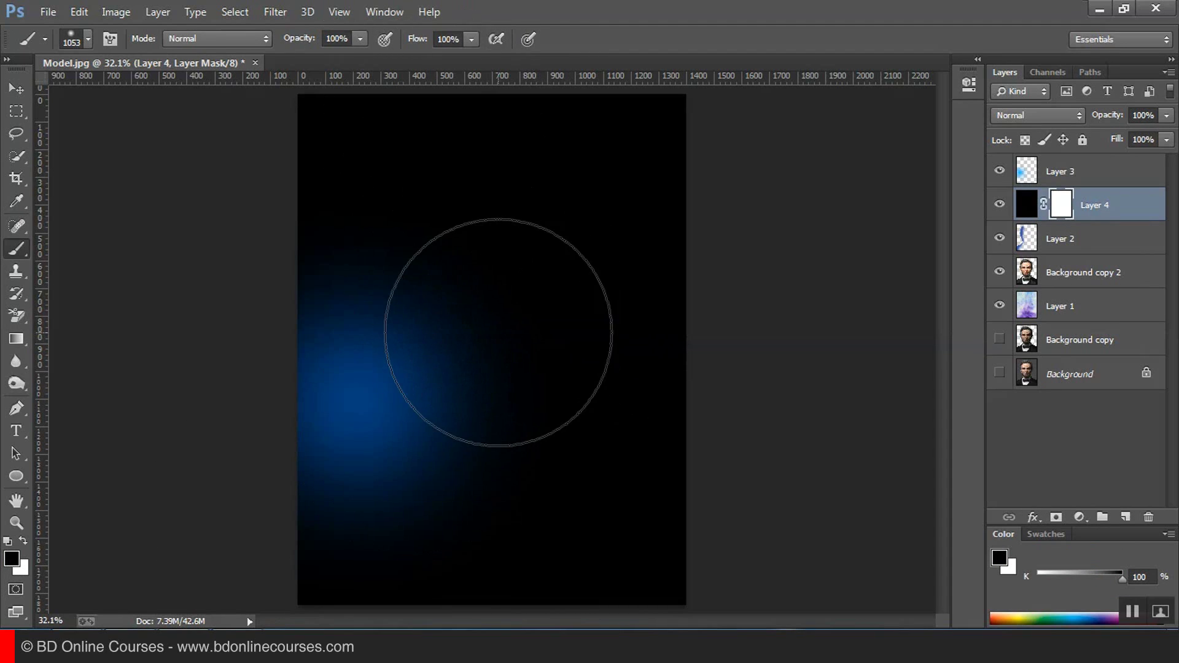
left_click(485, 288)
mouse_move(474, 248)
left_mouse_down()
mouse_move(491, 370)
mouse_move(469, 205)
mouse_move(503, 455)
mouse_move(494, 477)
mouse_move(509, 522)
mouse_move(476, 515)
mouse_move(488, 525)
mouse_move(461, 474)
left_mouse_up()
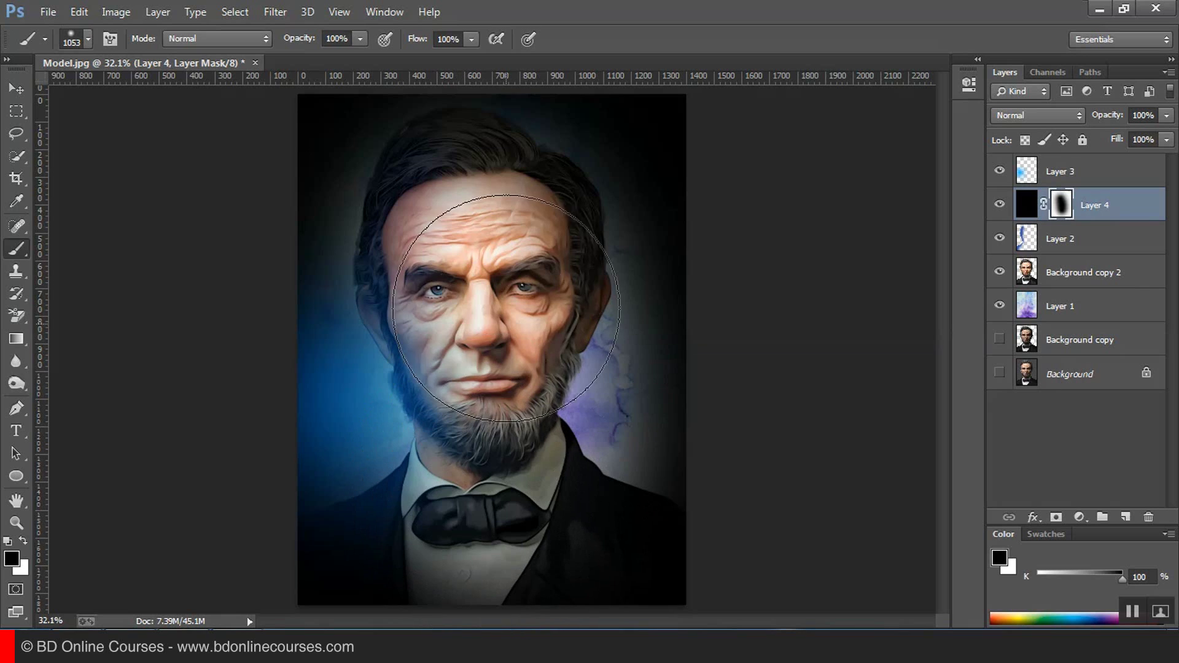
mouse_move(485, 202)
left_mouse_down()
mouse_move(473, 184)
mouse_move(482, 204)
left_mouse_up()
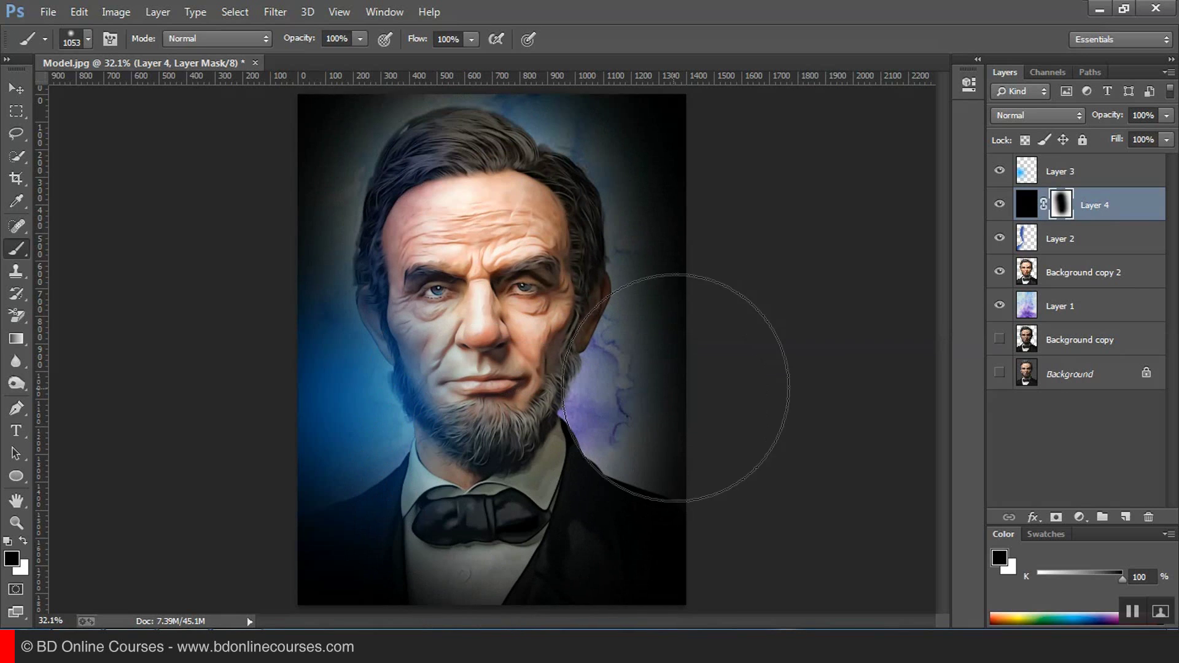
Step: Lower the brush opacity to 25% and paint black on the mask along the image edges and over the center to soften the vignette
left_click(359, 38)
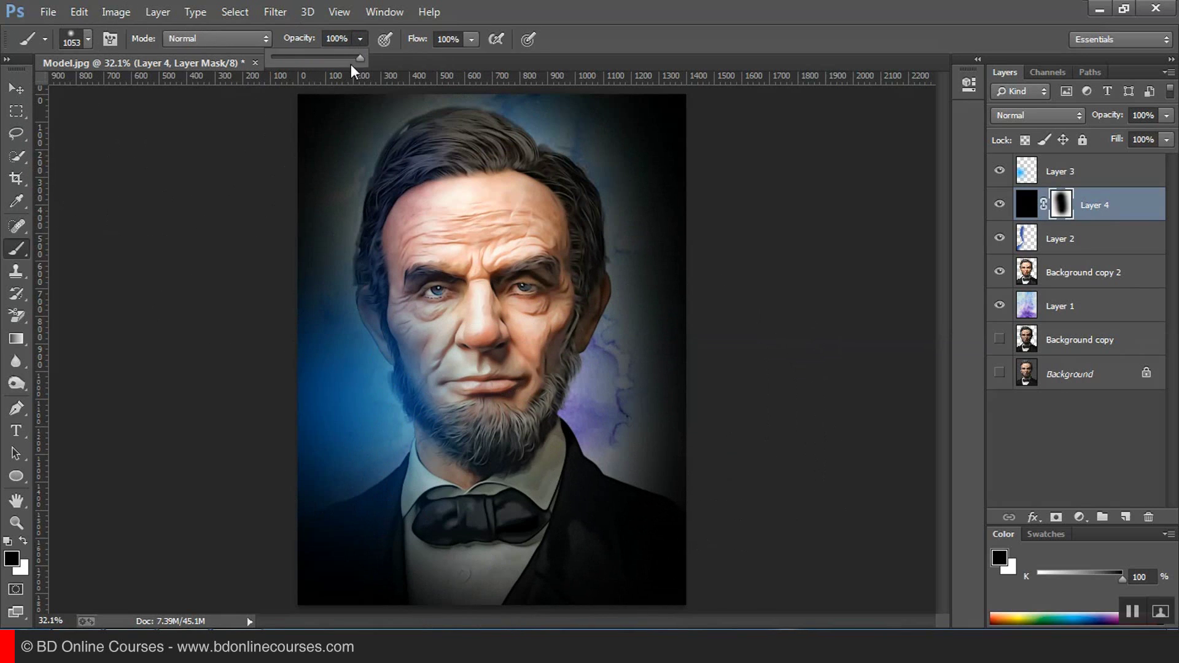
left_click_drag(361, 57, 295, 61)
left_click(588, 56)
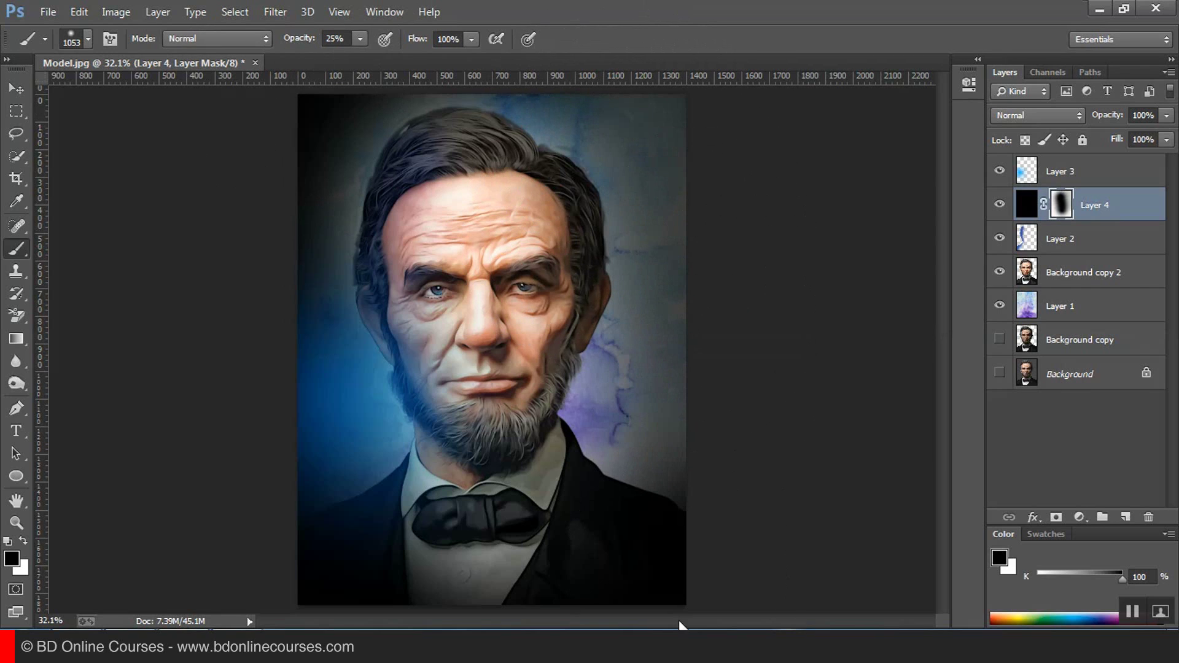
left_click_drag(141, 63, 83, 238)
left_click_drag(296, 237, 376, 72)
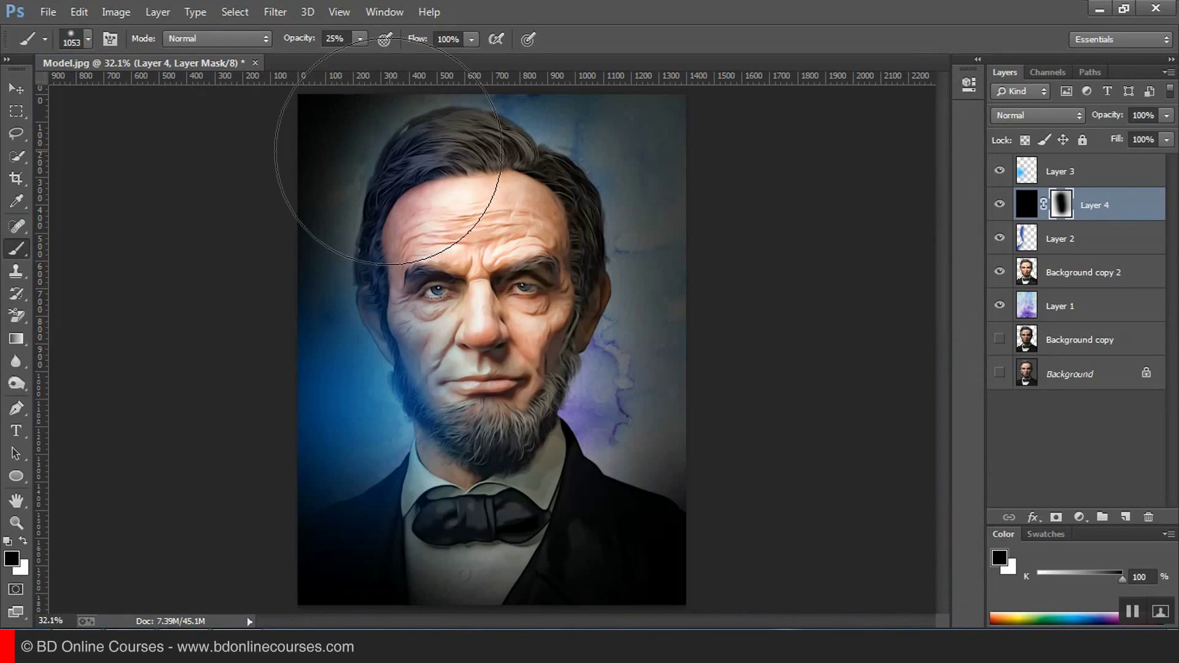
mouse_move(388, 151)
left_mouse_down()
mouse_move(357, 151)
mouse_move(320, 199)
mouse_move(277, 350)
mouse_move(266, 513)
left_mouse_up()
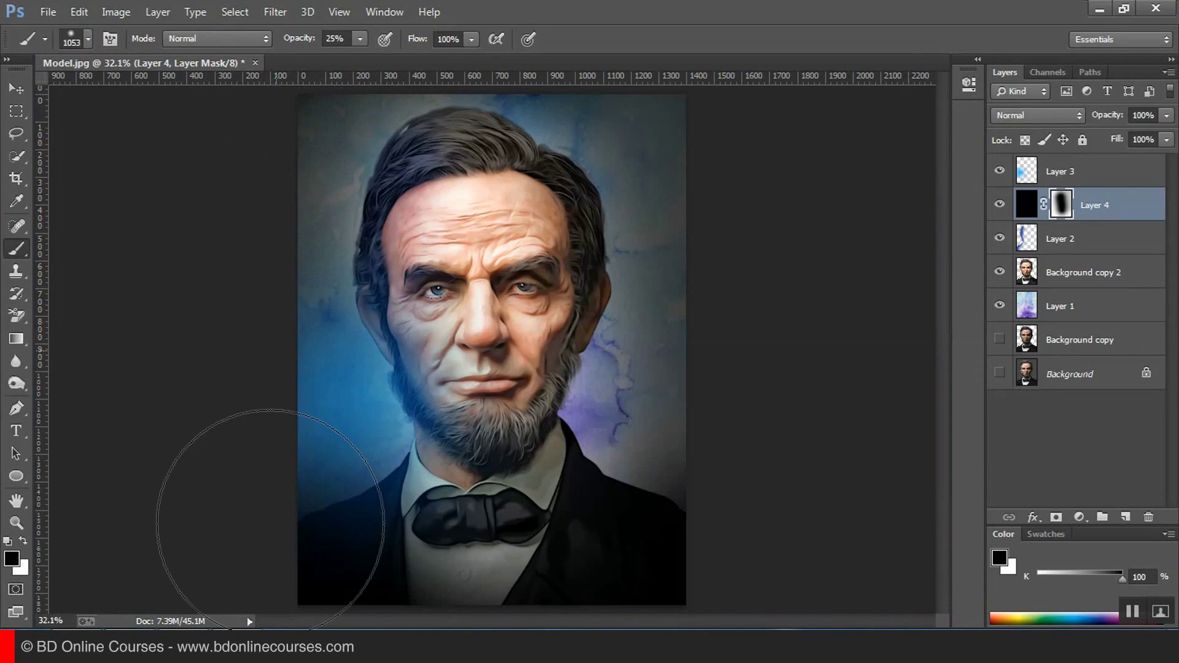
mouse_move(679, 518)
left_mouse_down()
mouse_move(790, 421)
mouse_move(711, 131)
left_mouse_up()
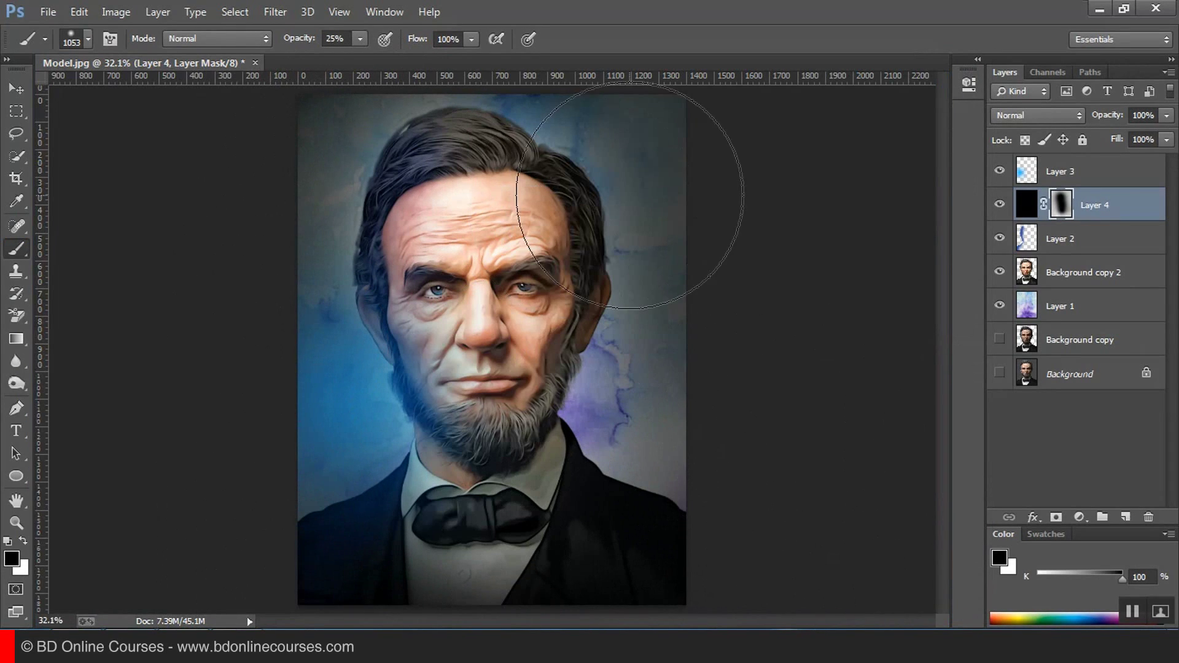
mouse_move(509, 354)
left_mouse_down()
mouse_move(466, 313)
mouse_move(442, 380)
mouse_move(510, 462)
mouse_move(491, 491)
mouse_move(466, 491)
mouse_move(482, 246)
left_mouse_up()
Step: Hide and show the bright blue dab layer to compare its effect
left_click(16, 112)
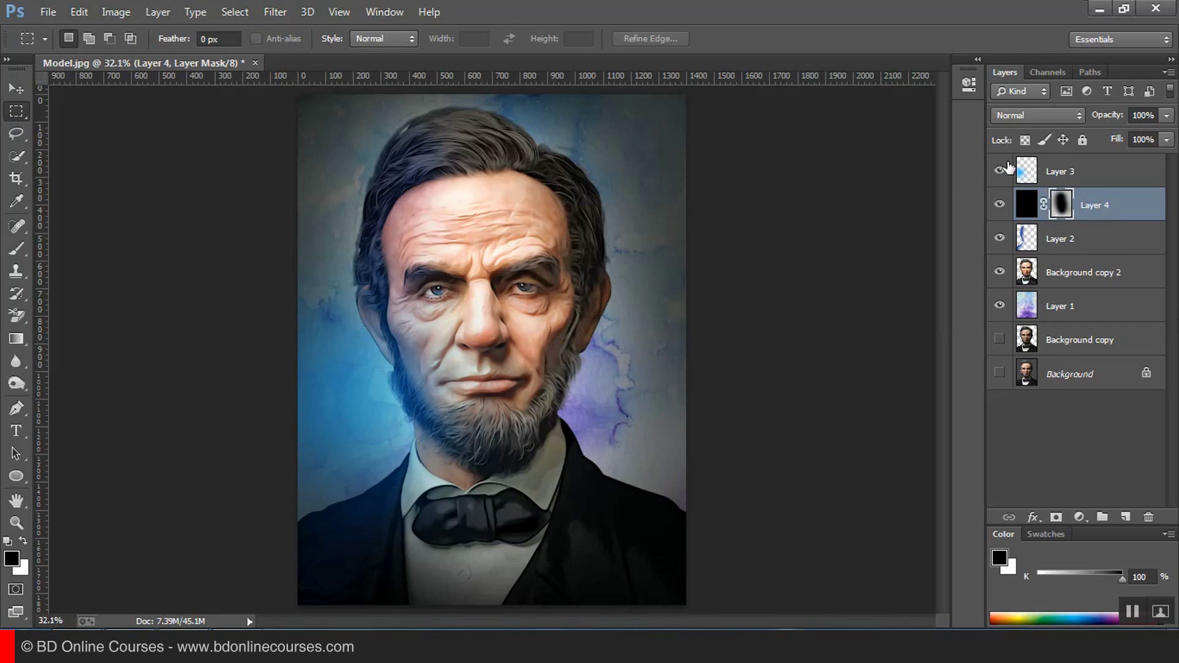
left_click(1006, 168)
left_click(1005, 170)
Step: Add a new empty layer directly above the watercolor background layer, Layer 1
left_click(1068, 280)
left_click(1033, 315)
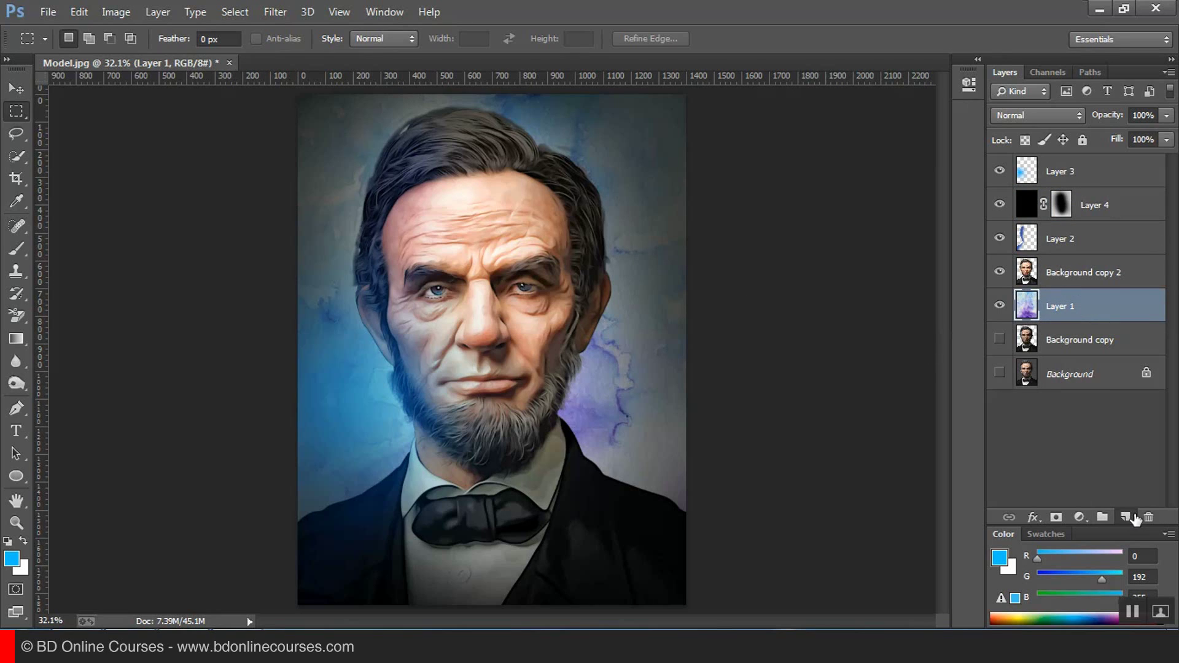
left_click(1125, 517)
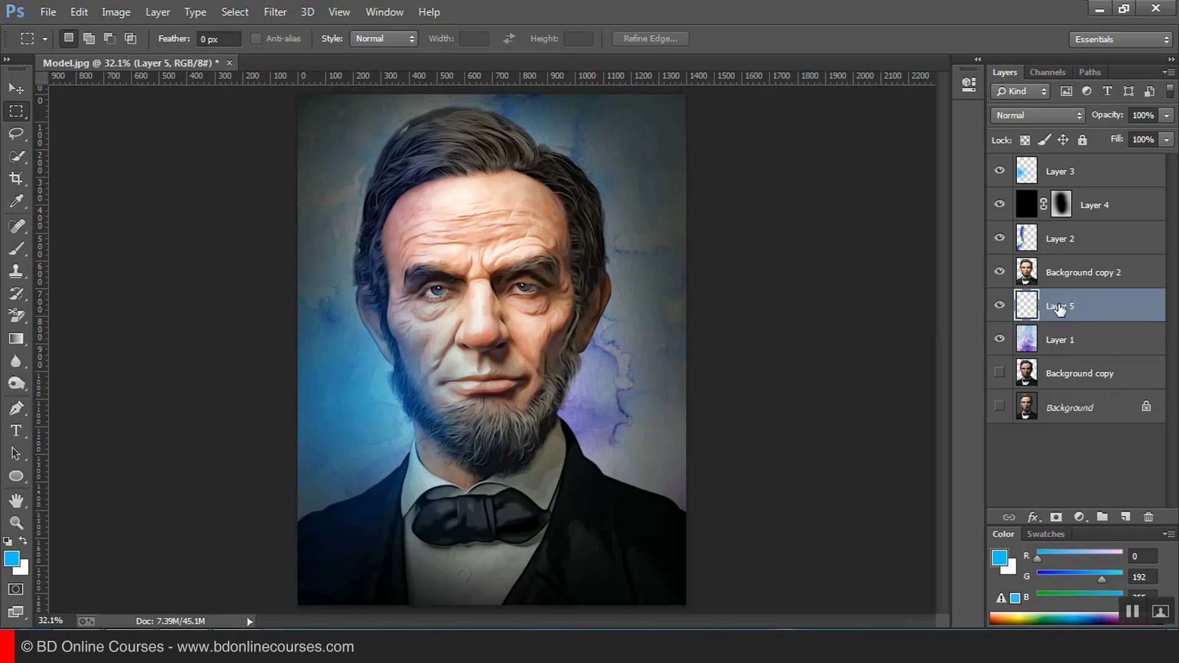
Step: Paint one large white dab behind the head on the new layer with a soft 1842 px brush at 100% opacity
left_click(23, 541)
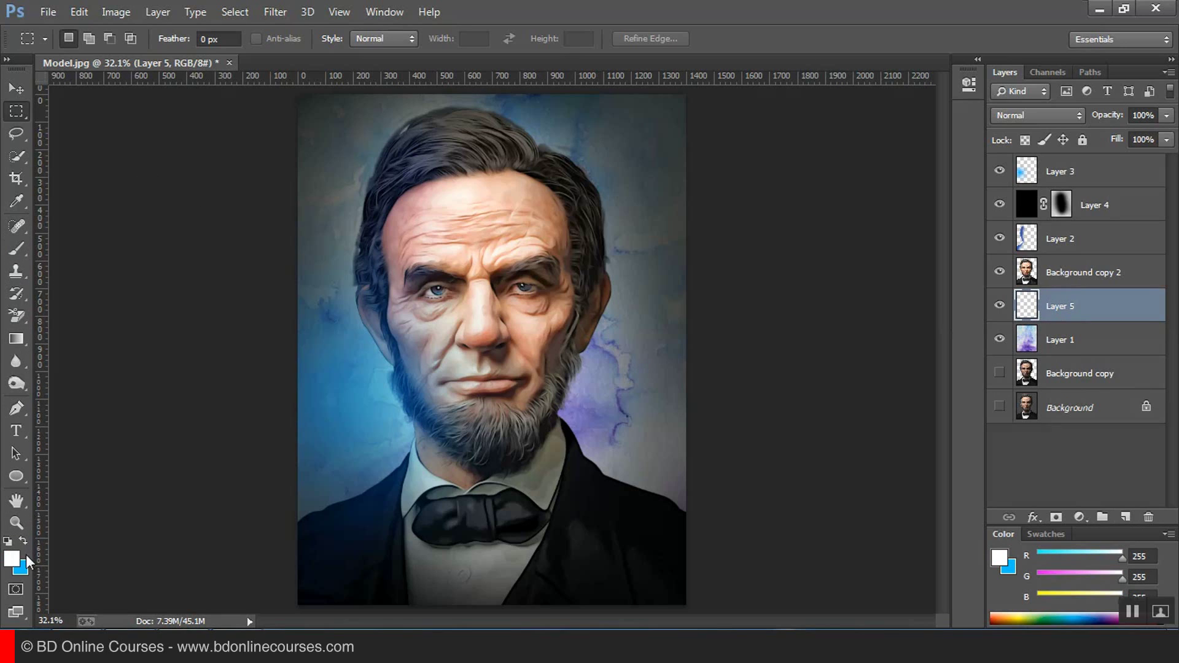
left_click(19, 249)
mouse_move(356, 41)
left_mouse_down()
mouse_move(371, 57)
mouse_move(599, 58)
left_mouse_up()
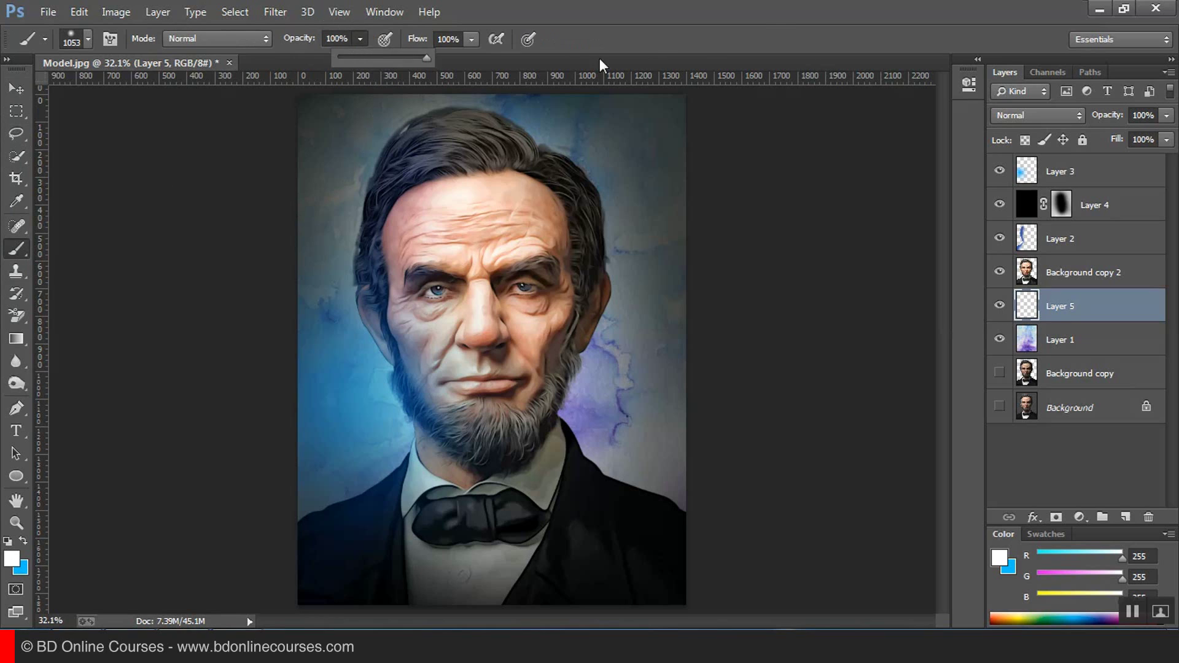
right_click(589, 253)
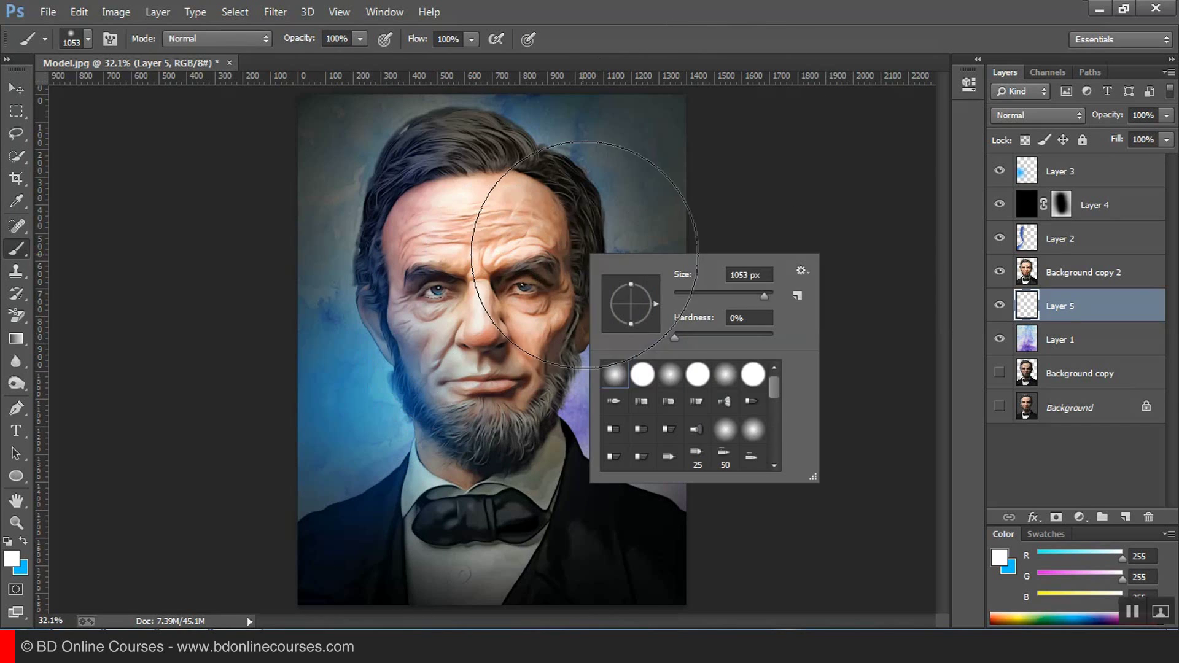
left_click_drag(768, 292, 771, 292)
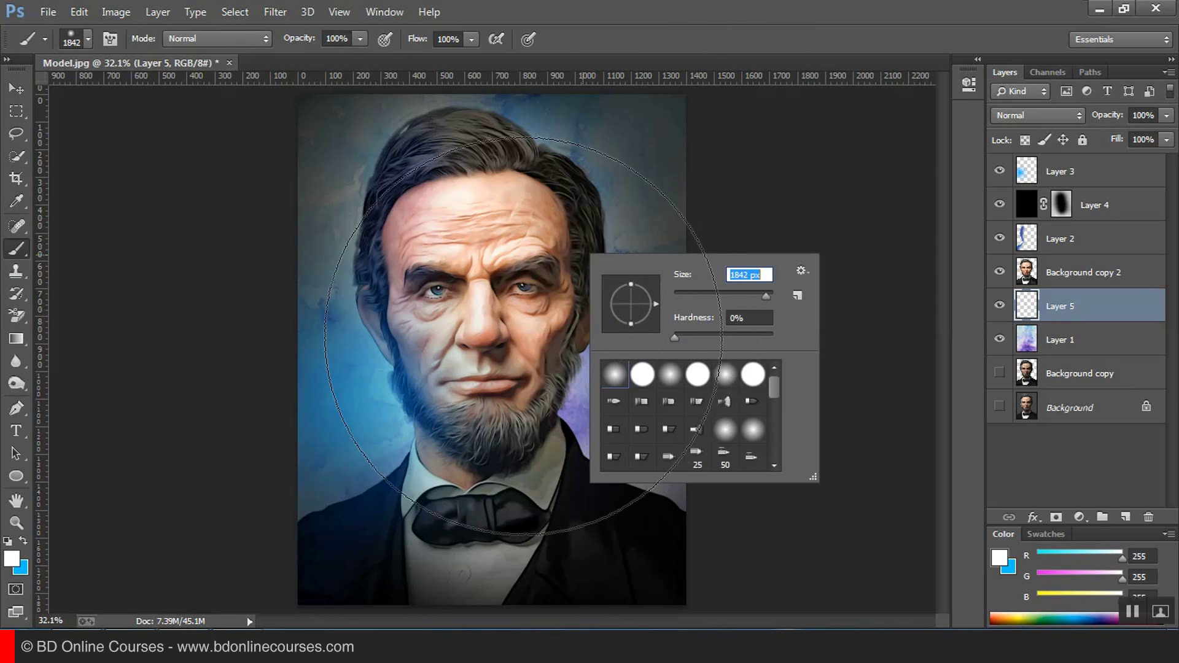
left_click(476, 366)
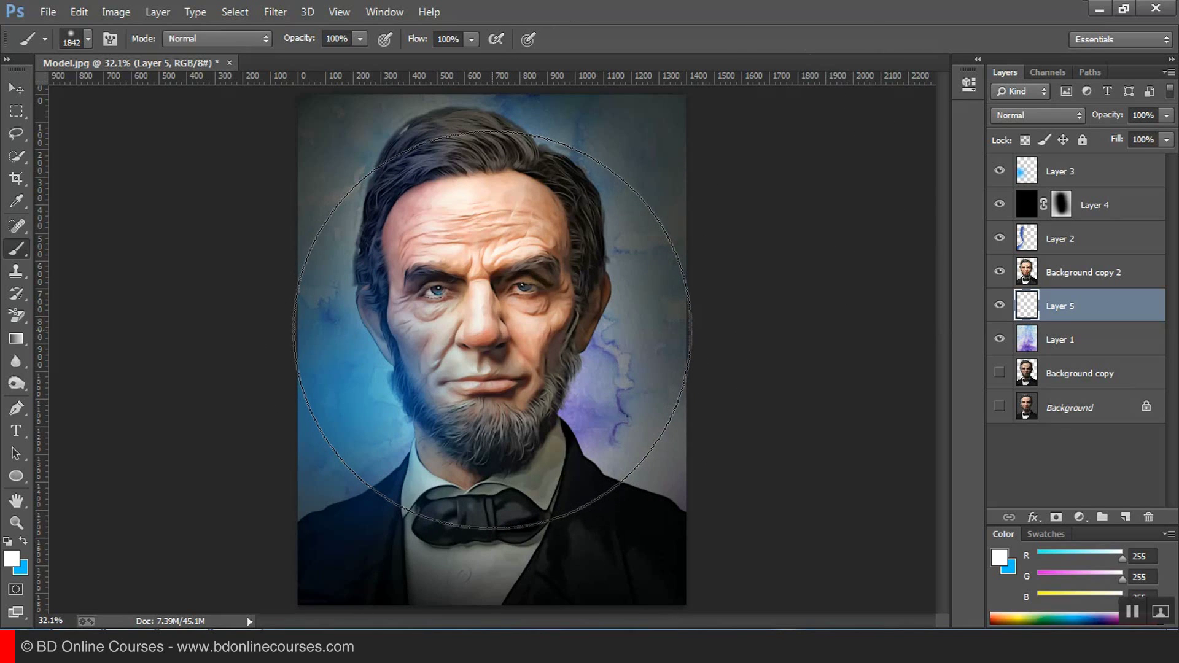
left_click(492, 329)
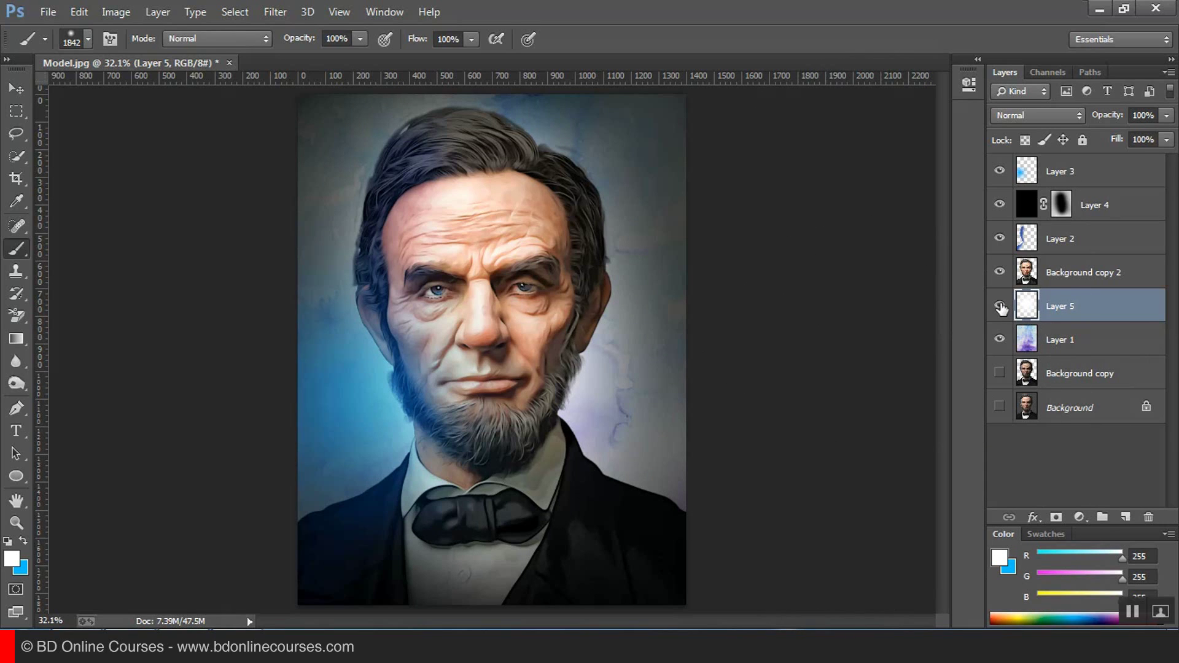
Step: Try the Overlay and Screen blend modes on the white dab layer
left_click(1033, 114)
left_click(1036, 114)
left_click(1057, 113)
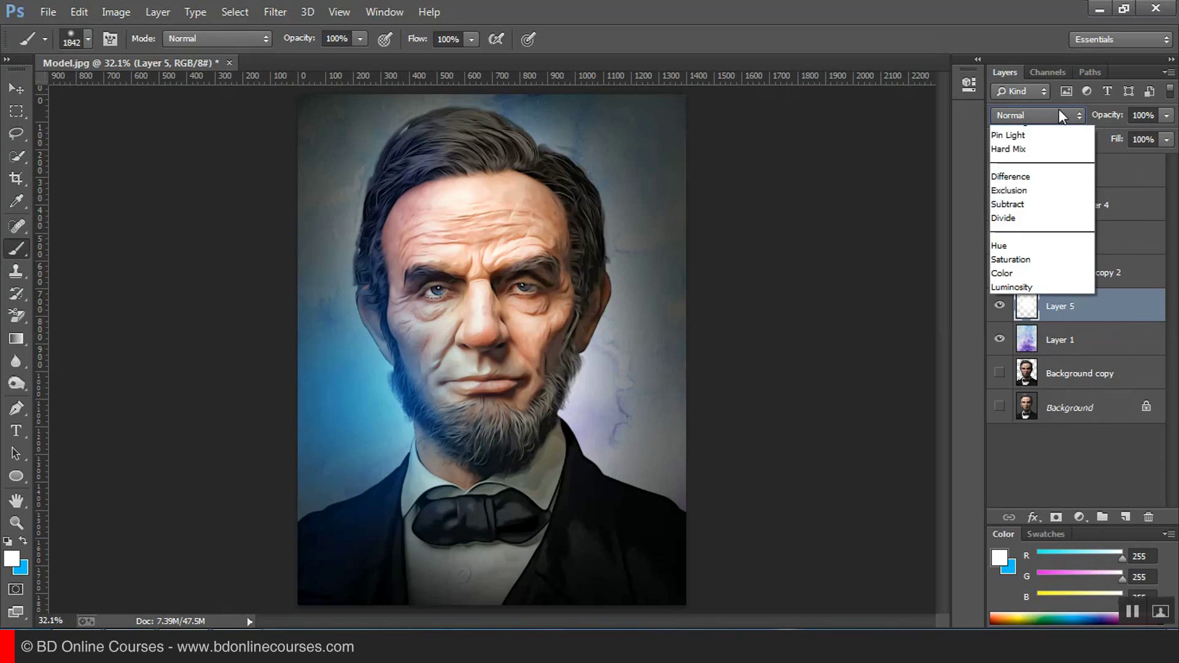
left_click(1033, 340)
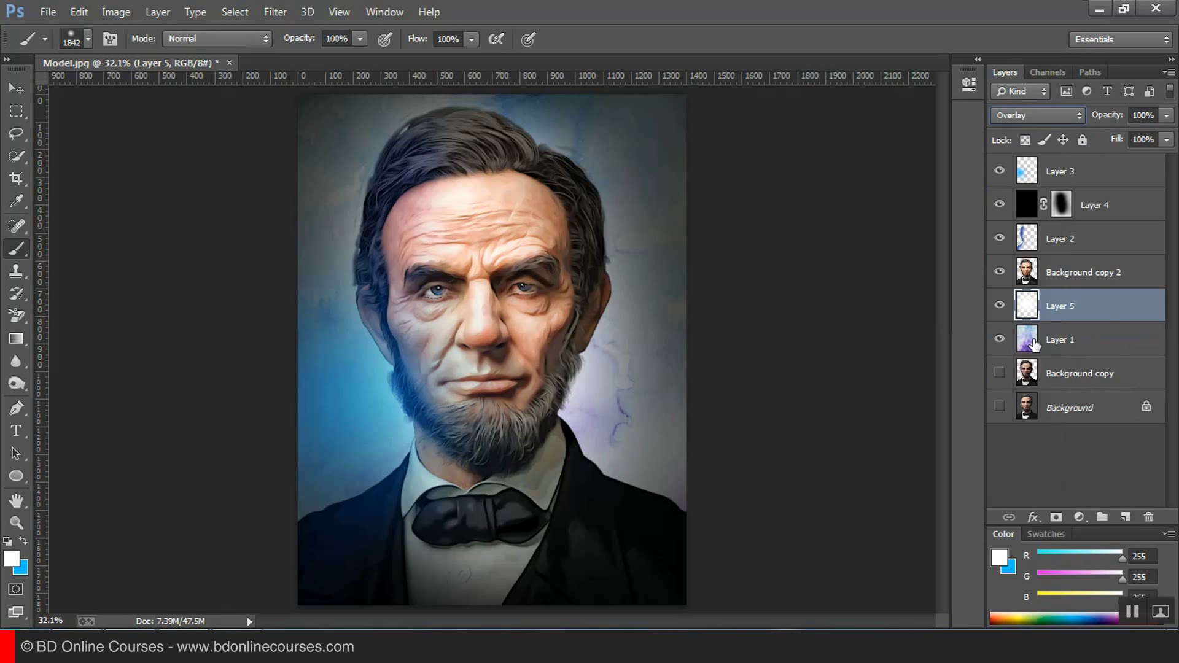
left_click(1012, 119)
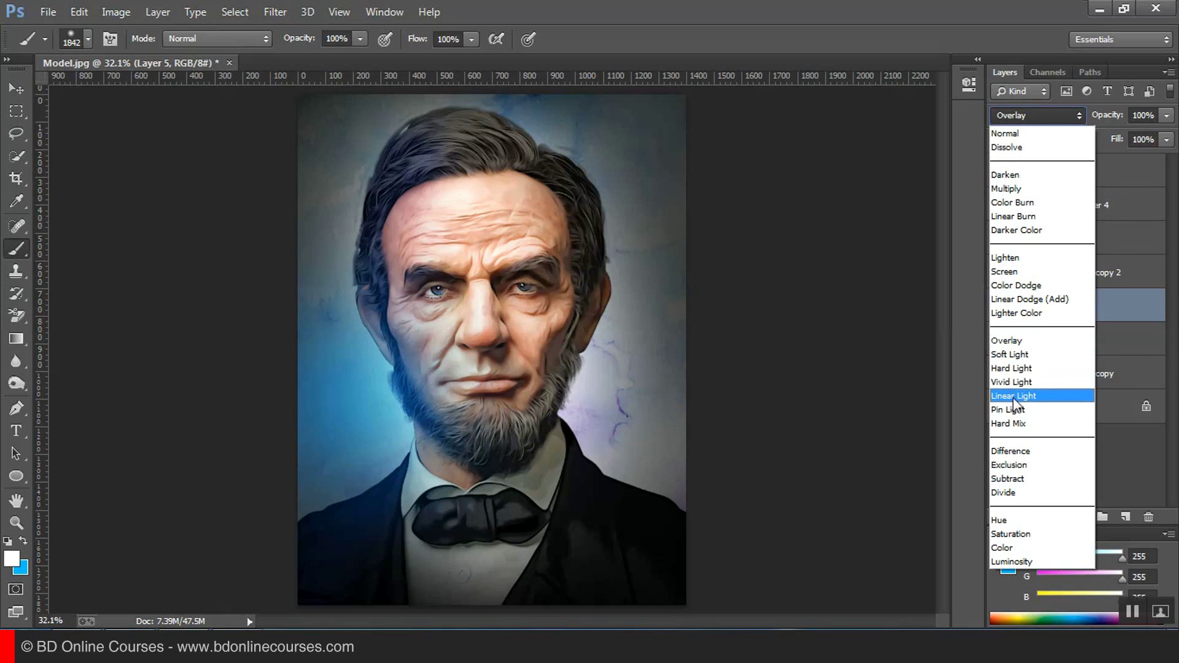
left_click(1010, 271)
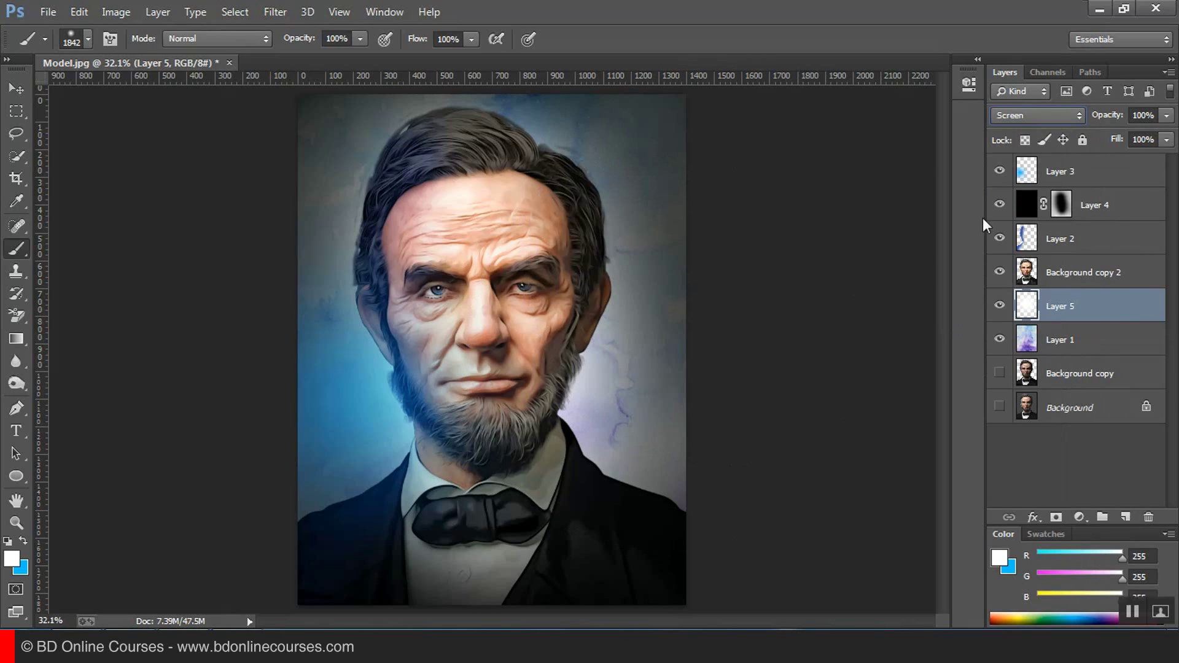
Step: Set the white dab layer's blend mode to Soft Light and its opacity to 53%
left_click(1019, 115)
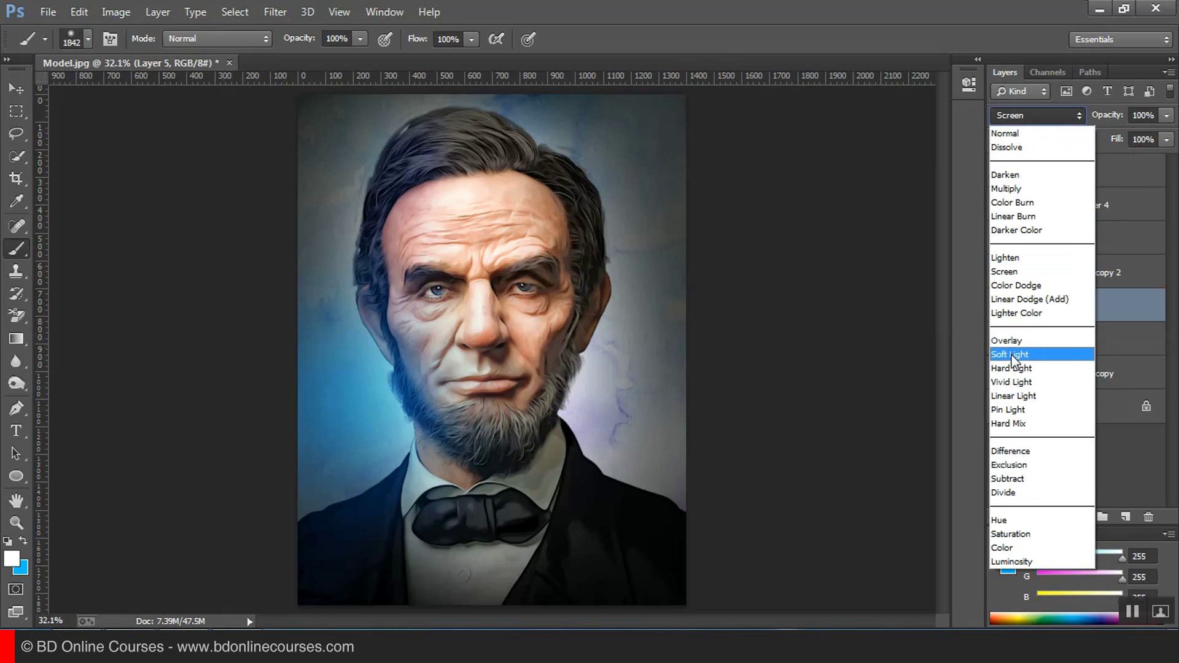
left_click(1010, 354)
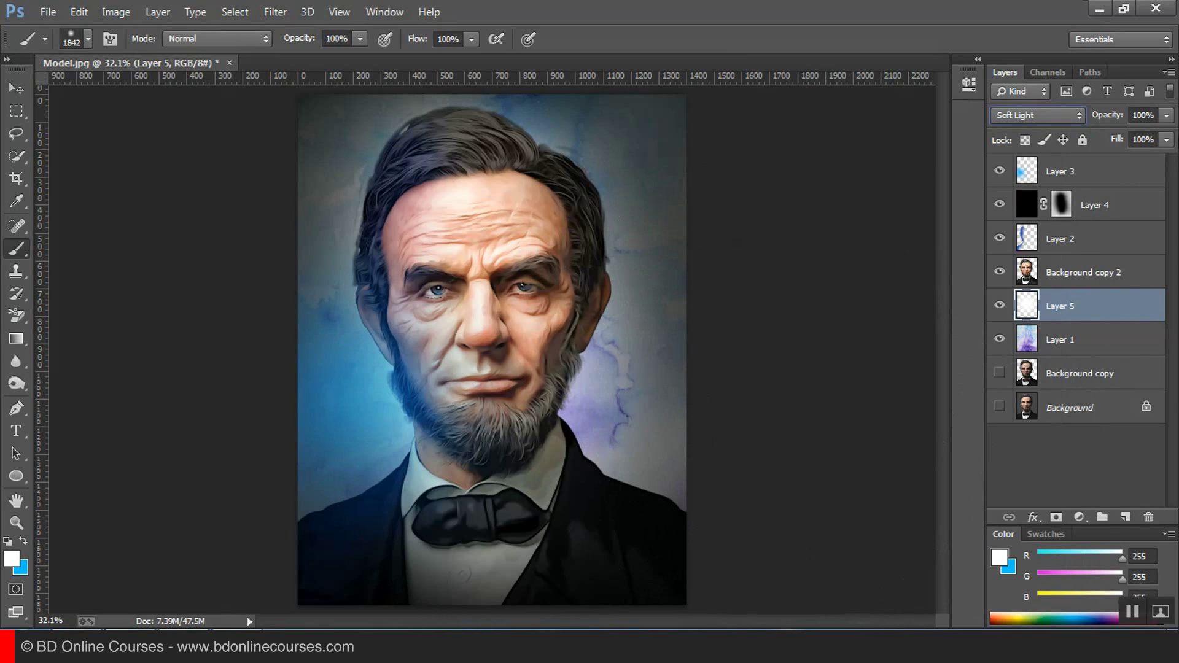
left_click(1166, 116)
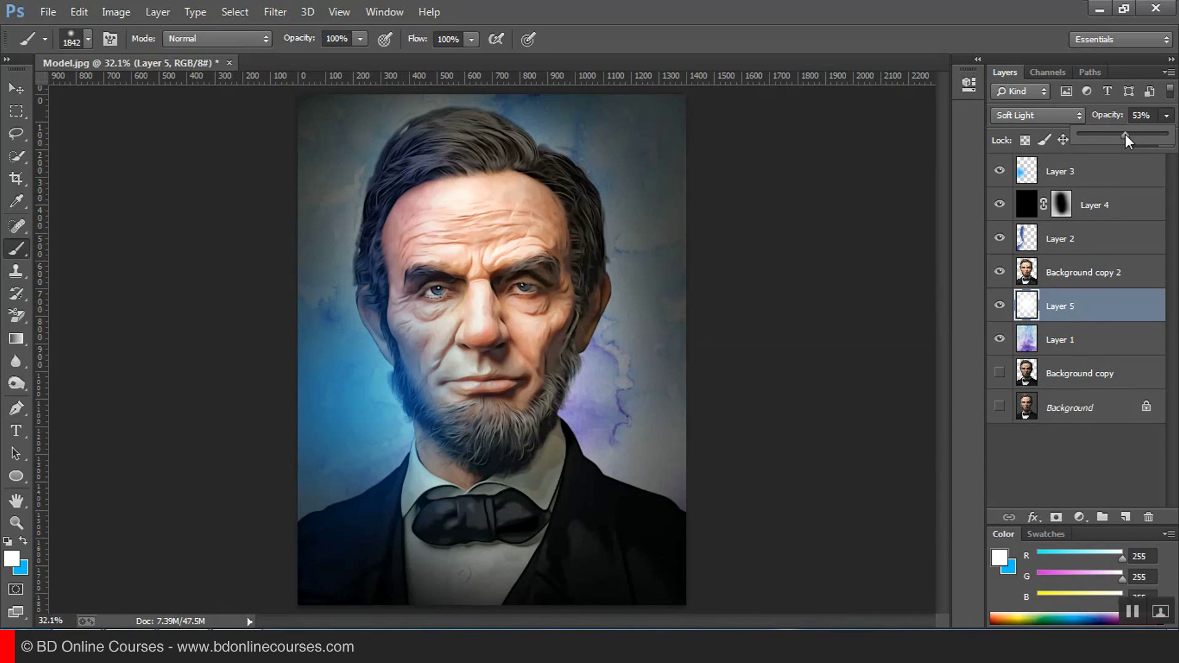
left_click(15, 111)
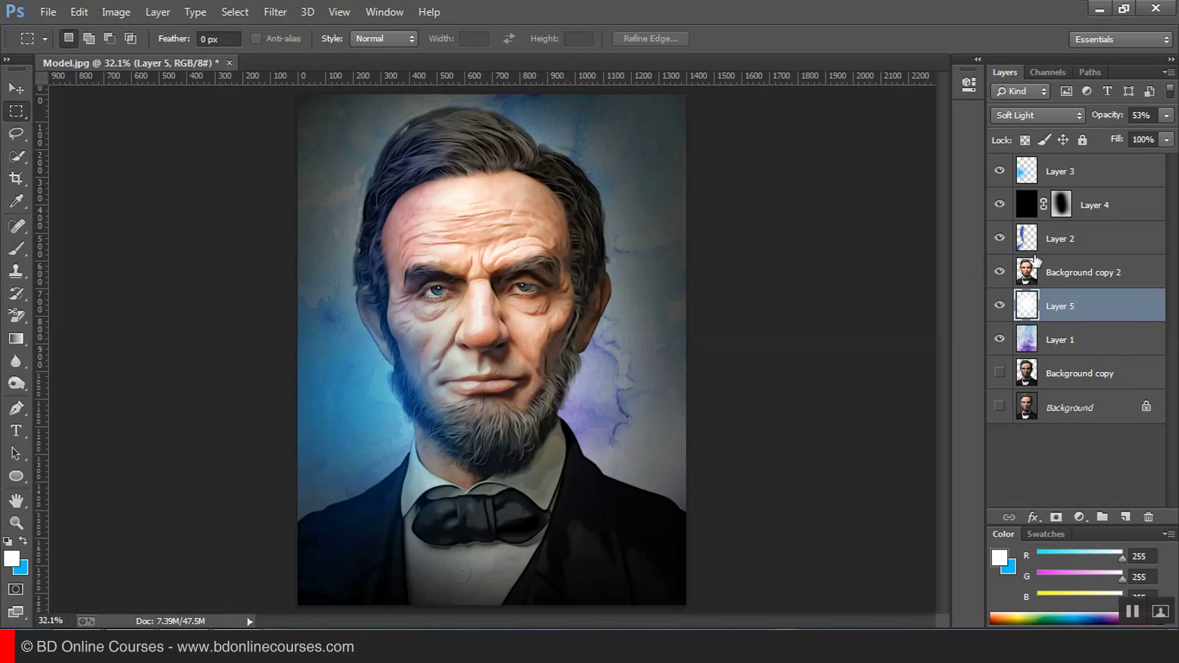
Step: Load the outline of the Background copy 2 cutout as a selection and add an empty layer directly above it
left_click_drag(1027, 246, 1027, 275)
left_click(1027, 274, "ctrl")
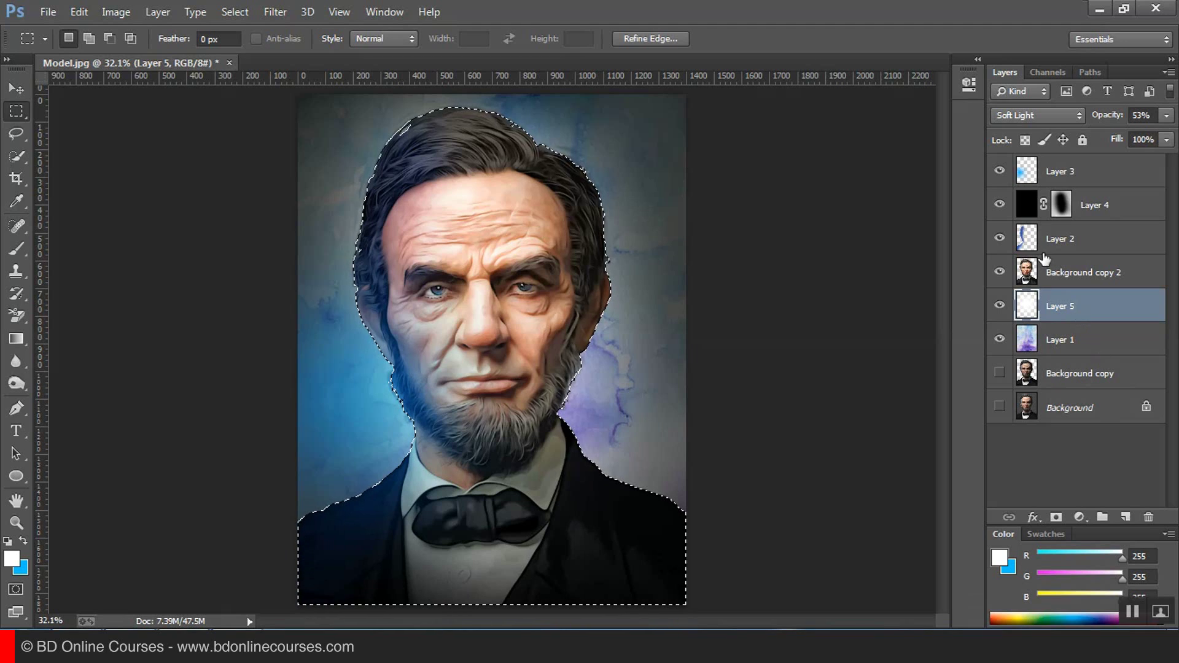
left_click(1045, 265)
left_click(1125, 517)
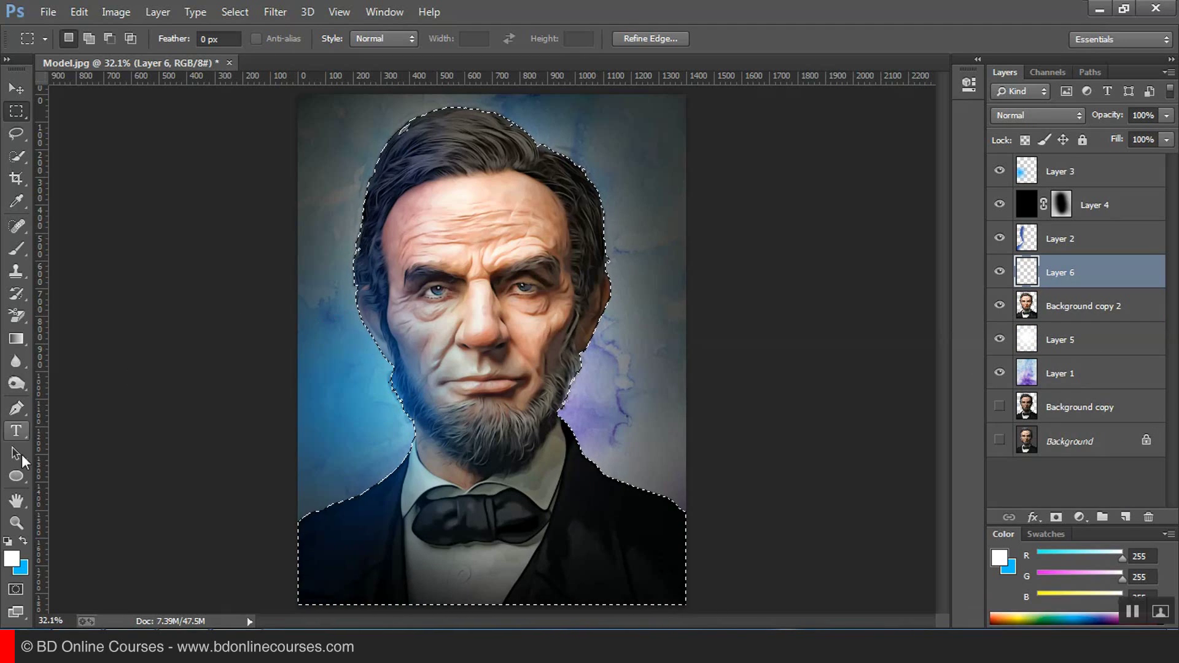
Step: Set the soft round brush to 472 px with 0% hardness
left_click(24, 541)
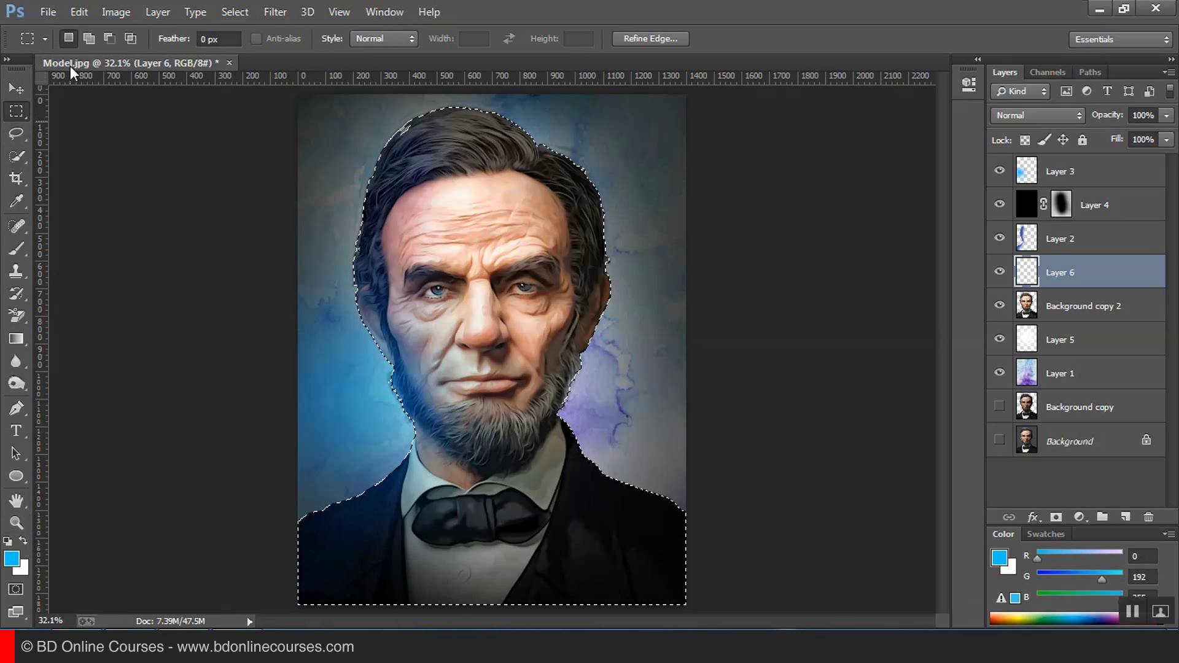
left_click(17, 248)
right_click(730, 237)
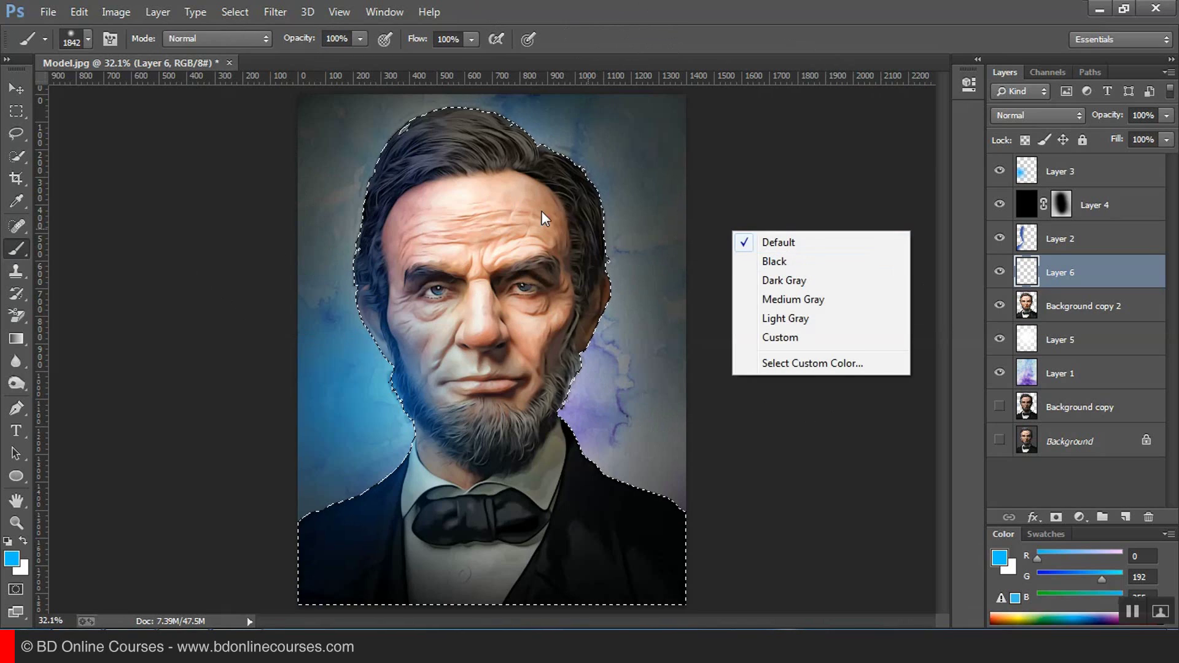
right_click(638, 175)
left_click(766, 211)
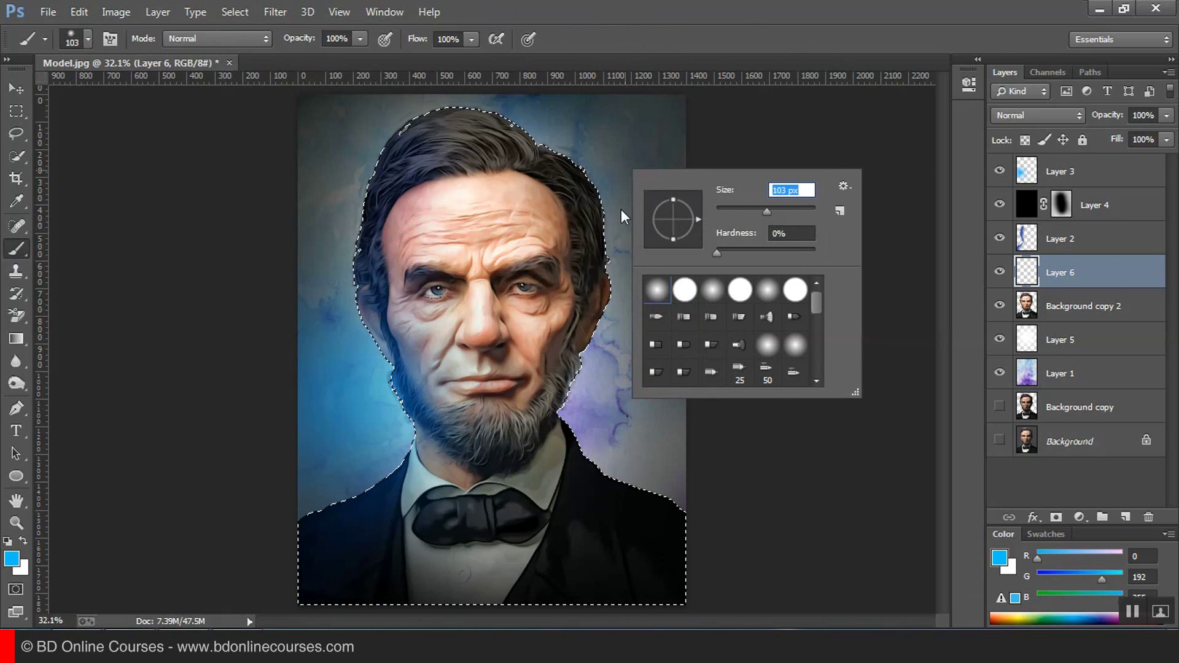
type("472")
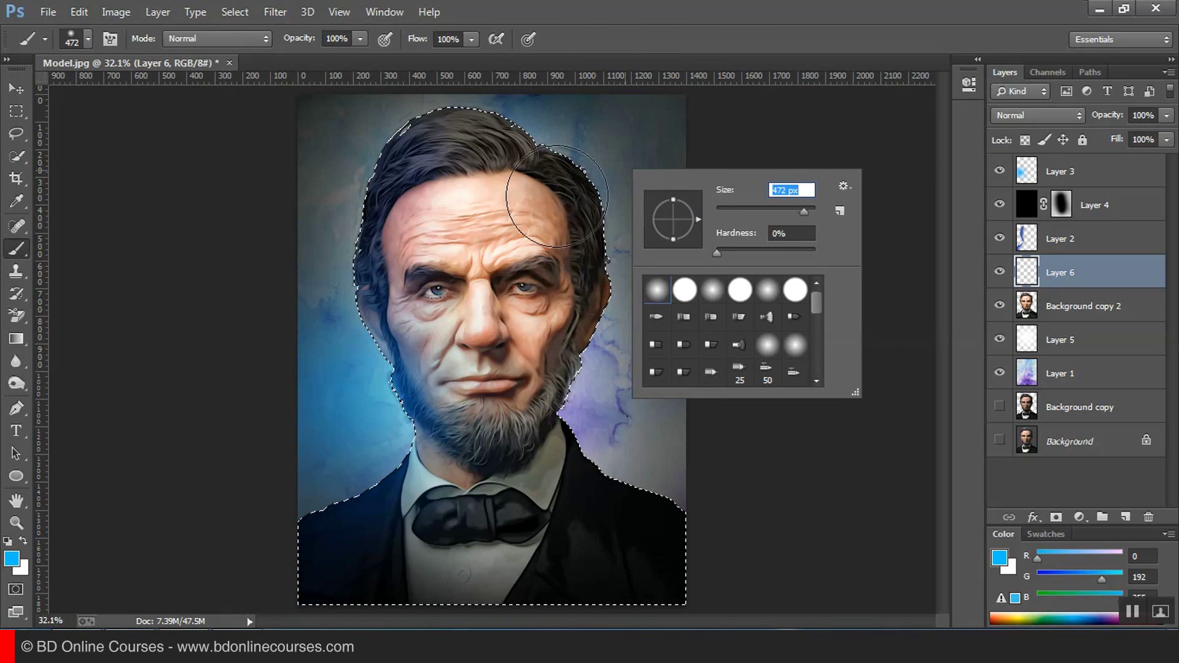
key("Return")
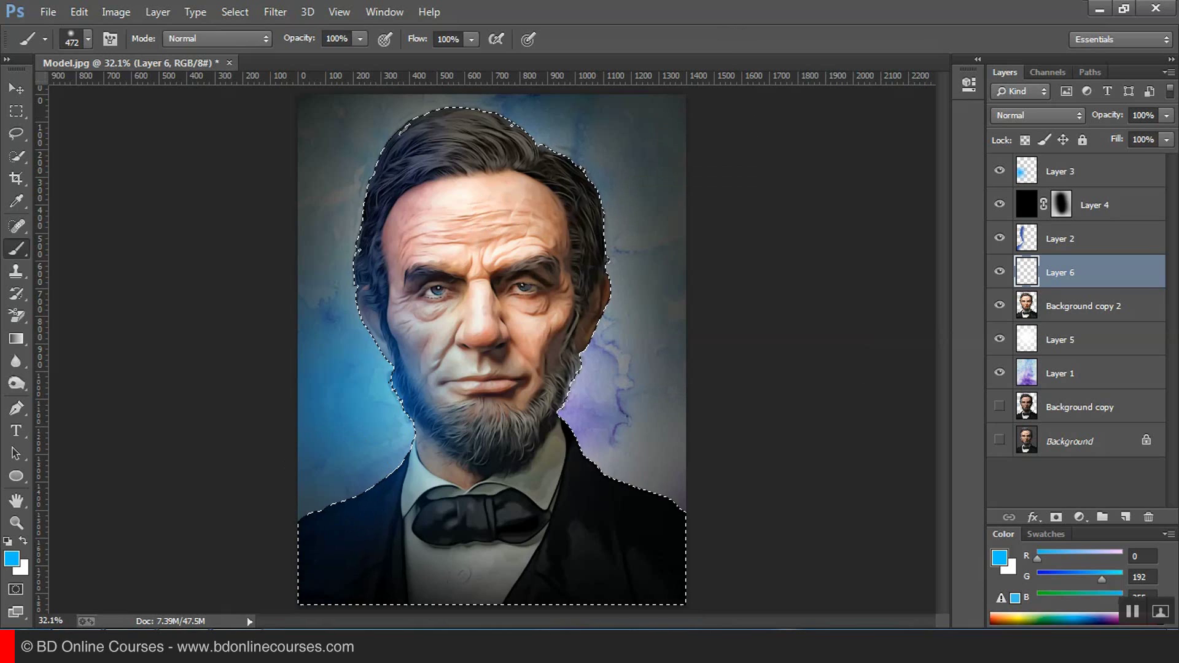
Step: Set the foreground color to the orange fba826
left_click(11, 558)
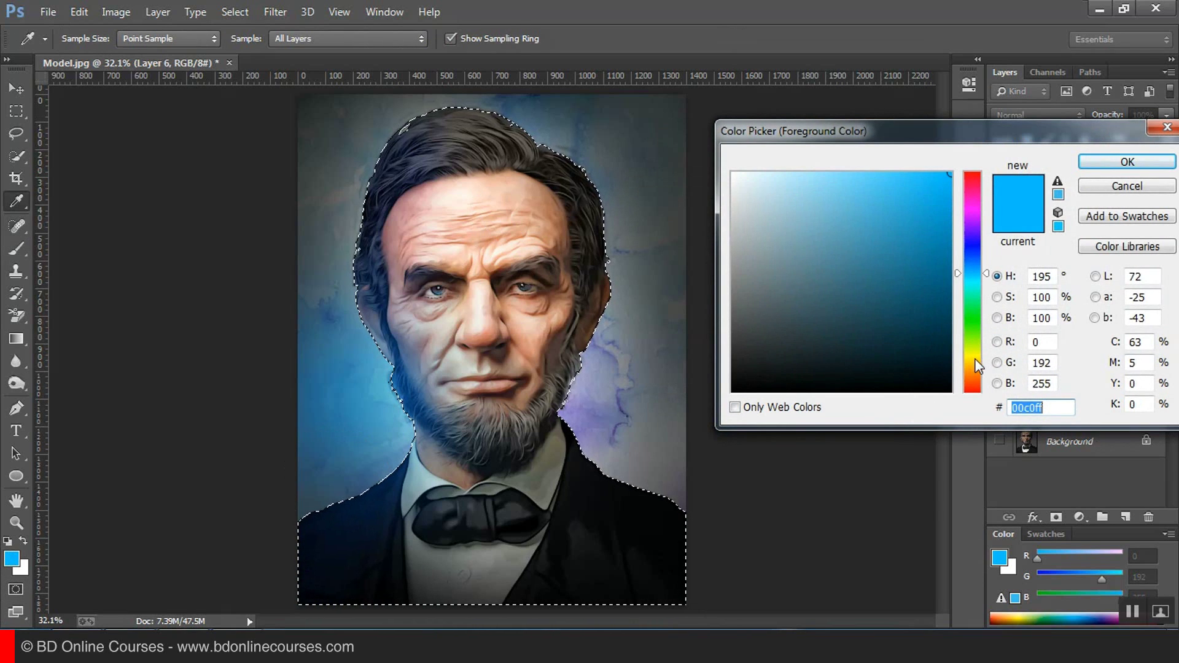
left_click(969, 362)
left_click(477, 197)
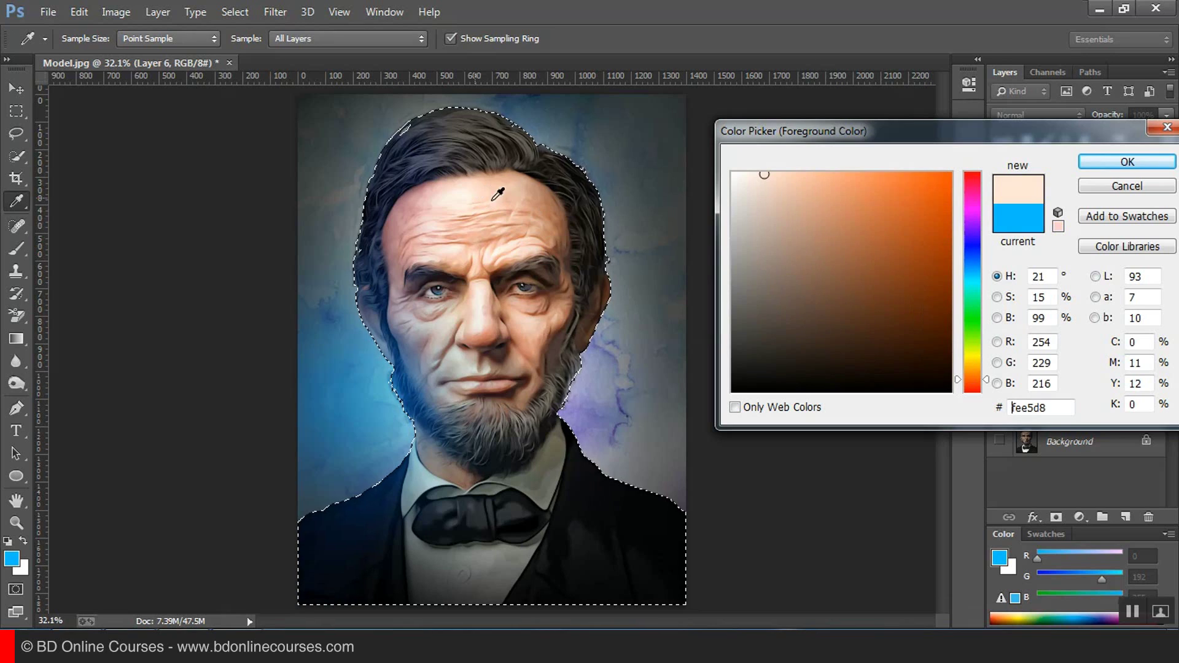
left_click(972, 363)
left_click_drag(906, 181, 944, 173)
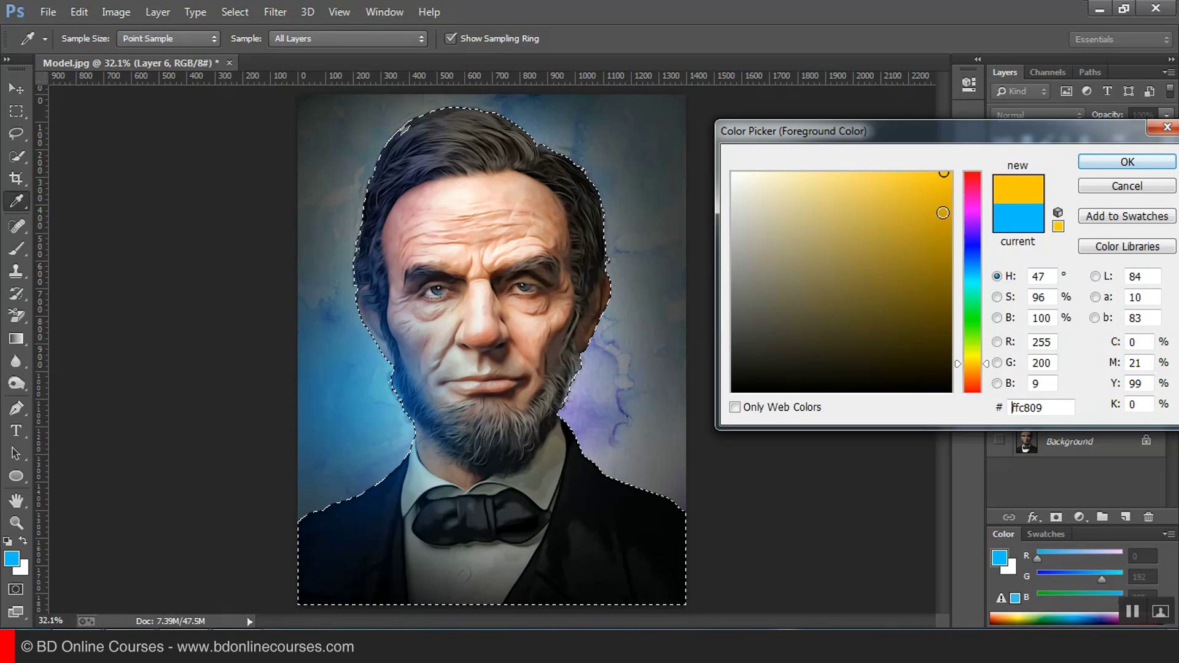
left_click_drag(978, 371, 980, 370)
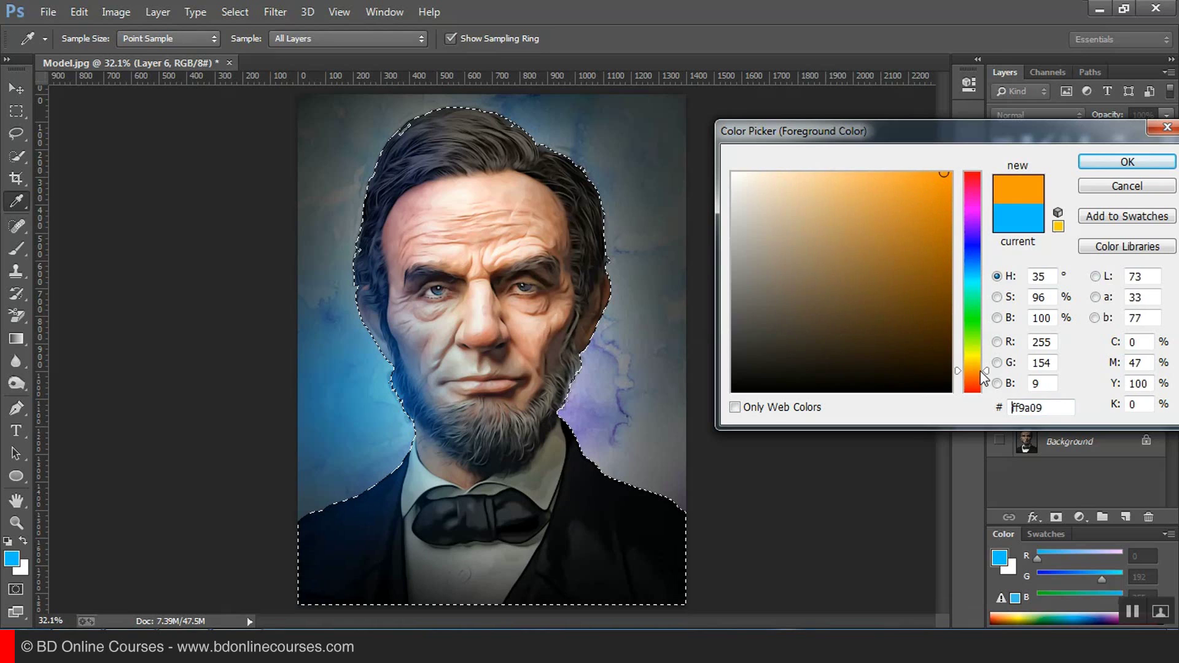
left_click(913, 193)
left_click(917, 176)
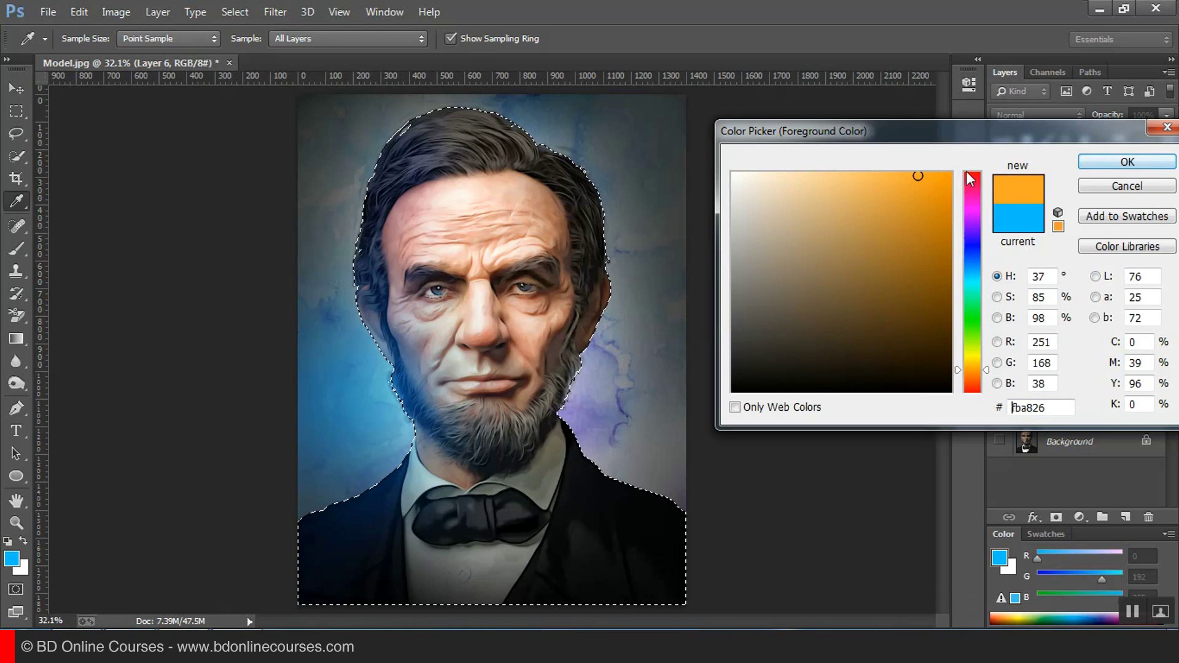
left_click(1126, 162)
Step: Paint orange down the right side of the selected figure, then blend the layer with Soft Light and deselect
key("b")
mouse_move(608, 184)
left_mouse_down()
mouse_move(609, 443)
mouse_move(674, 510)
mouse_move(710, 573)
left_mouse_up()
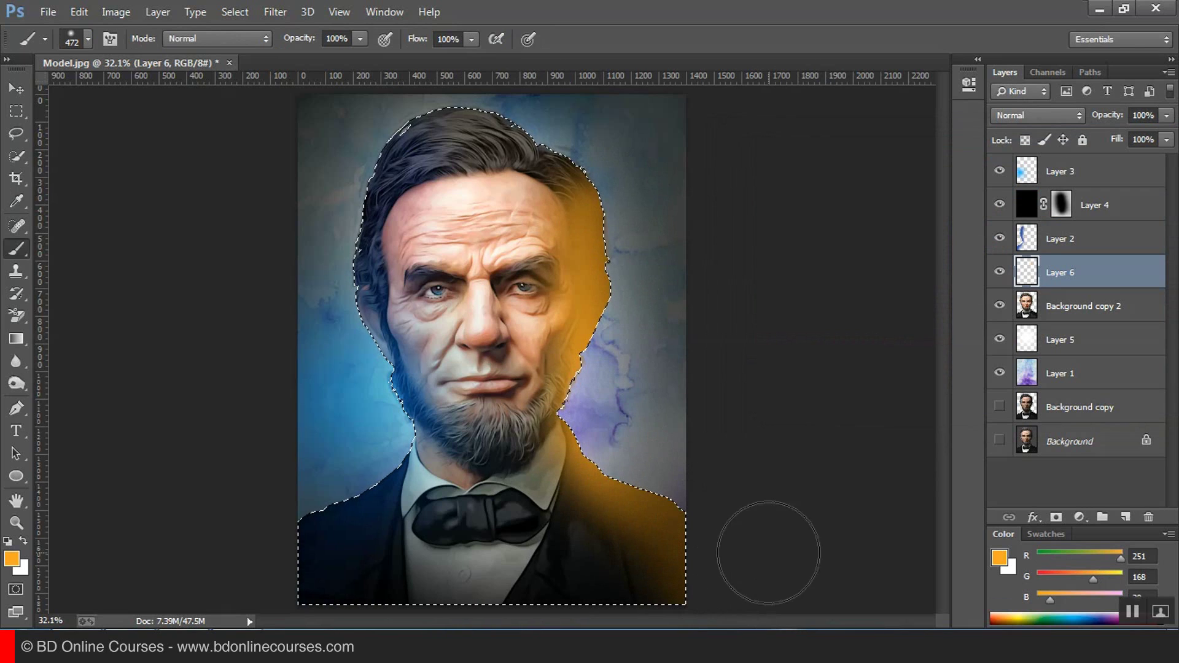
left_click(1047, 114)
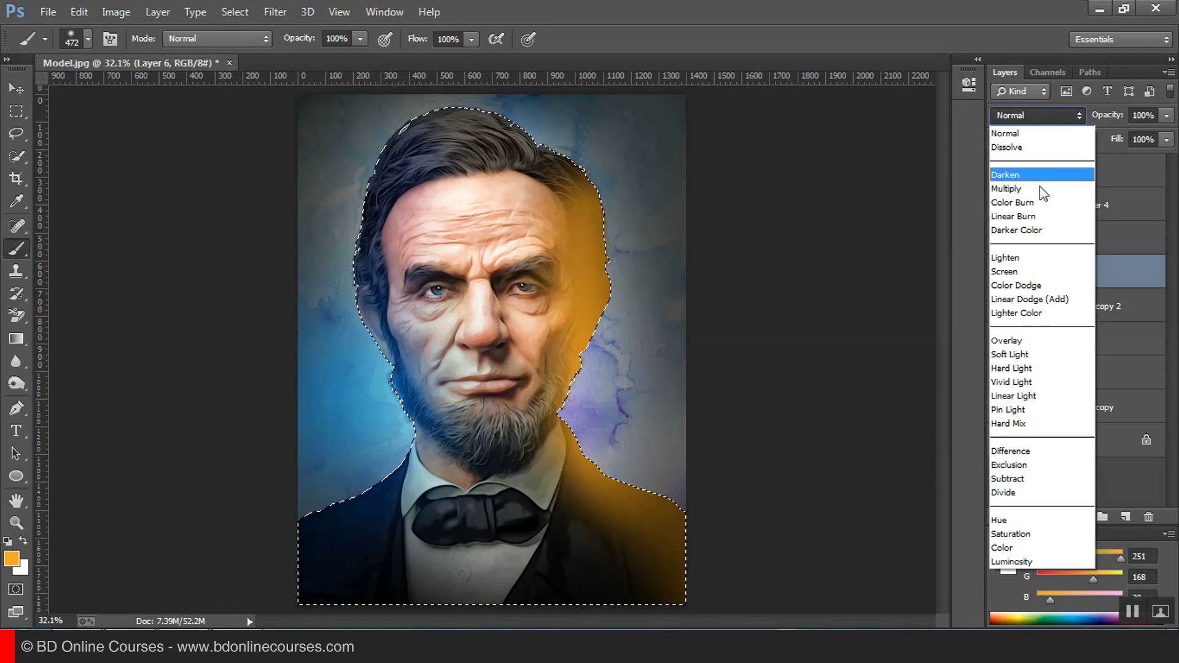
left_click(1039, 366)
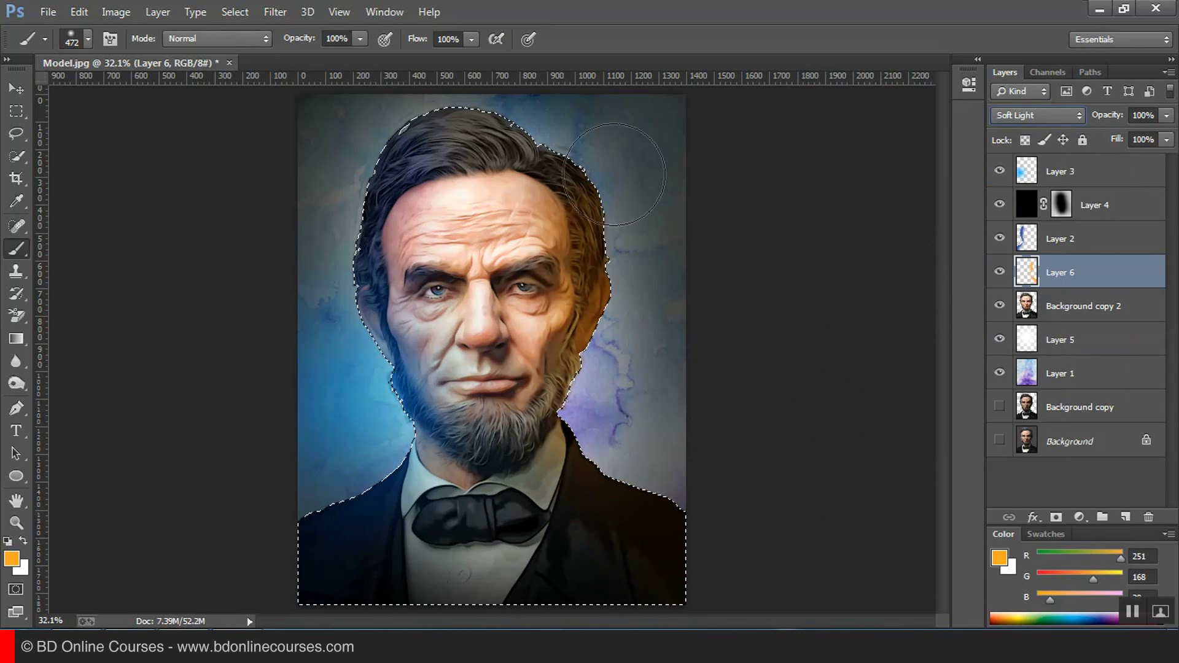
left_click(17, 111)
left_click(680, 291)
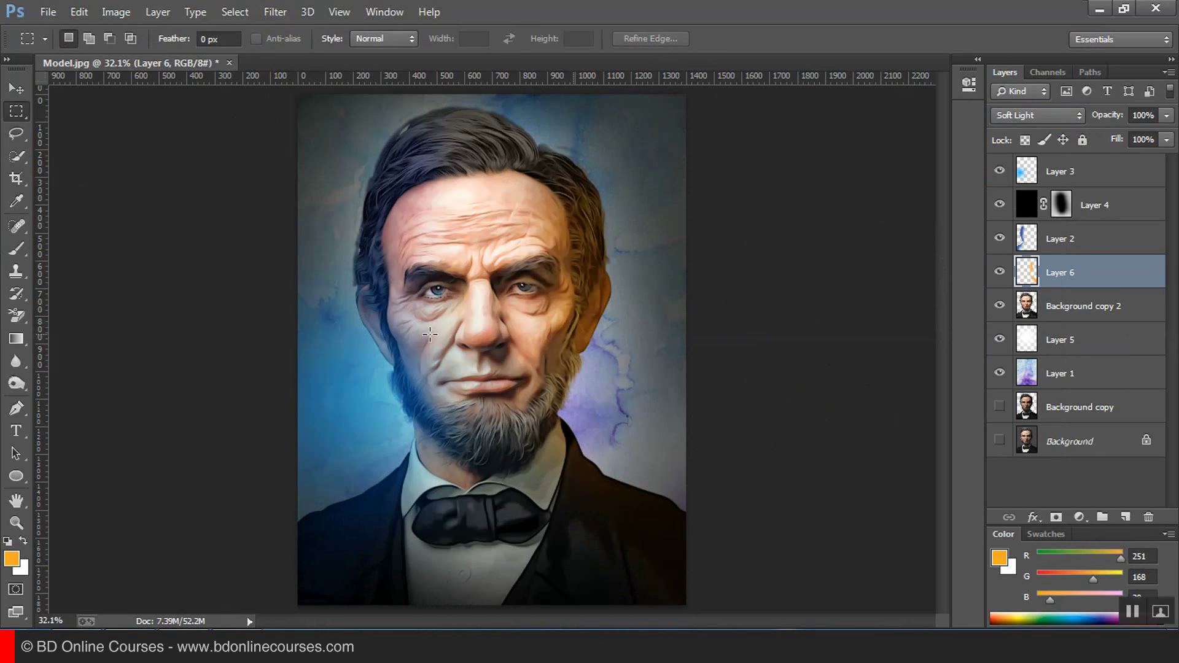
Step: Add a new layer above Layer 3 and paint an orange dab above the right shoulder with a 900 px soft brush
left_click(1071, 173)
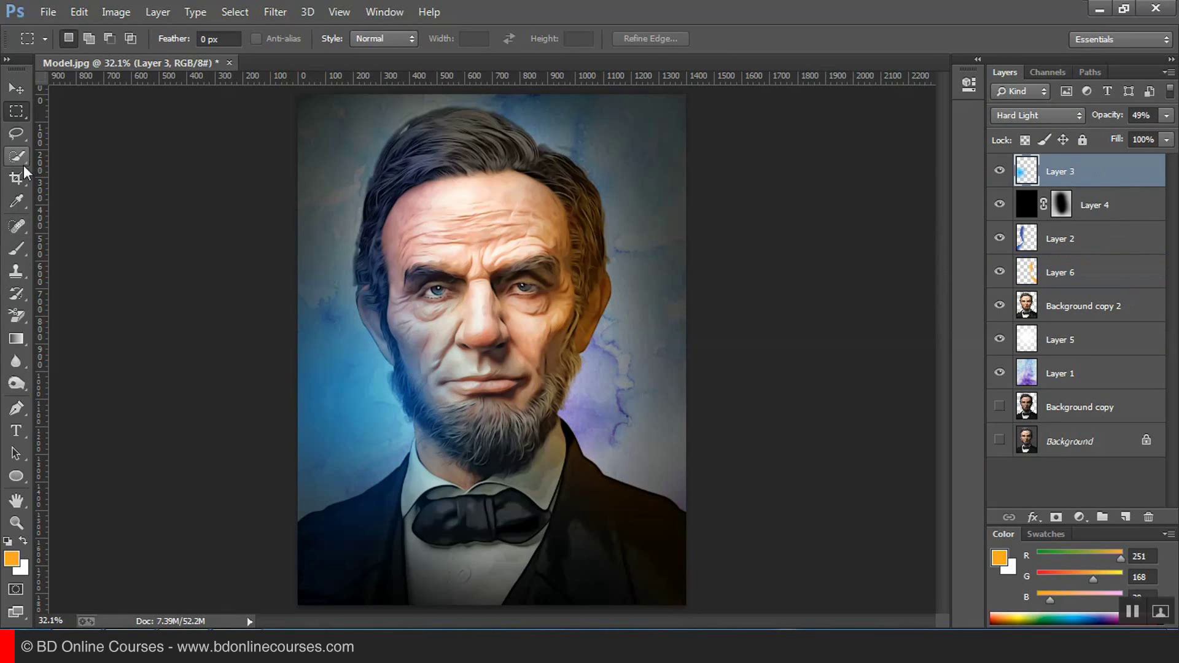
left_click(17, 248)
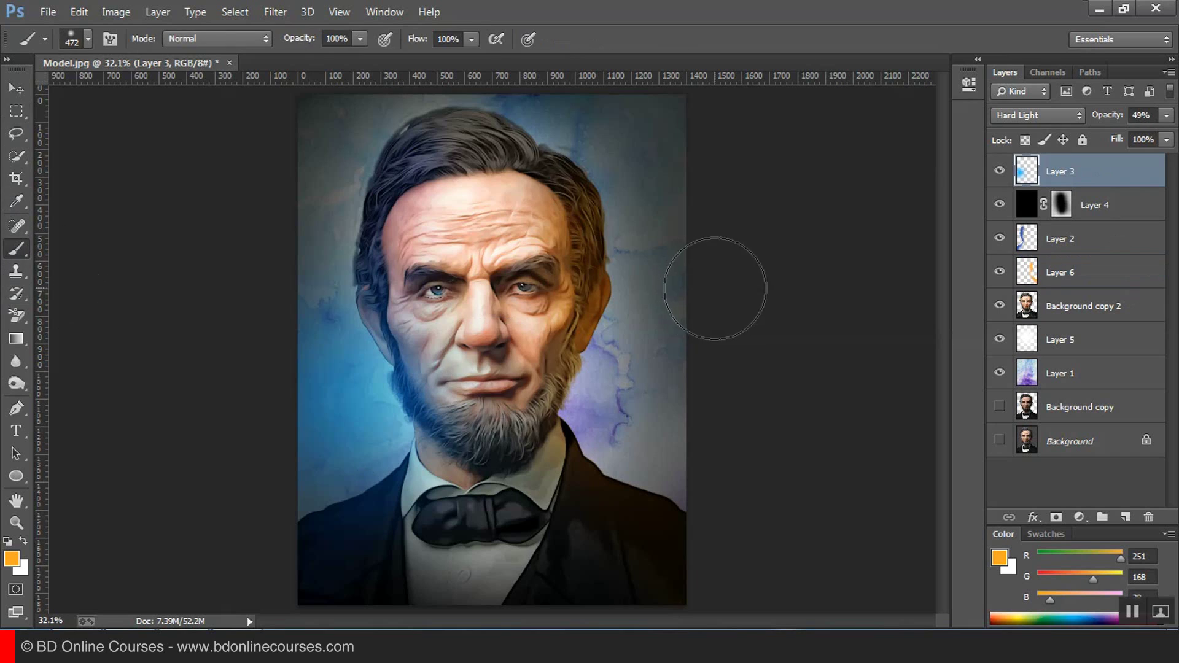
key("bracketright")
key("bracketright")
key("bracketright")
key("bracketright")
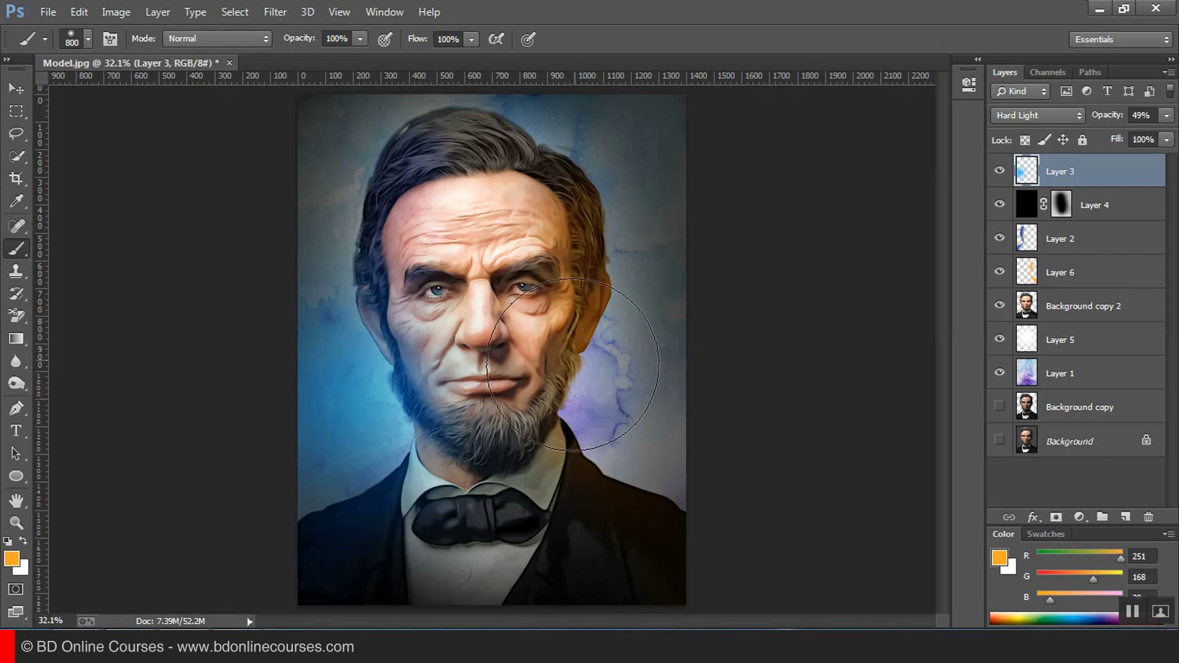
left_click(1126, 517)
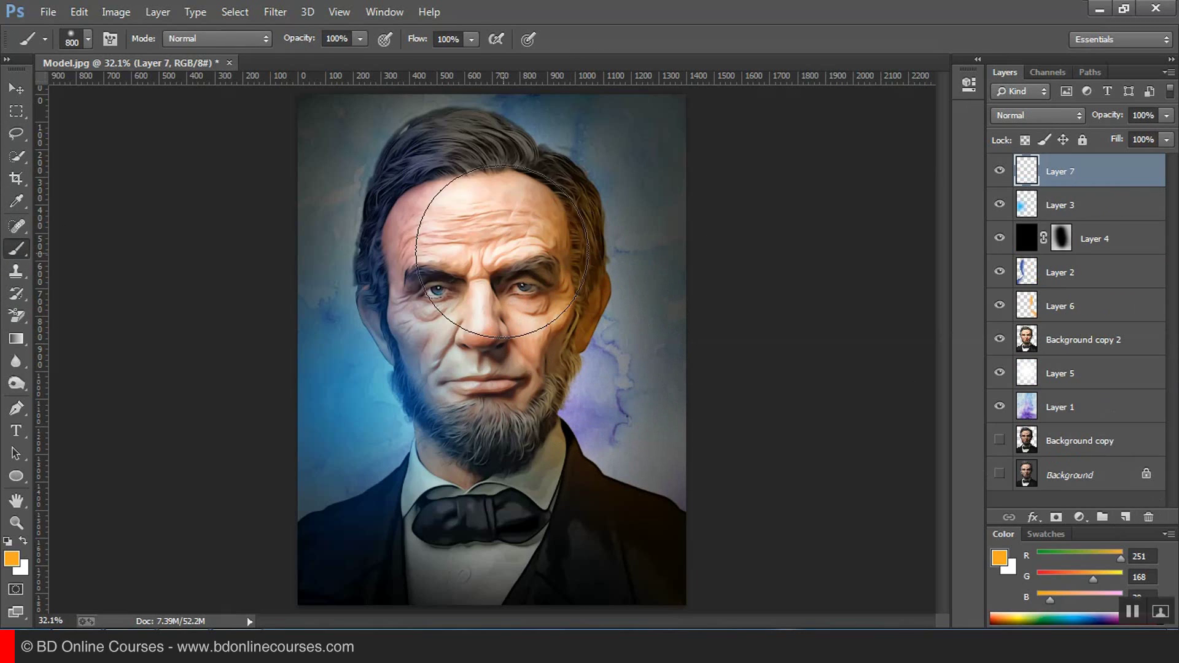
key("bracketright")
key("bracketright")
key("bracketleft")
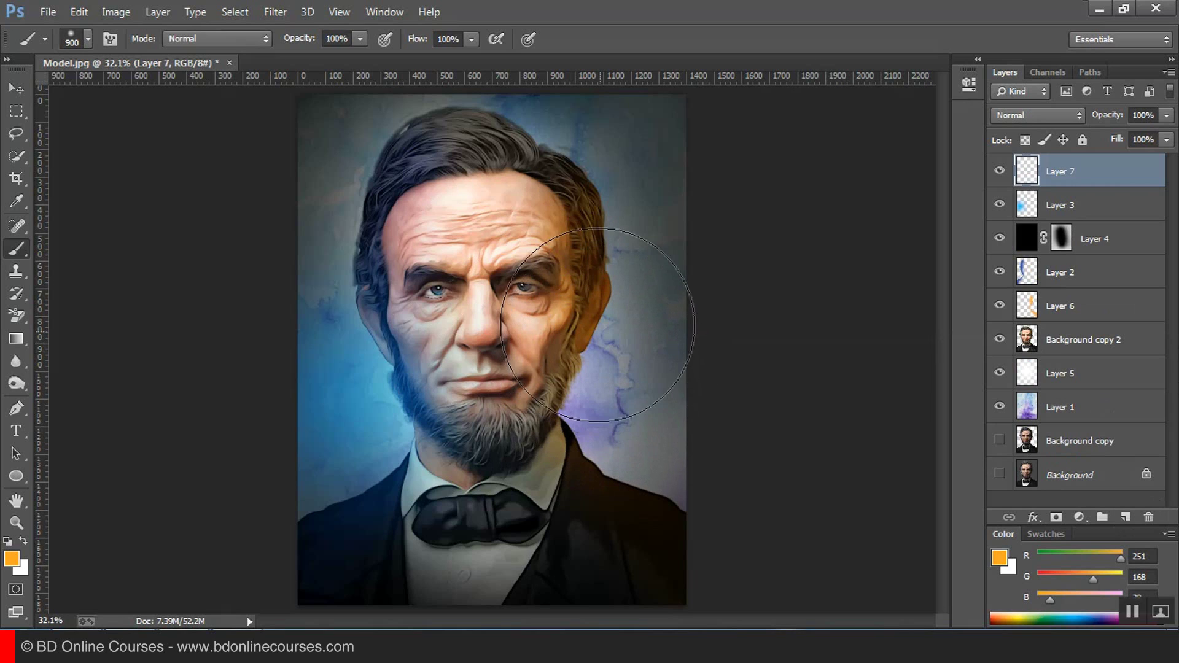
left_click(621, 411)
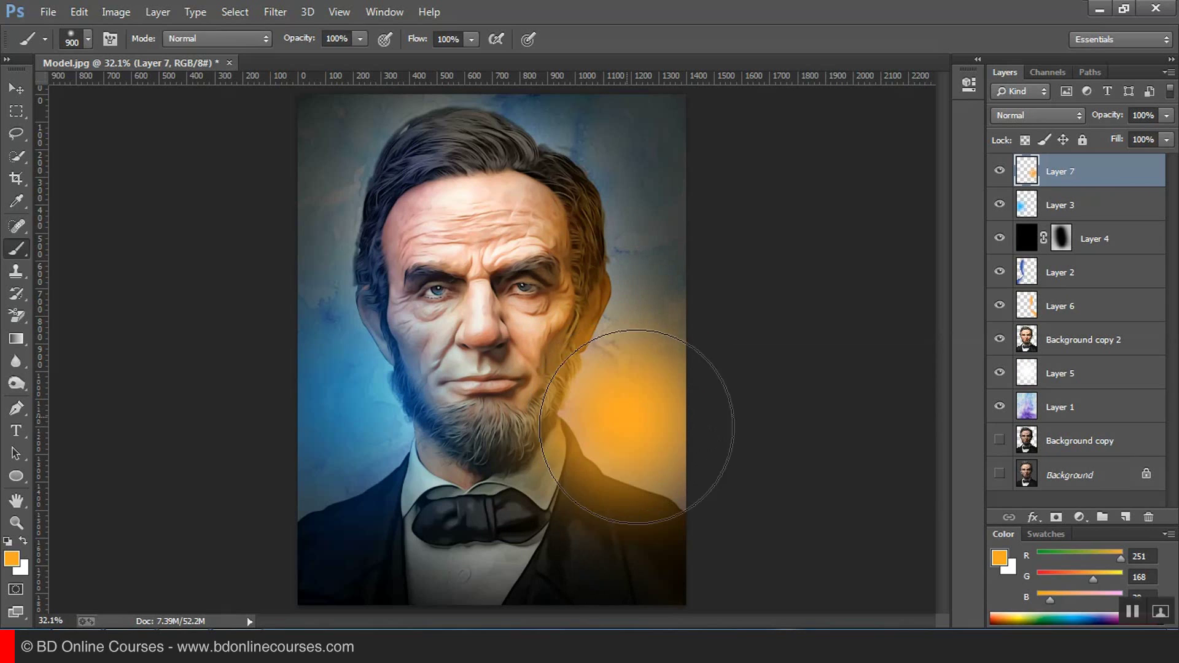
Step: Set the blend mode of the topmost orange dab layer to Soft Light
left_click(1020, 120)
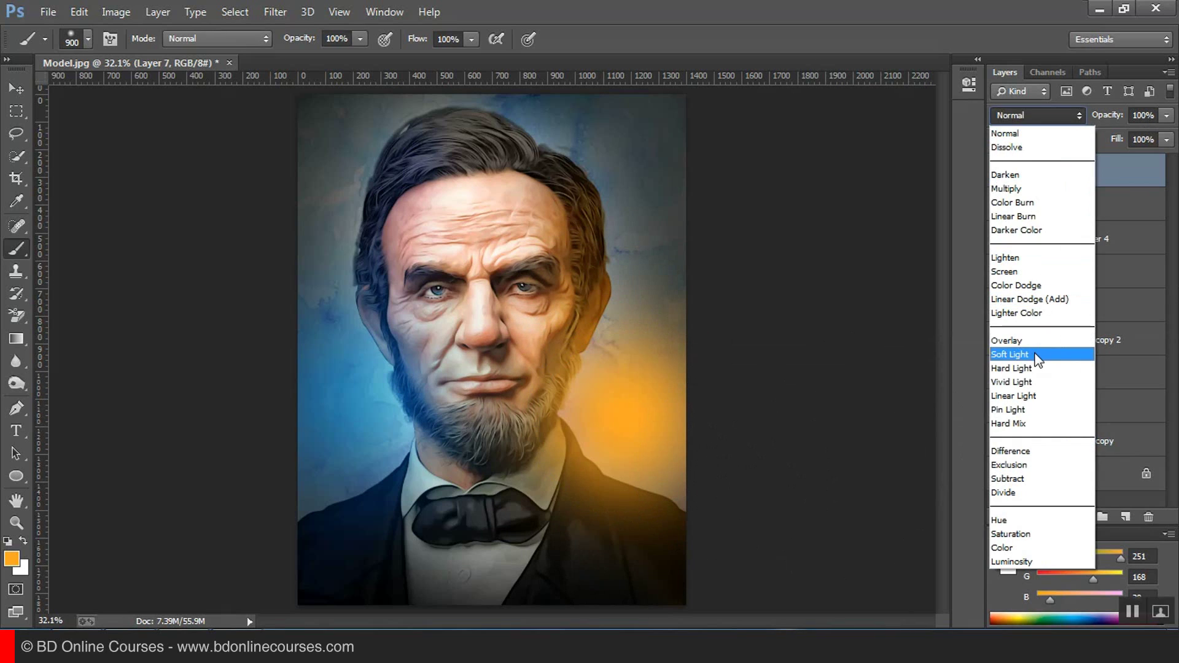
left_click(1036, 360)
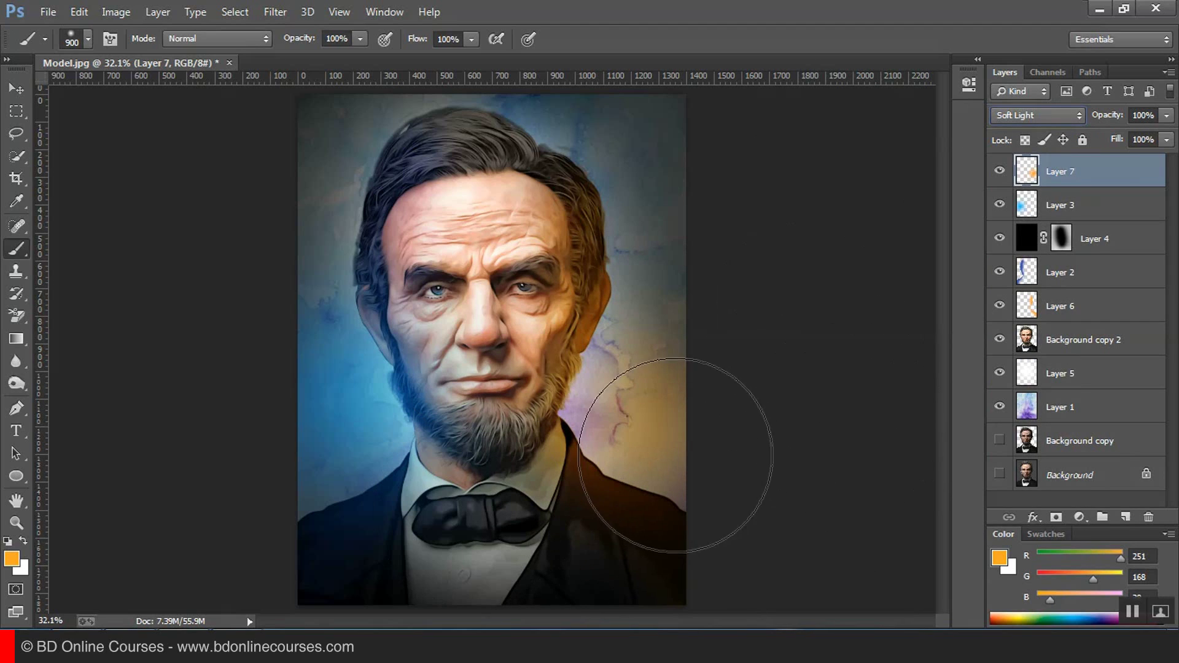
key("m")
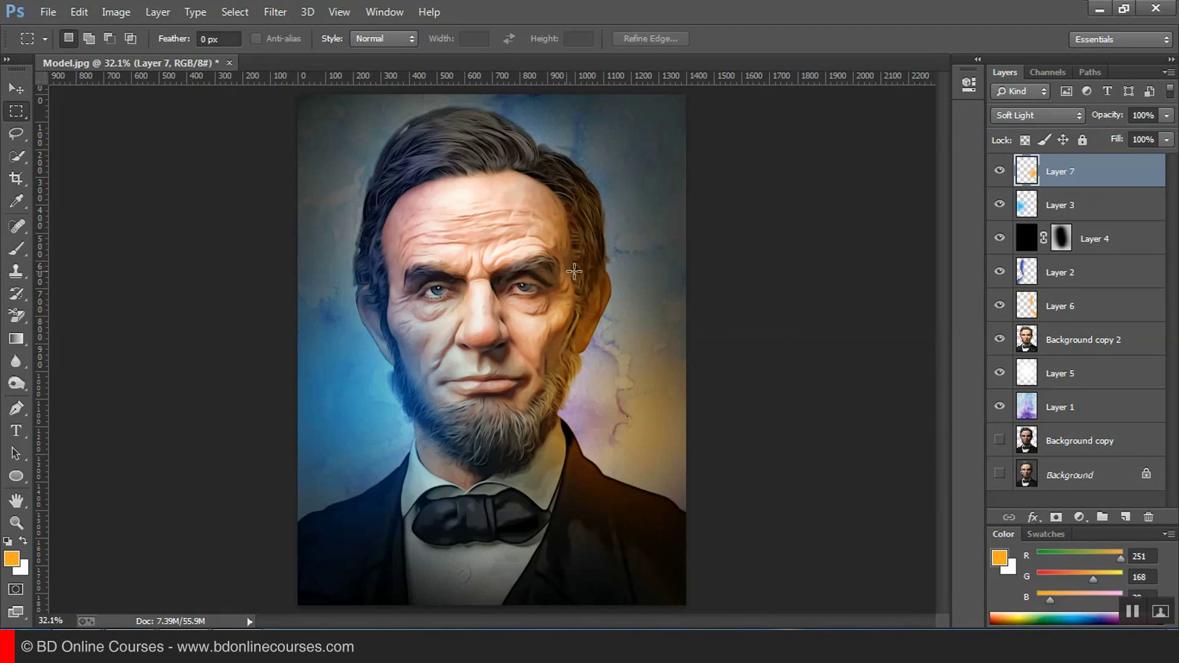